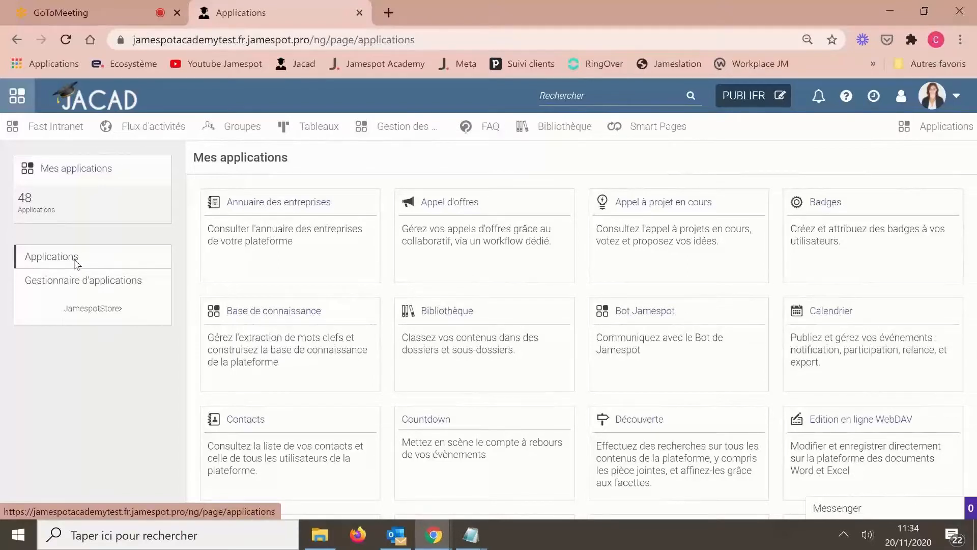
- Open Gestionnaire d'applications and scroll the app cards down to Smart Pages, Smart Place and Smart Process
click(98, 289)
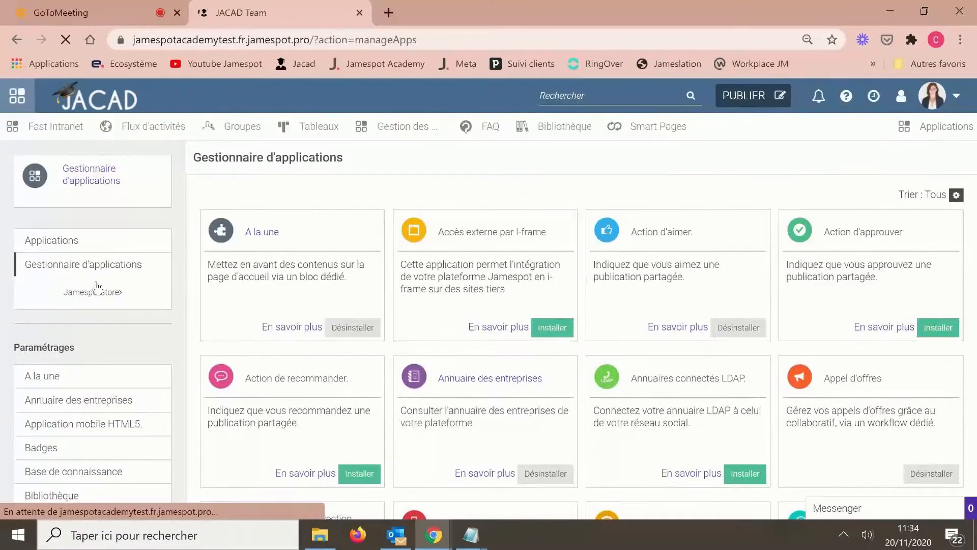
scroll(579, 174, down, 1)
scroll(578, 174, down, 2)
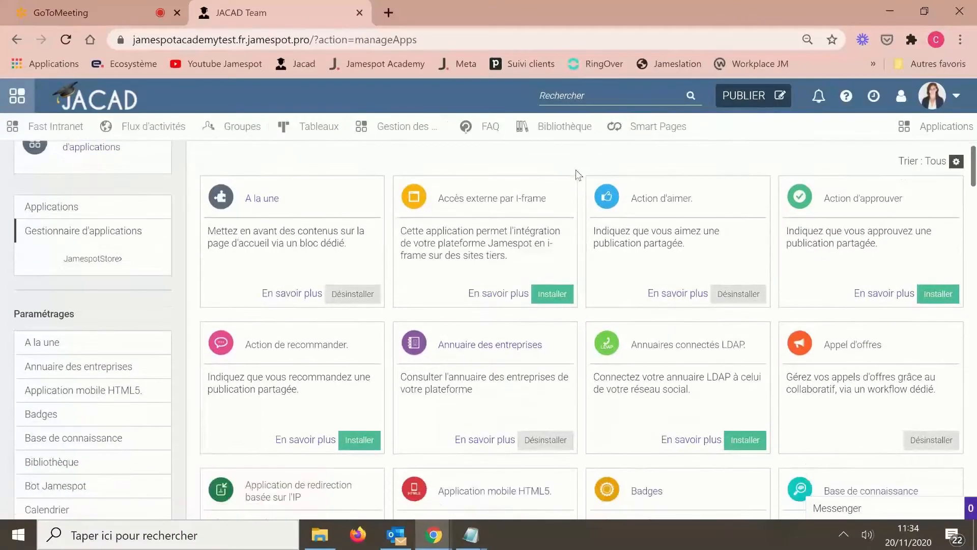
scroll(578, 175, up, 3)
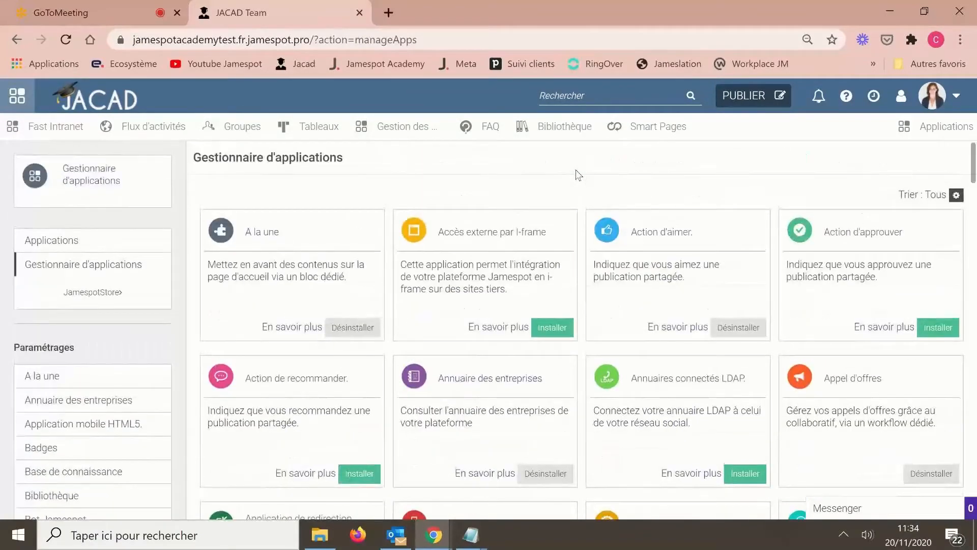
scroll(578, 174, down, 1)
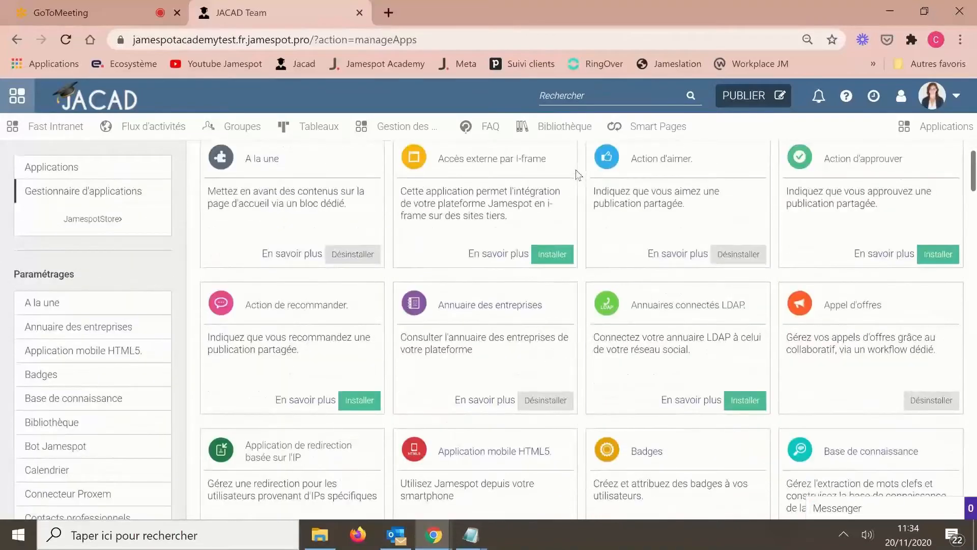
scroll(579, 175, down, 2)
scroll(578, 174, up, 2)
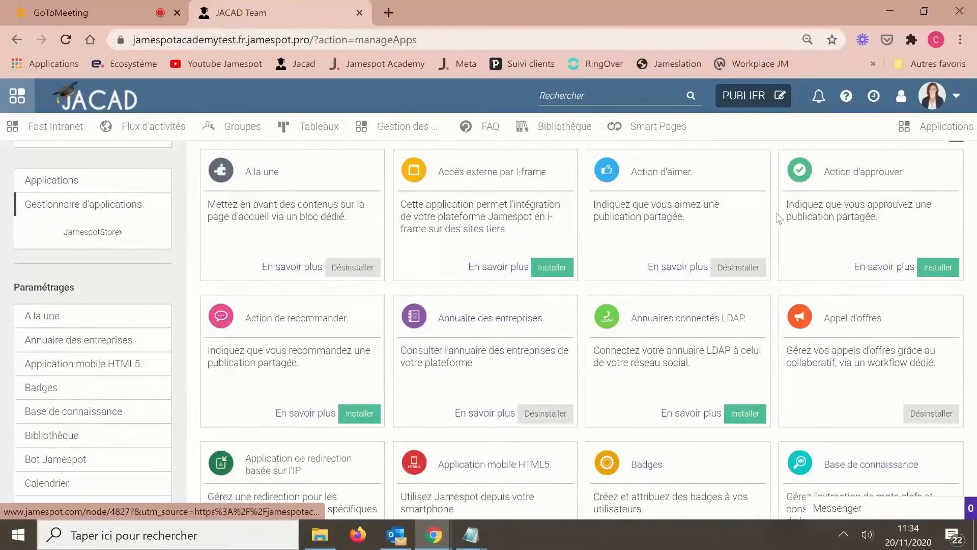
scroll(779, 216, down, 1)
scroll(779, 216, down, 5)
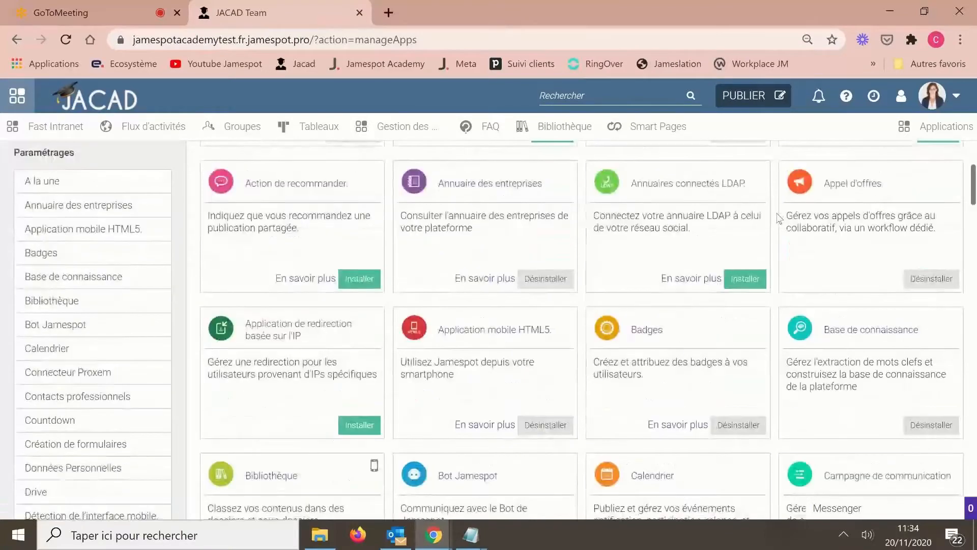
scroll(778, 219, down, 7)
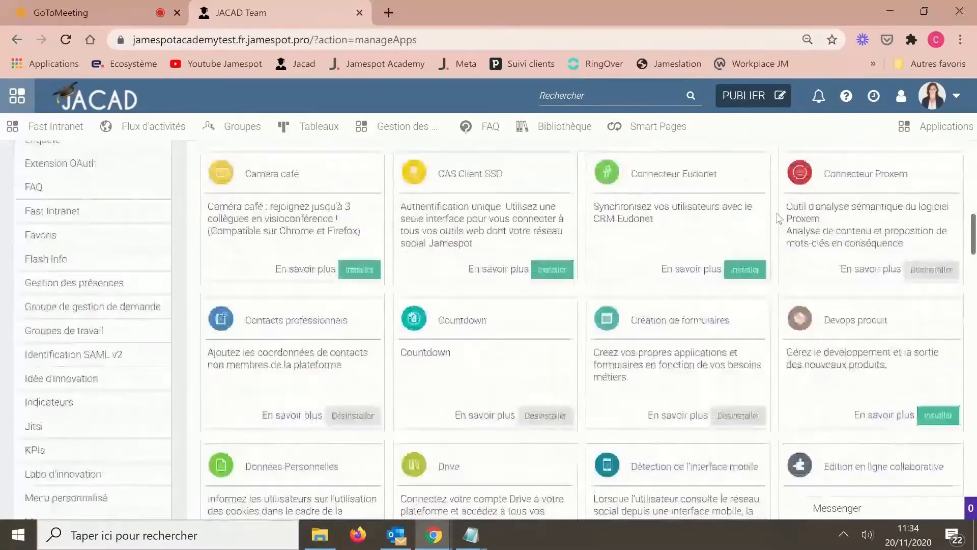
scroll(779, 219, down, 2)
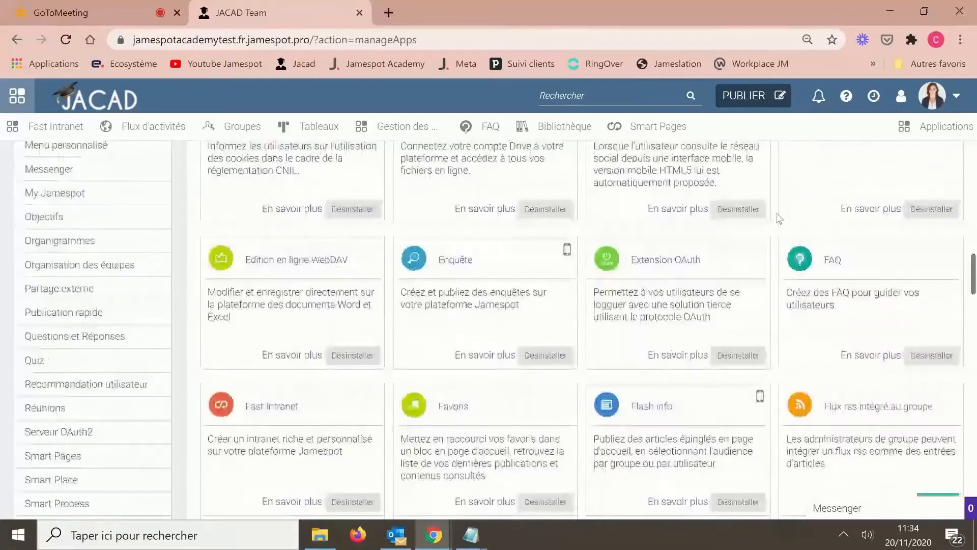
scroll(779, 219, down, 2)
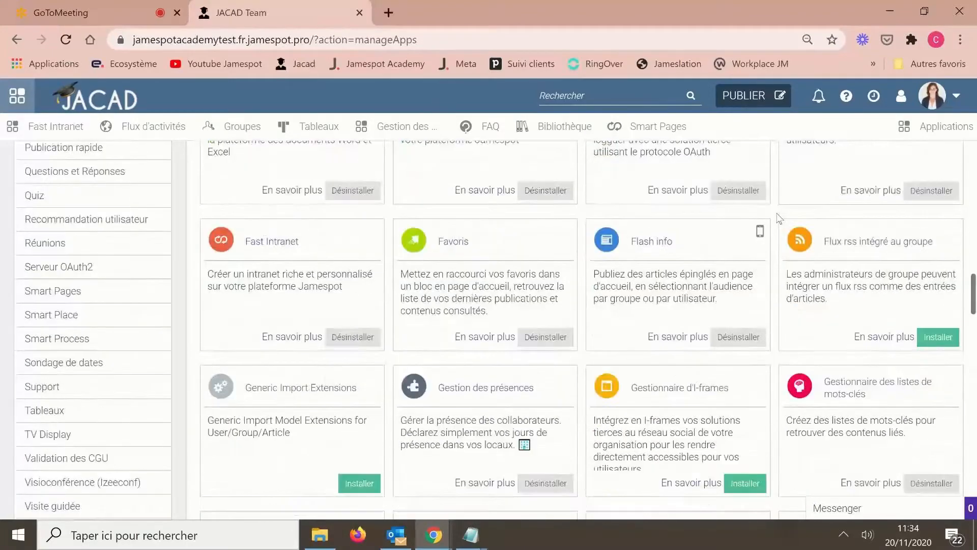
scroll(778, 219, down, 2)
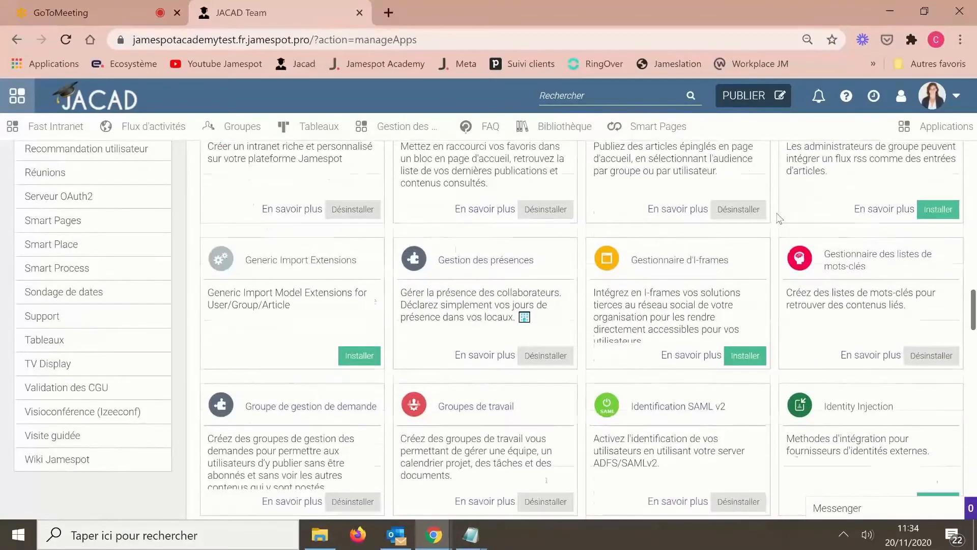
scroll(777, 218, down, 7)
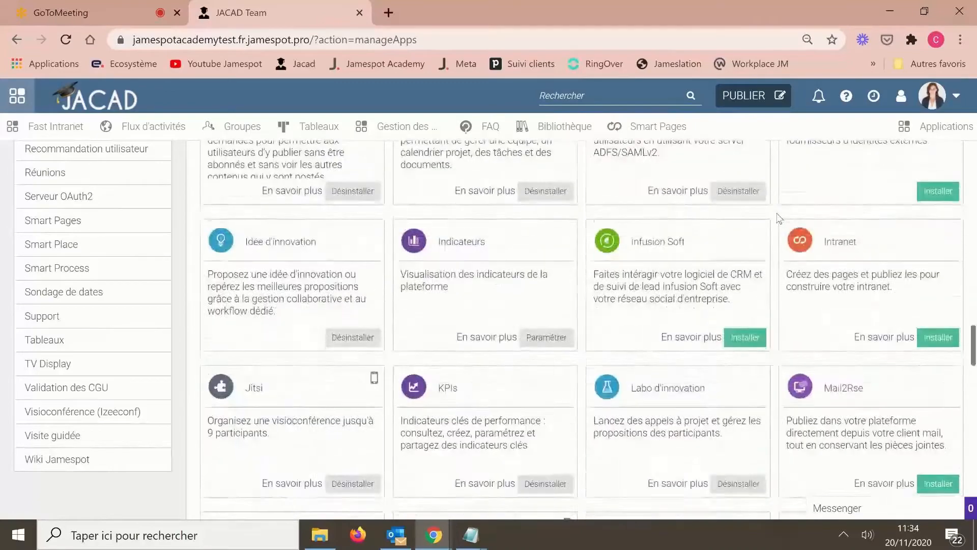
scroll(779, 219, down, 7)
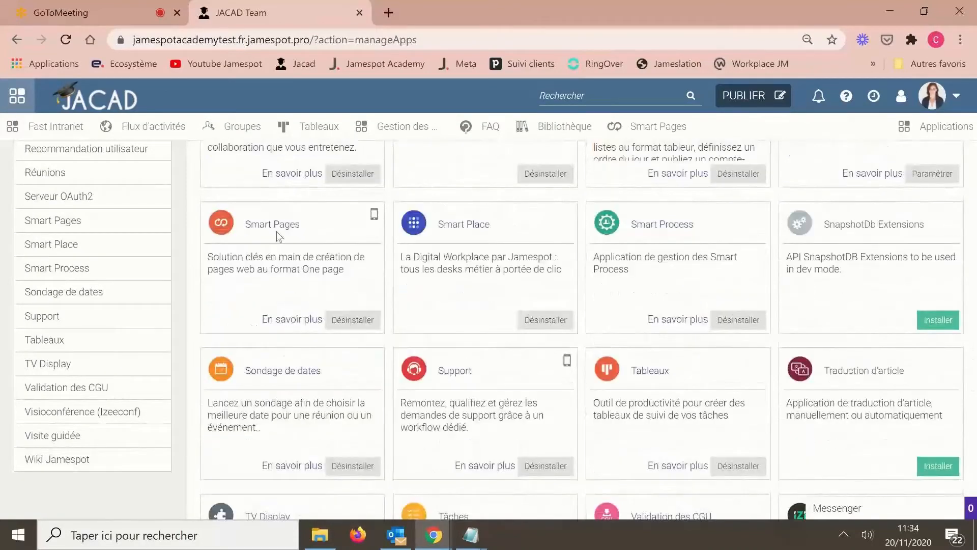
- Open the Smart Pages card's configuration, showing it activated with access for everyone
click(272, 227)
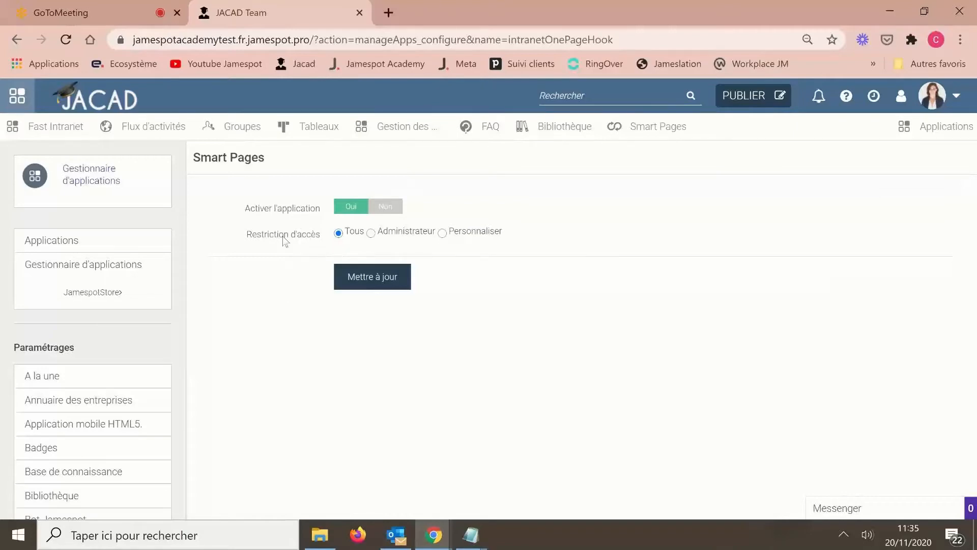
- Open the PUBLIER menu and scroll its content types down to Smart Page
click(733, 101)
scroll(692, 287, down, 6)
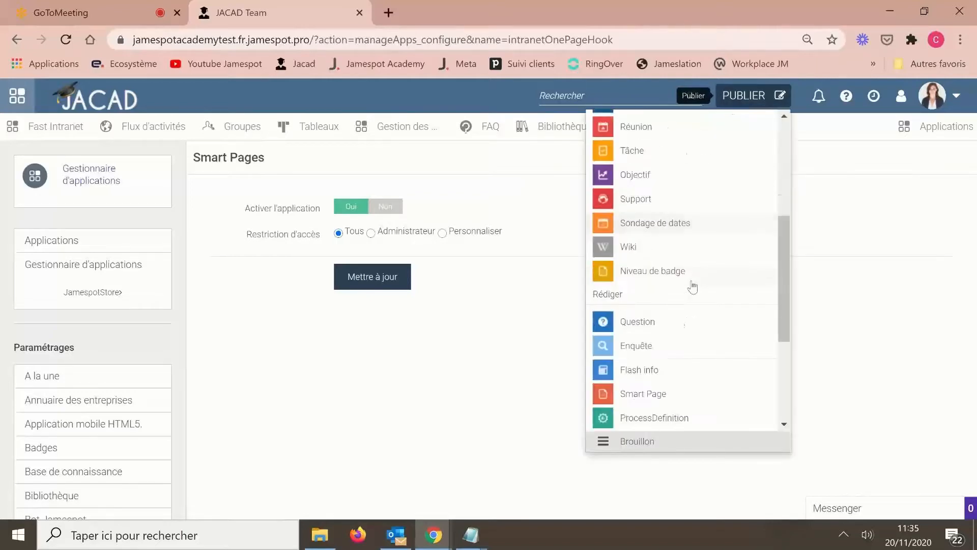
scroll(693, 288, down, 2)
scroll(693, 286, up, 5)
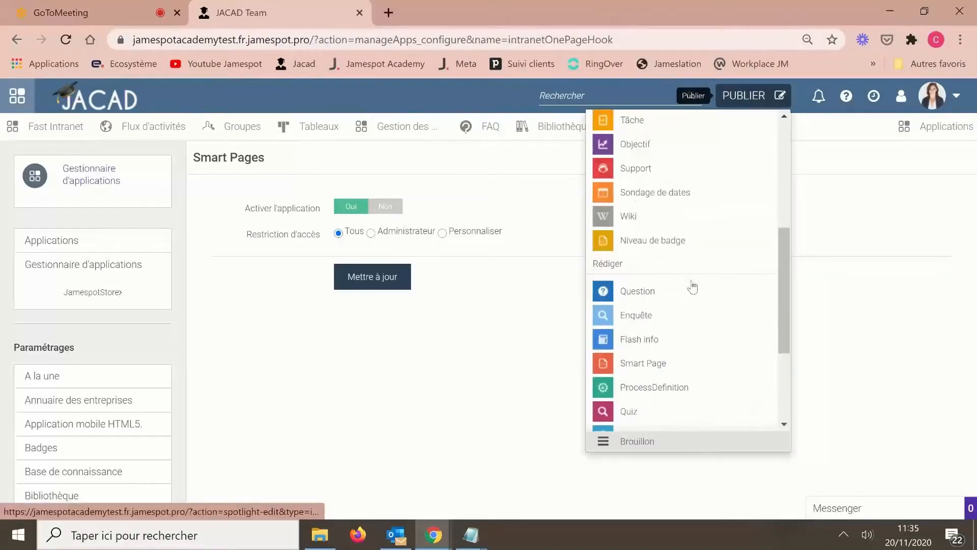
scroll(694, 286, up, 3)
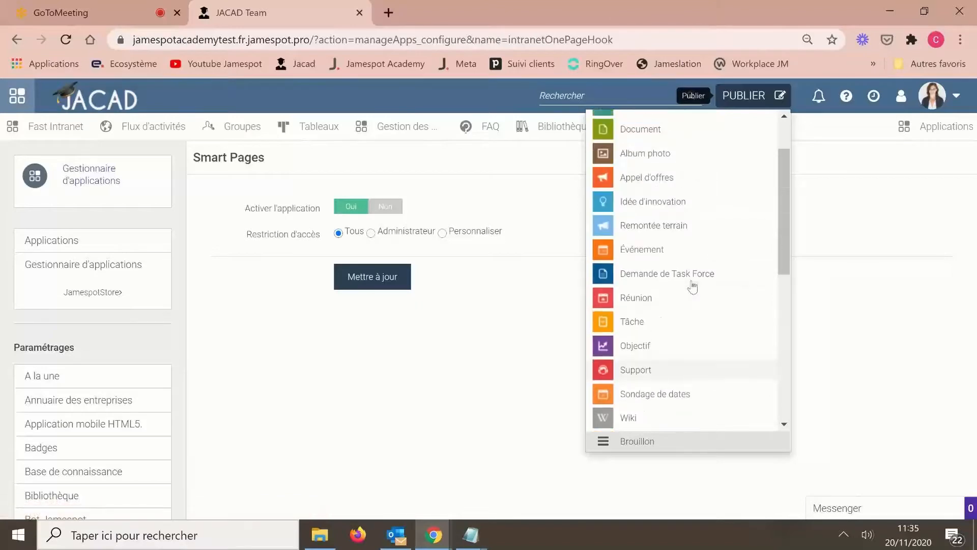
scroll(694, 288, down, 4)
scroll(692, 287, down, 4)
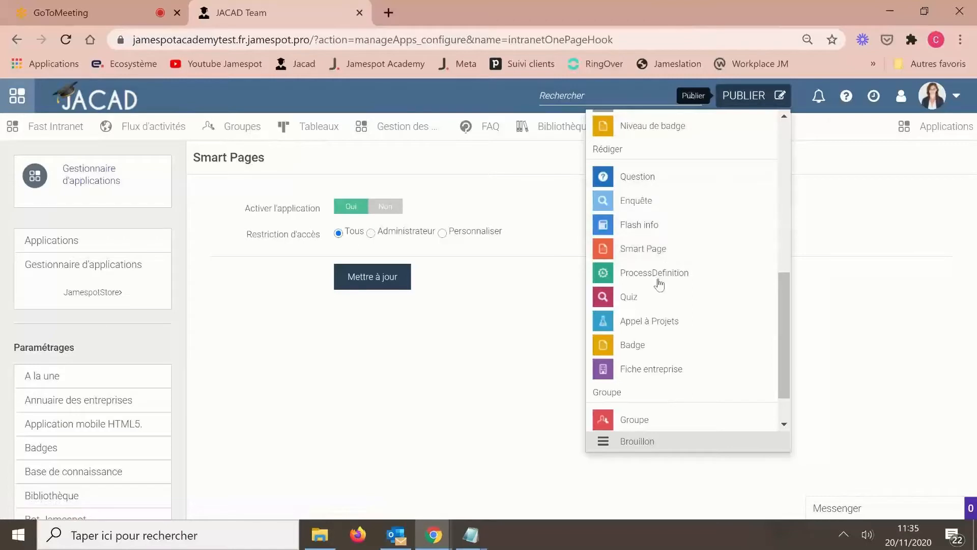
- Close the publish list and choose Administration from the avatar menu
click(926, 320)
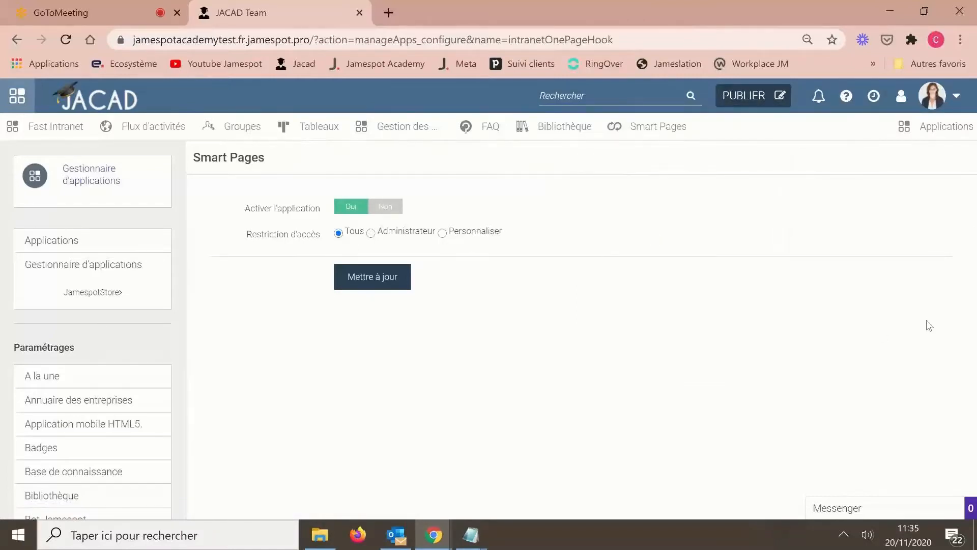
click(960, 105)
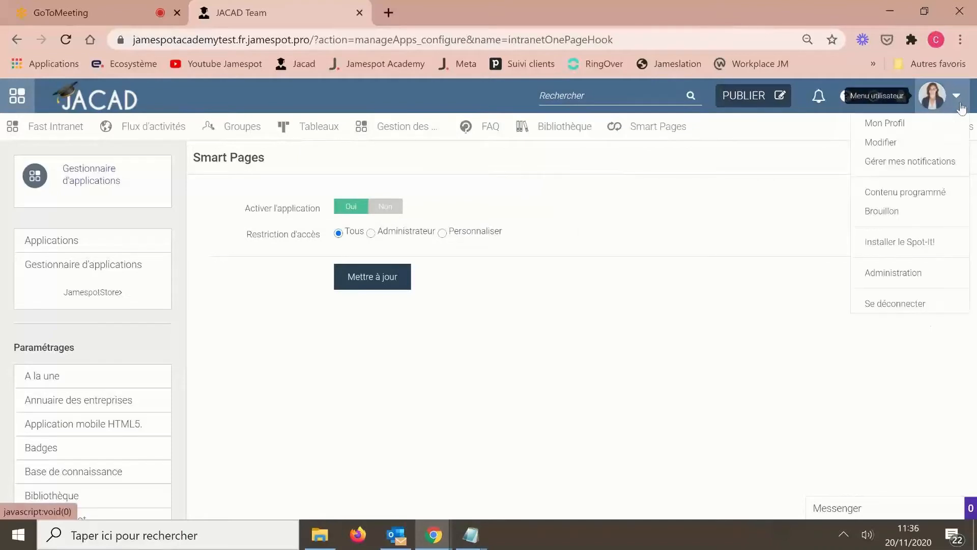
click(893, 275)
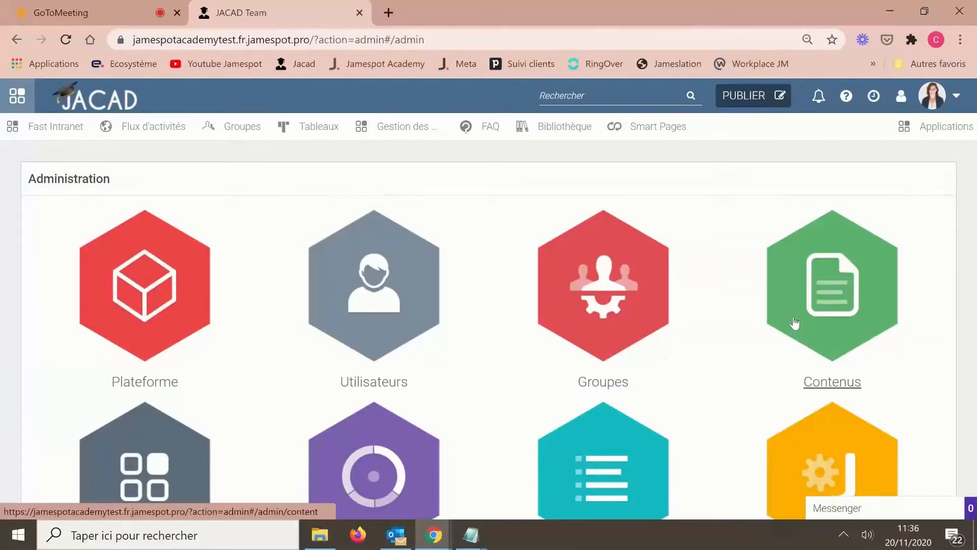
- Open your own profile from the avatar menu in a new tab and scroll through it
click(955, 101)
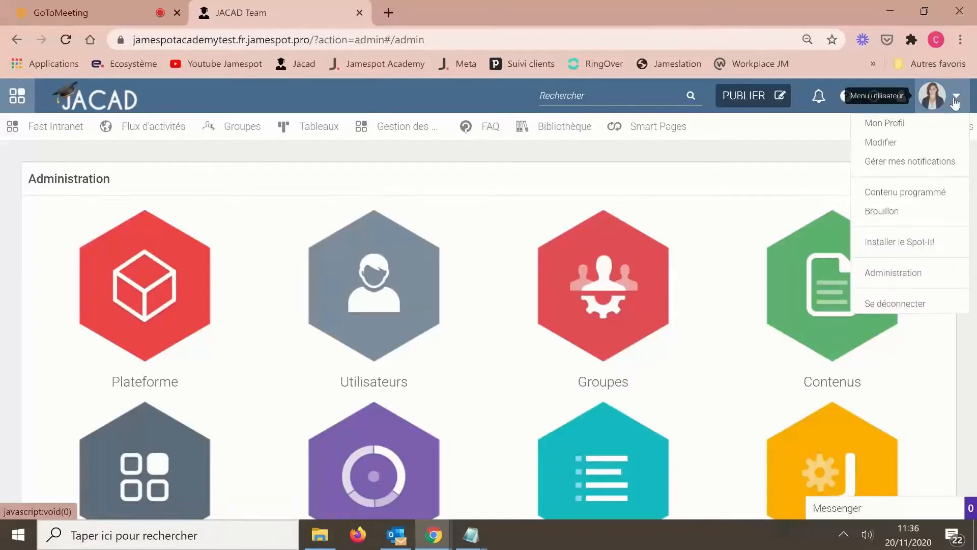
right_click(896, 132)
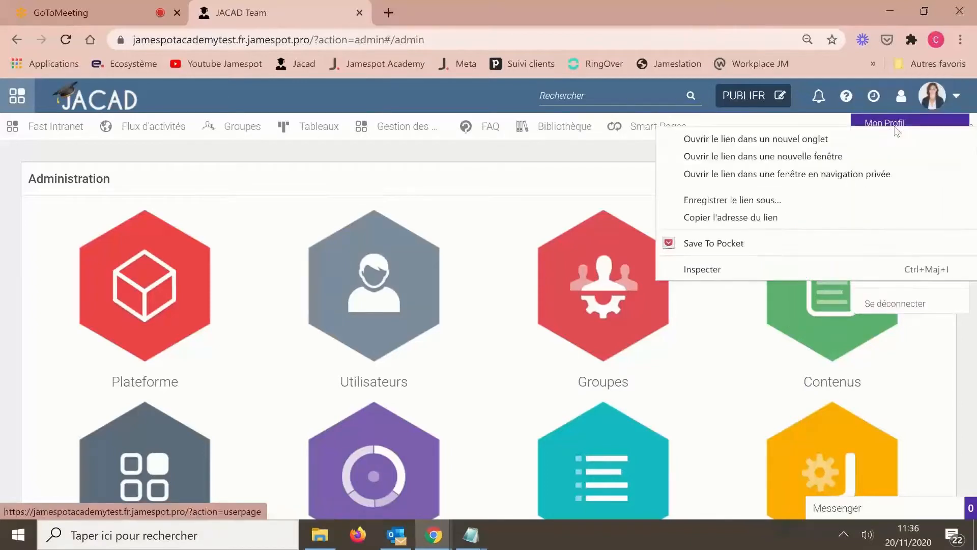
click(895, 134)
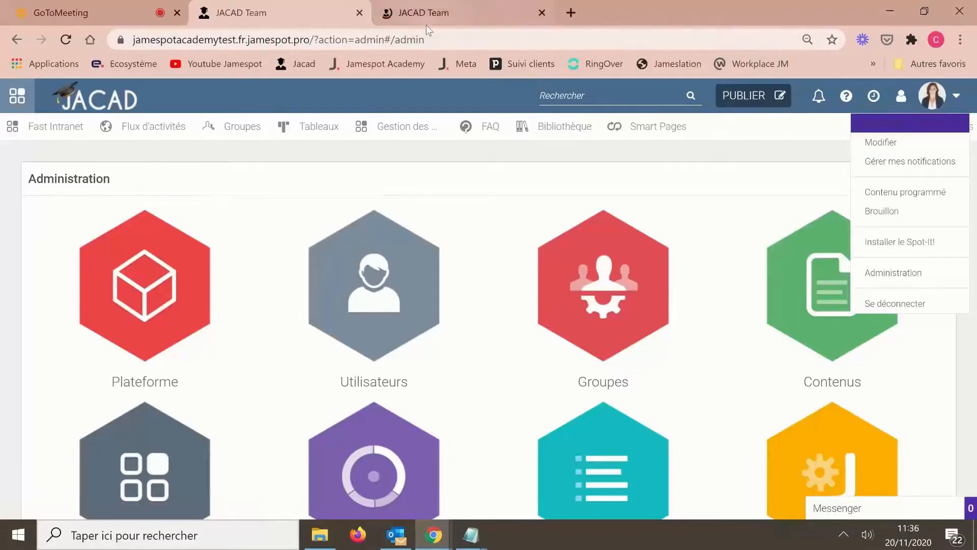
click(422, 18)
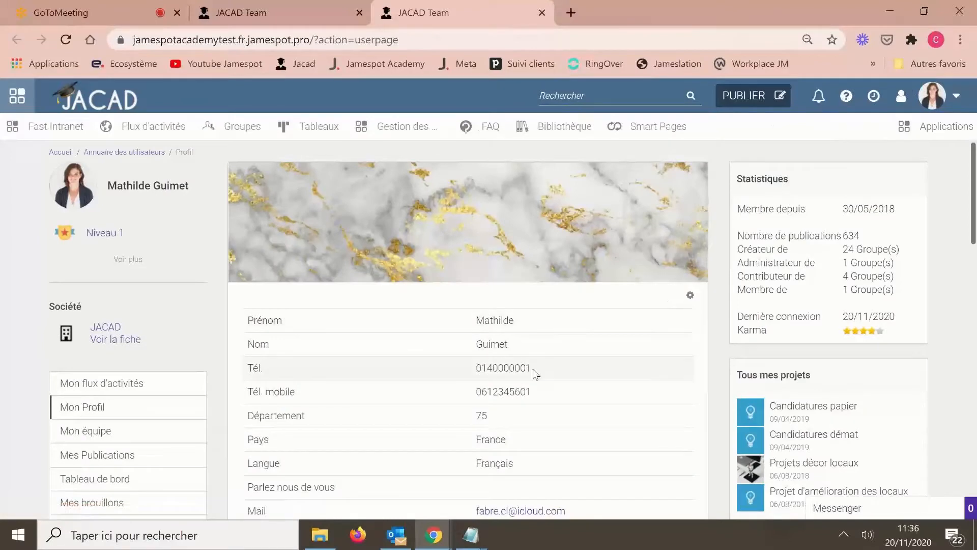
scroll(645, 364, down, 1)
scroll(644, 367, down, 3)
scroll(644, 366, up, 4)
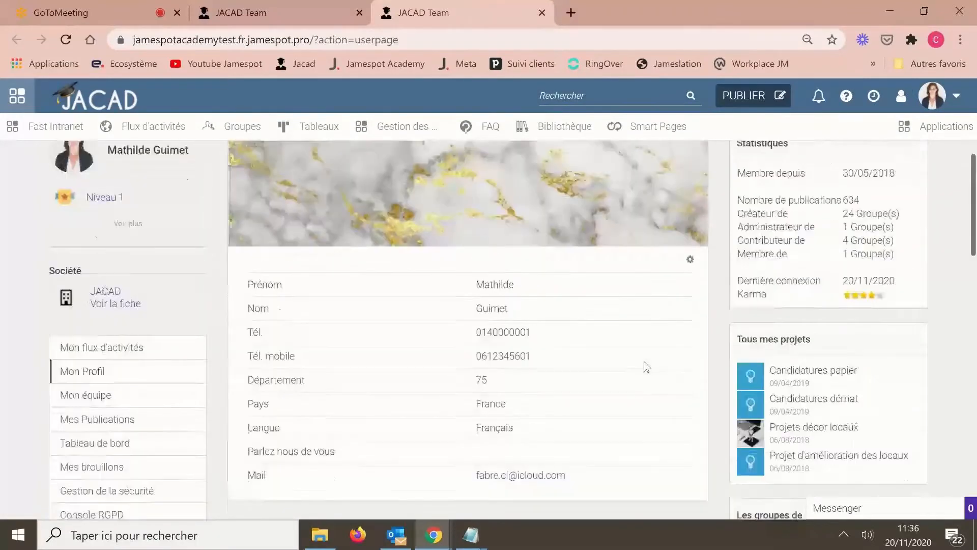
- Open a Messenger chat, view that contact's profile, then return to the Administration tab
click(846, 509)
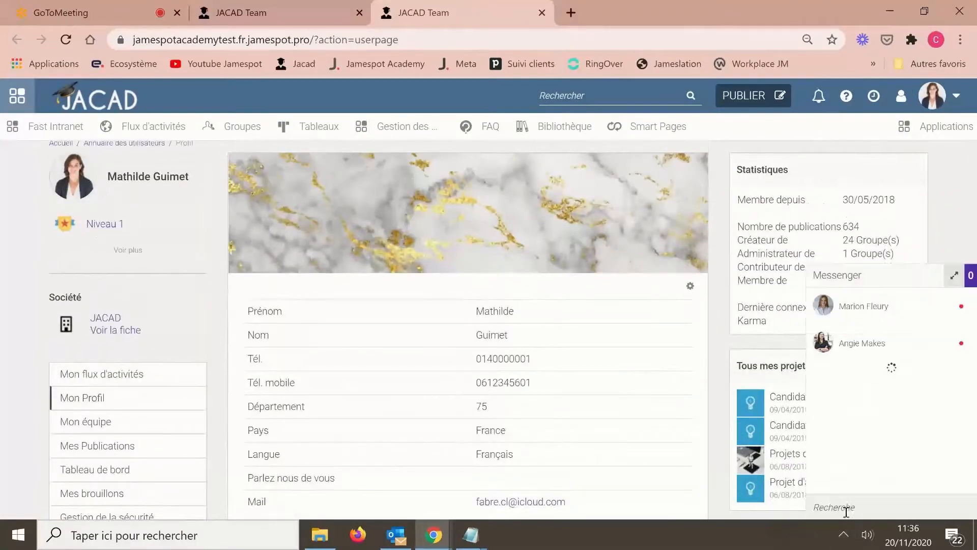
click(866, 343)
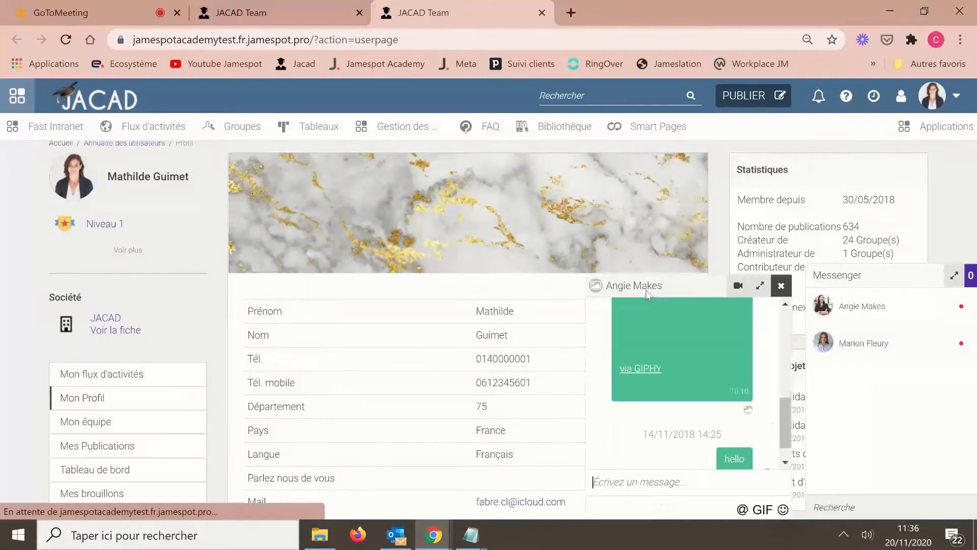
click(630, 287)
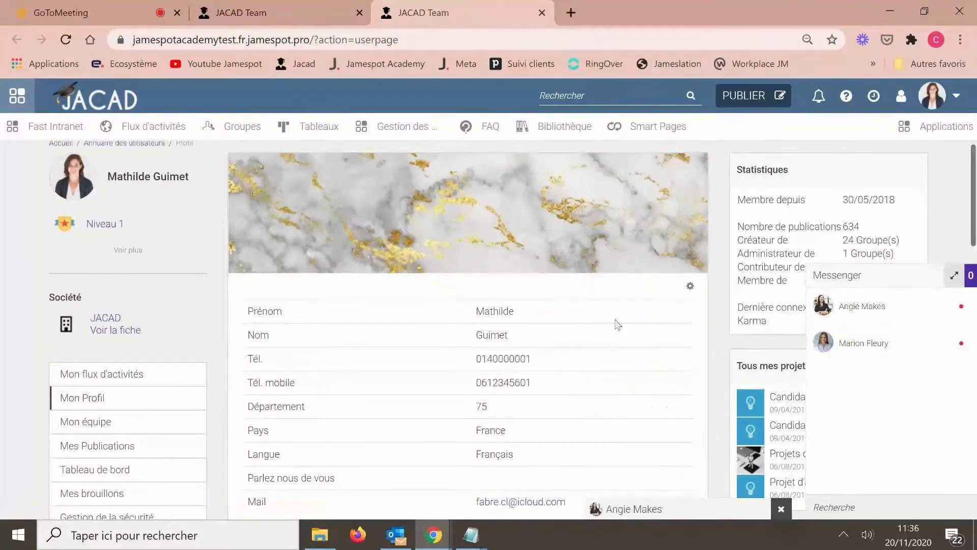
click(615, 511)
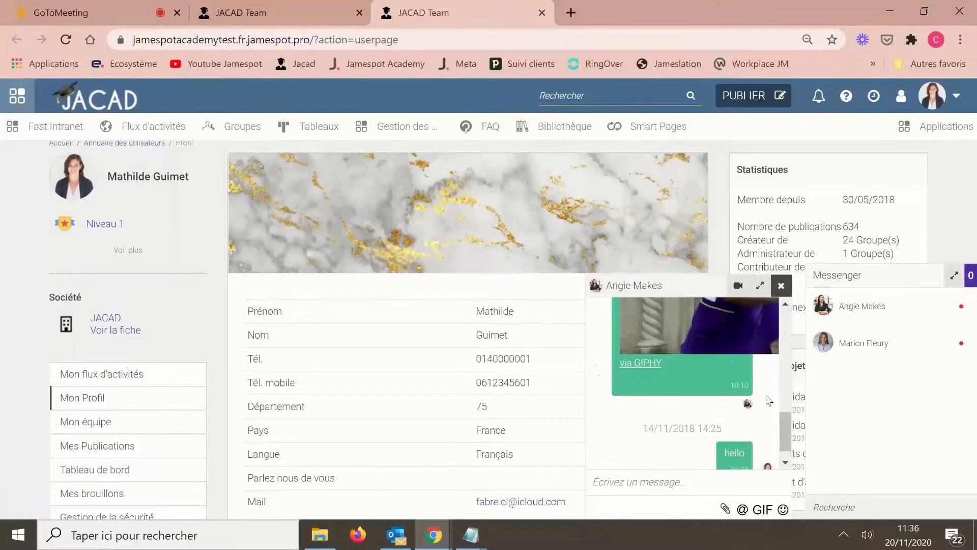
click(748, 405)
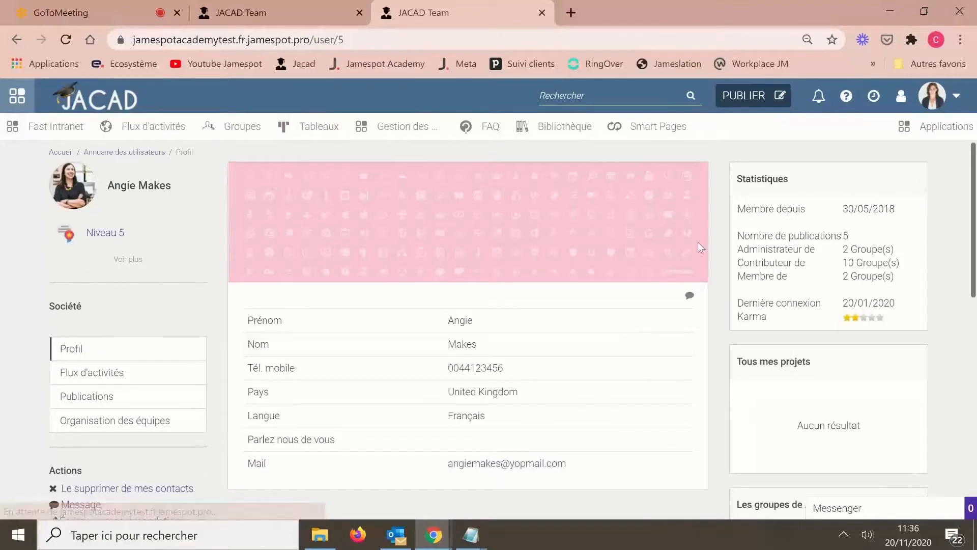
scroll(653, 300, down, 3)
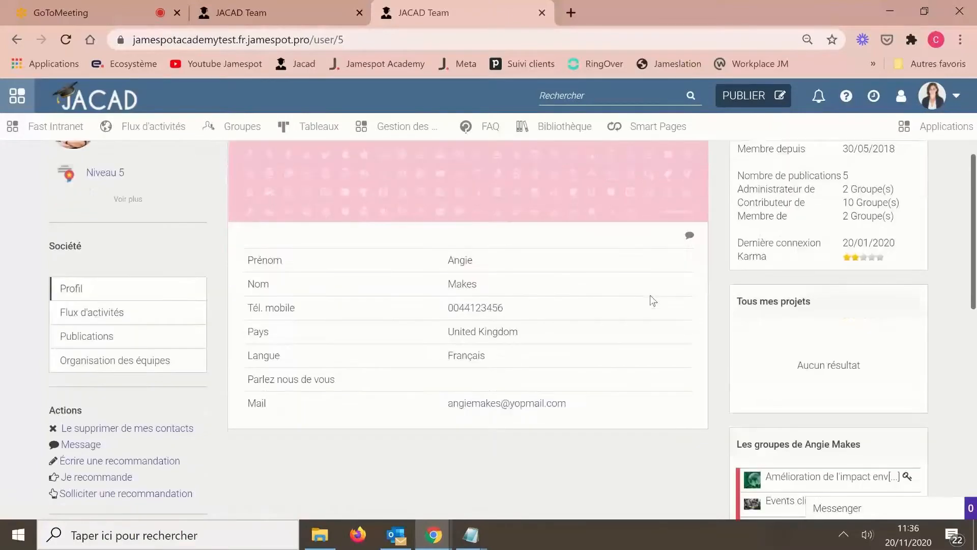
scroll(640, 306, up, 2)
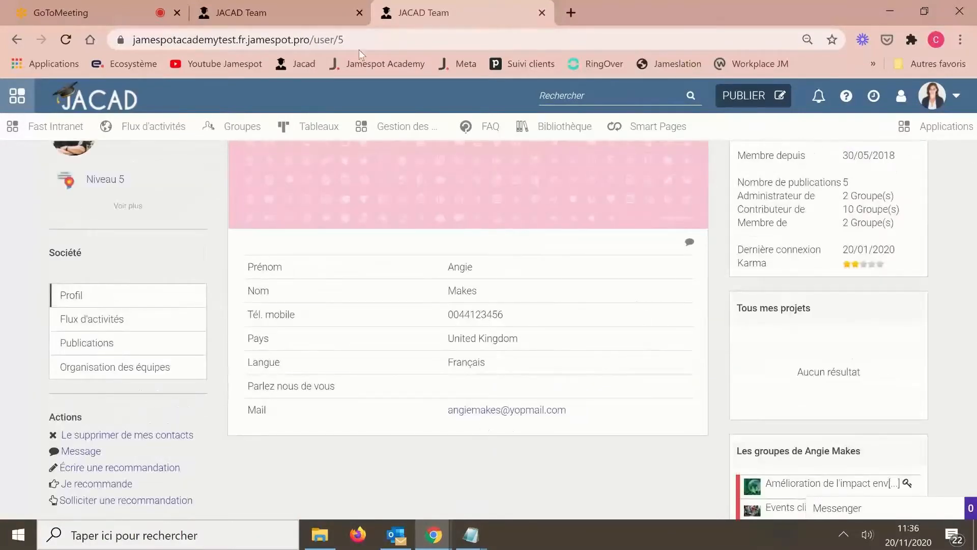
click(287, 10)
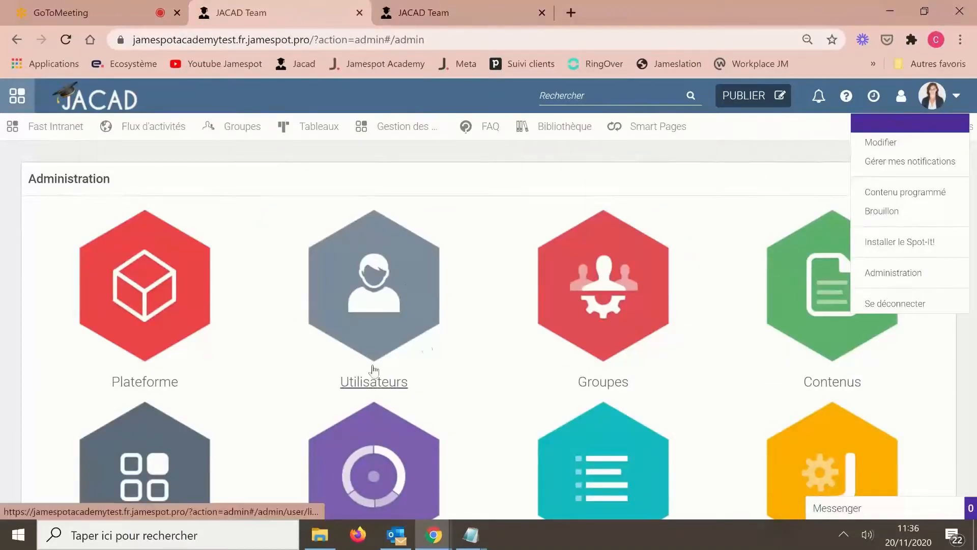
- Open Utilisateurs > Réglages des champs and review each field's visibility options, including Champs1–Champs5
click(391, 267)
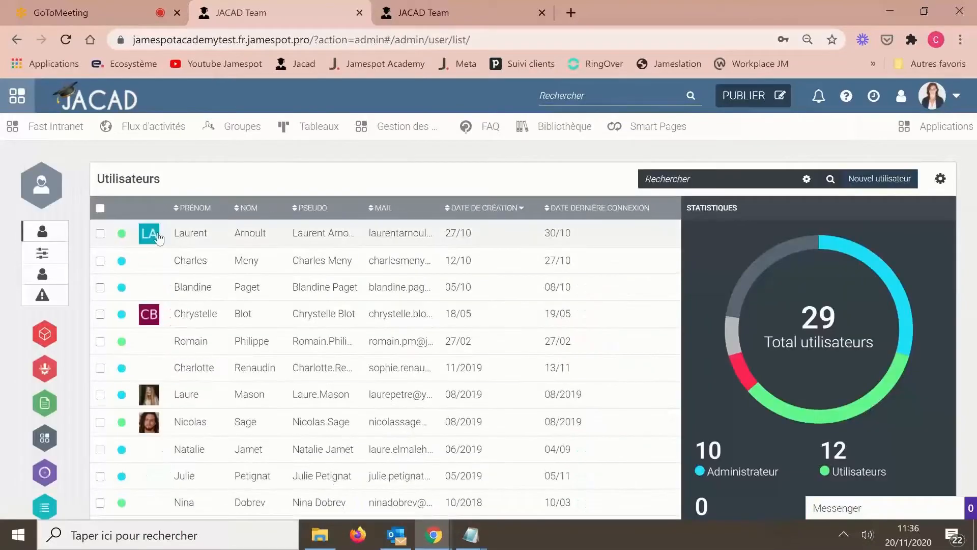
click(44, 261)
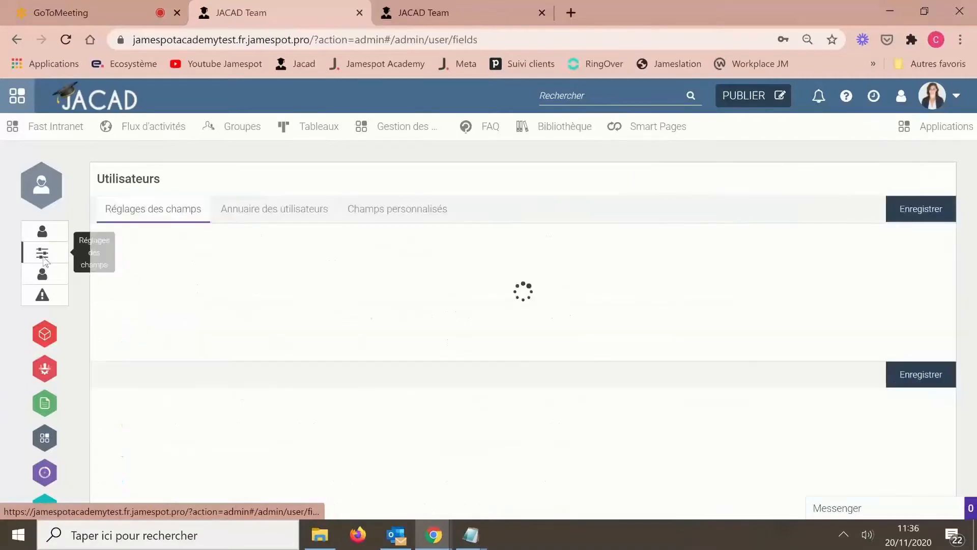
scroll(719, 253, down, 15)
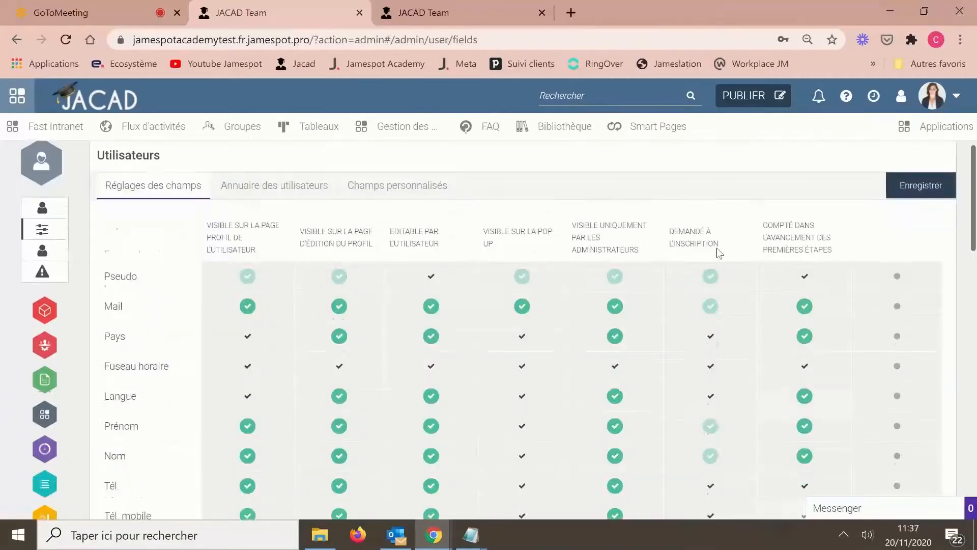
scroll(719, 253, up, 15)
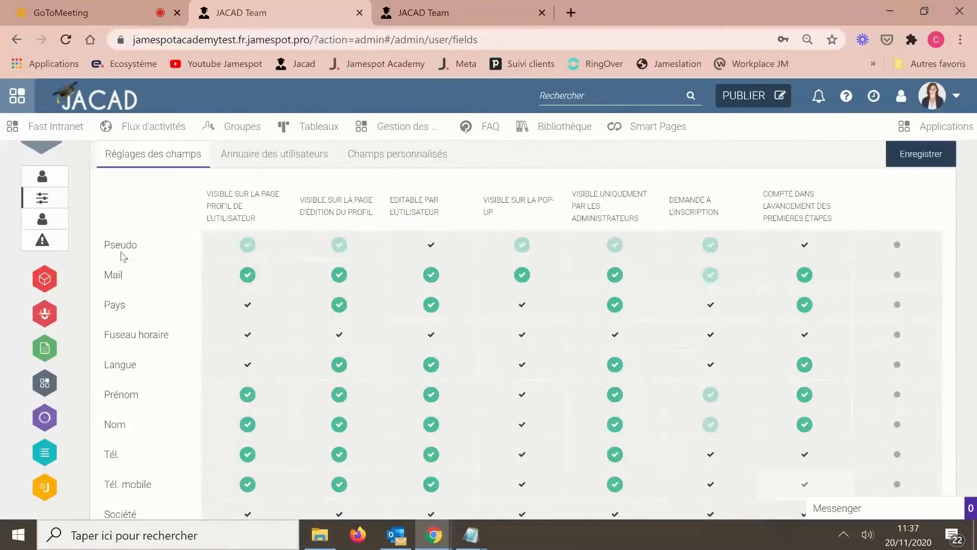
scroll(211, 333, down, 6)
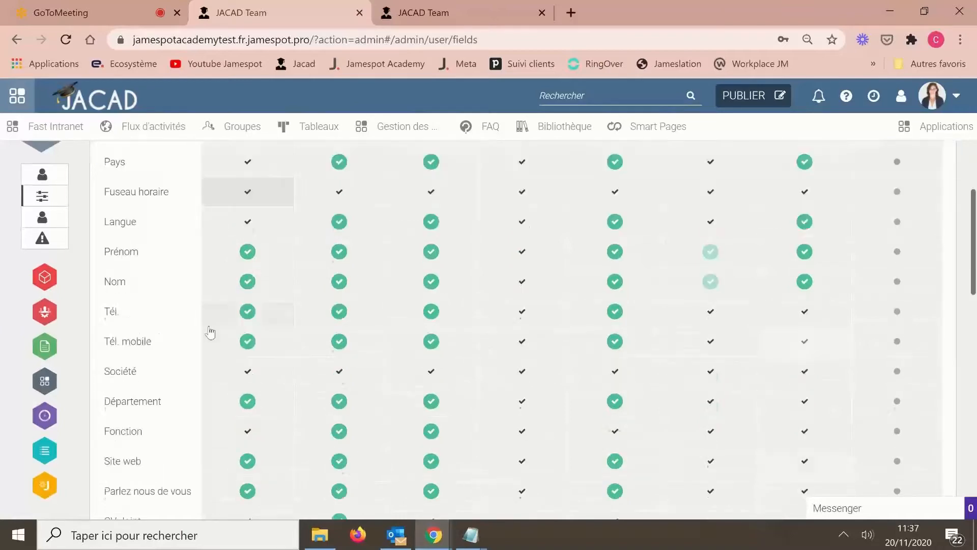
scroll(152, 363, down, 2)
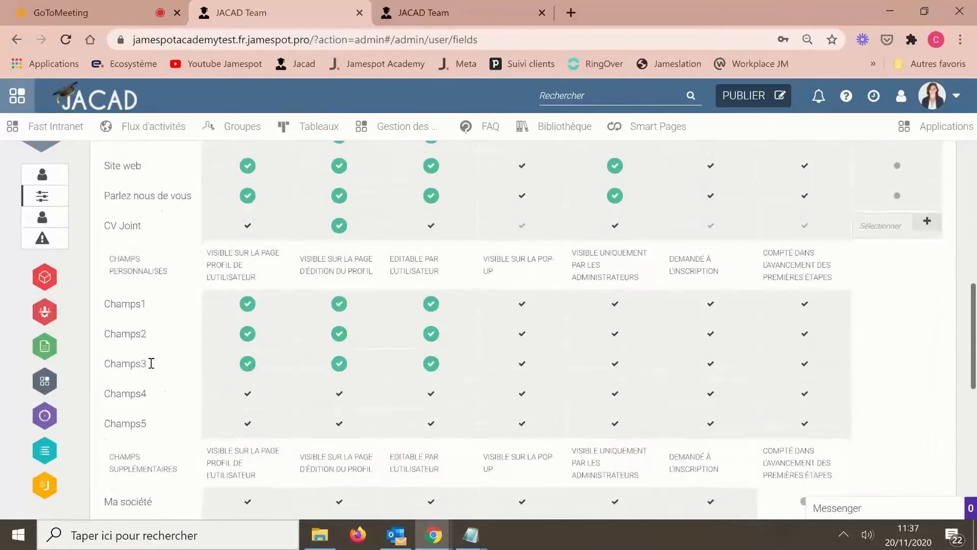
scroll(151, 363, up, 9)
scroll(151, 362, down, 6)
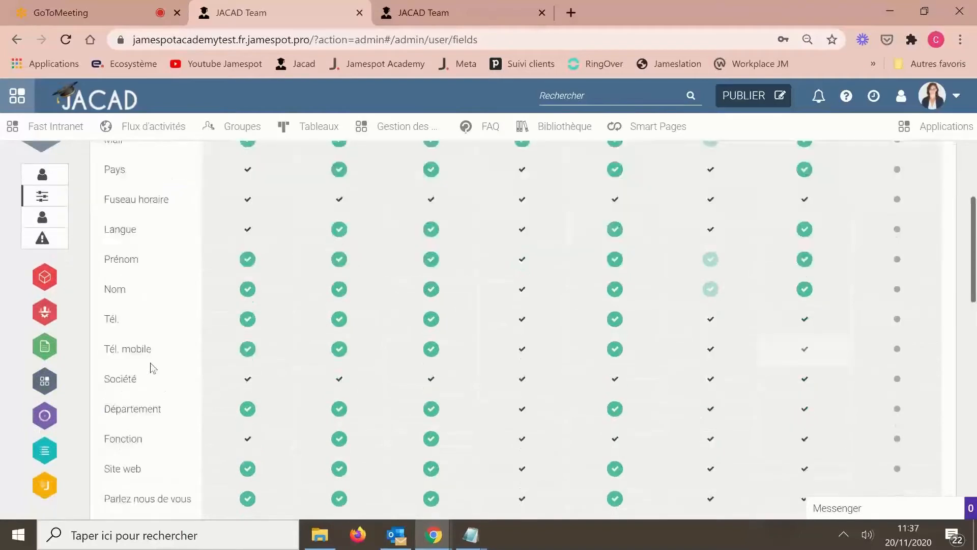
scroll(150, 362, up, 3)
scroll(151, 363, up, 4)
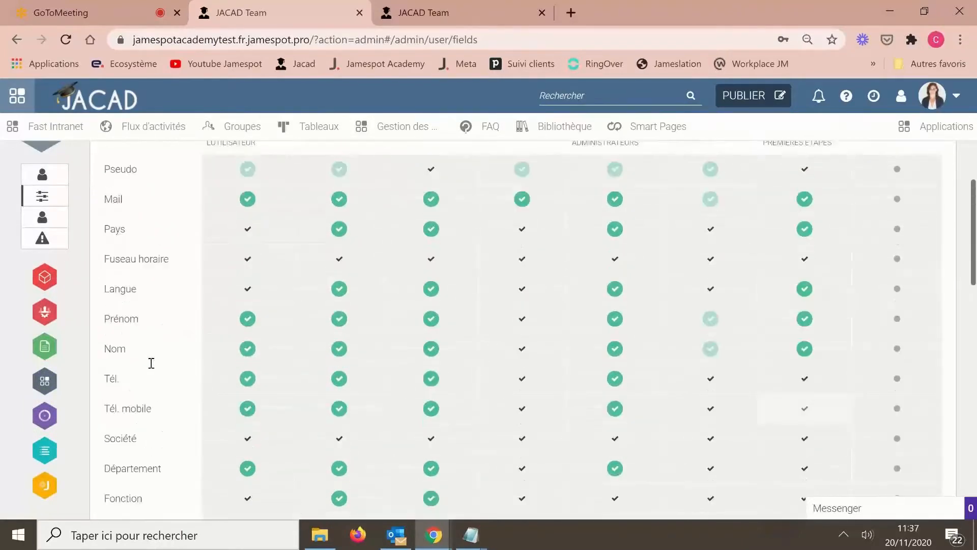
scroll(150, 363, down, 2)
scroll(151, 362, down, 7)
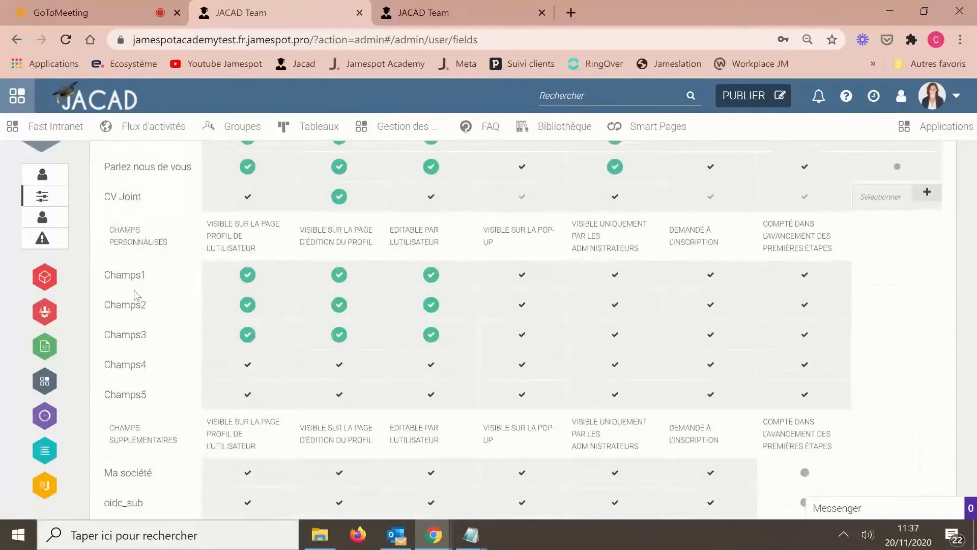
scroll(192, 330, up, 10)
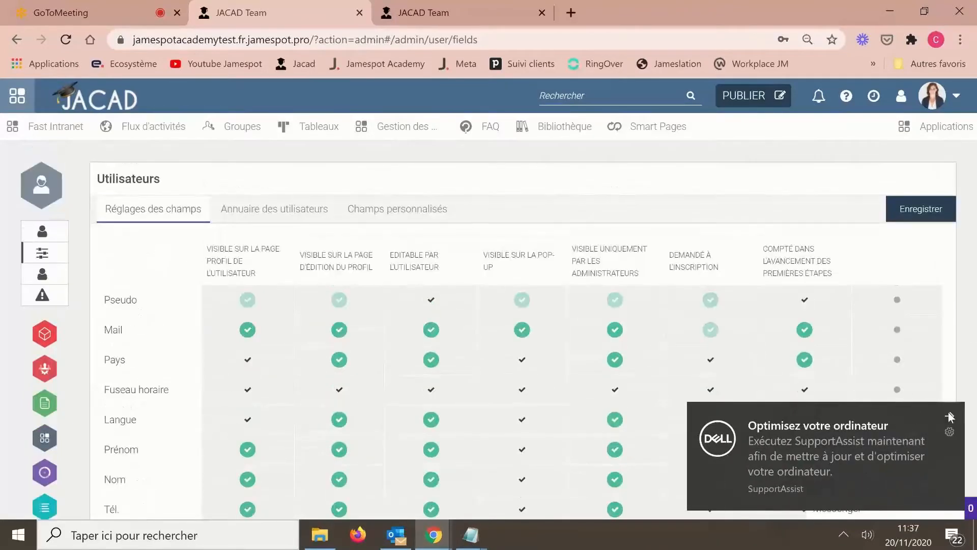
click(389, 211)
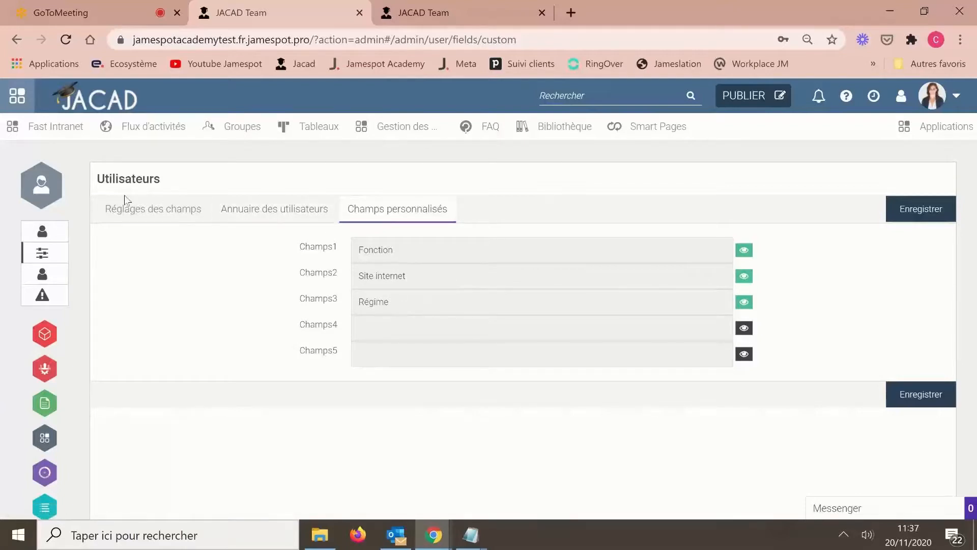
click(133, 213)
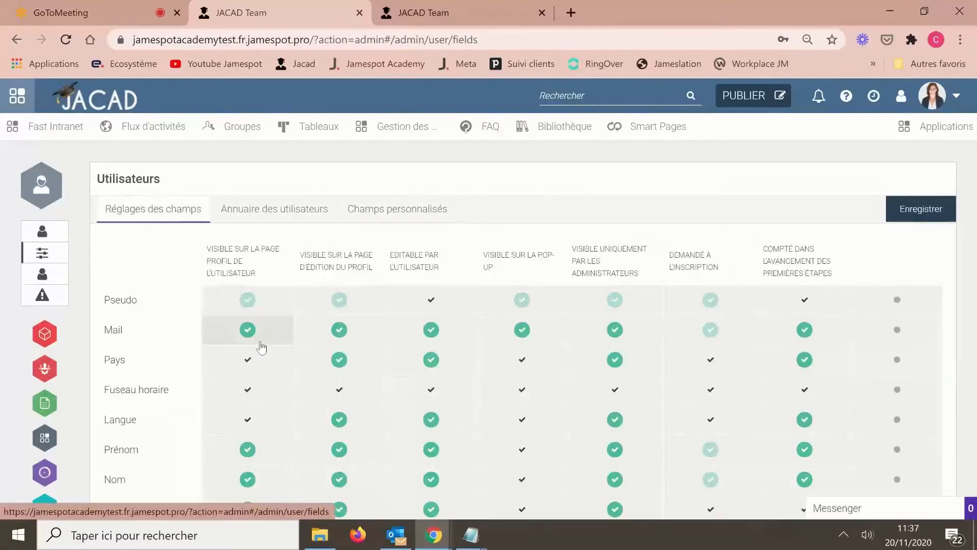
scroll(262, 344, down, 6)
scroll(263, 348, down, 3)
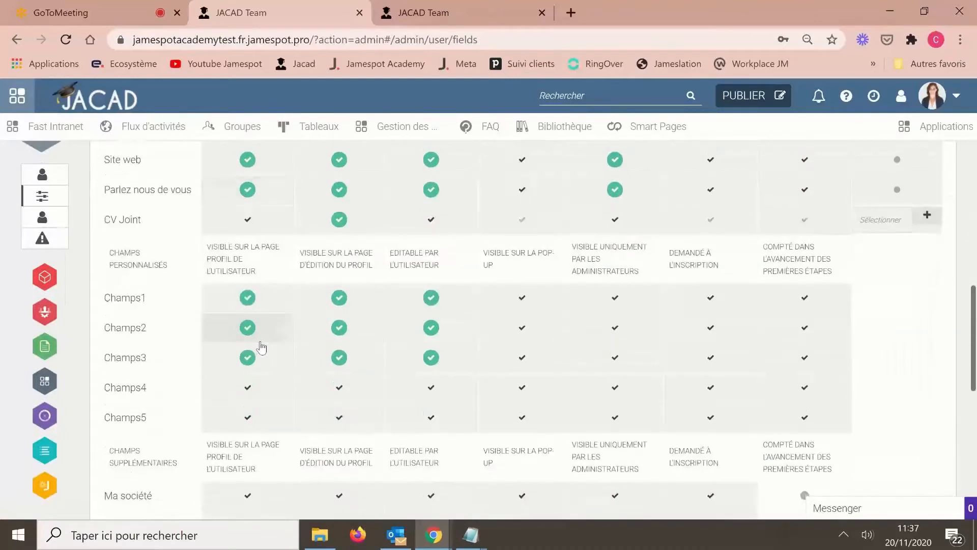
scroll(262, 347, up, 10)
scroll(262, 347, down, 9)
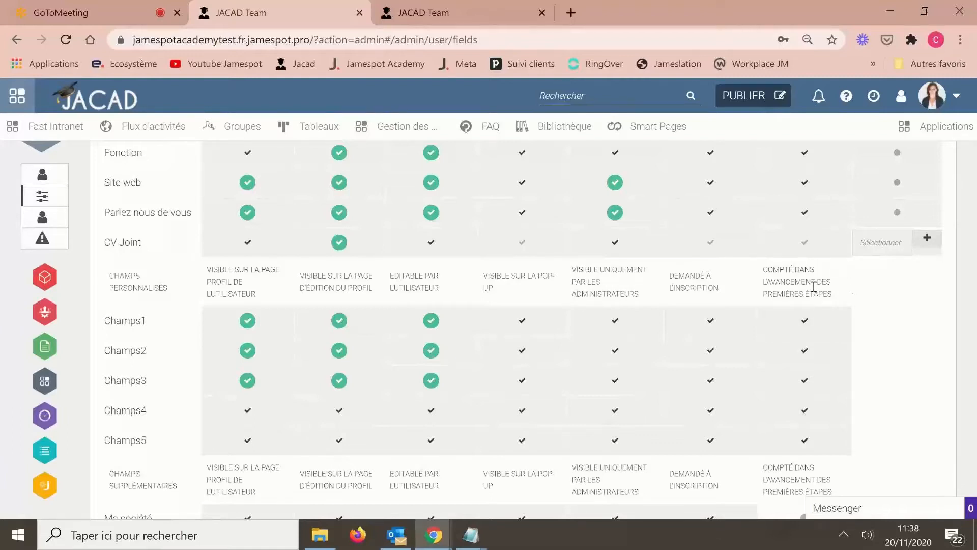
scroll(883, 306, up, 9)
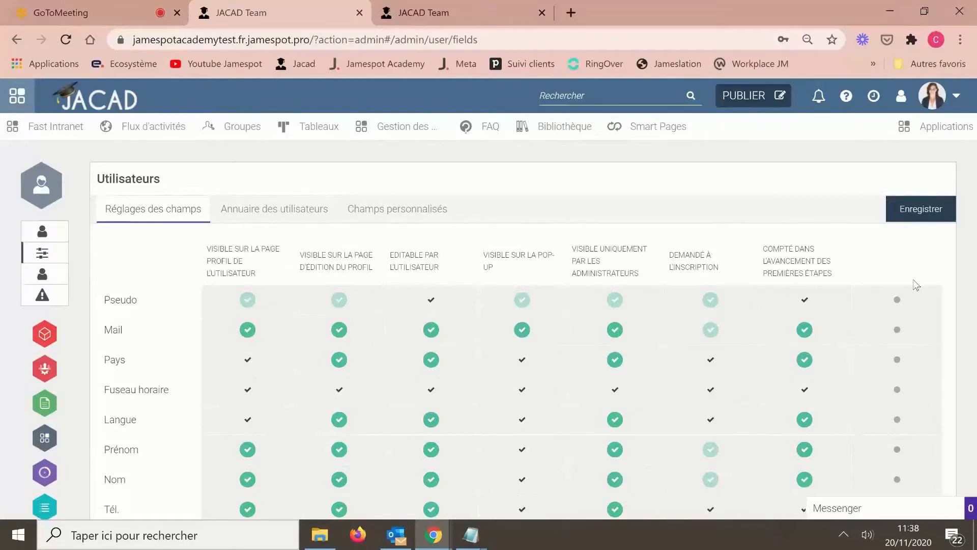
scroll(916, 285, down, 1)
scroll(916, 286, down, 10)
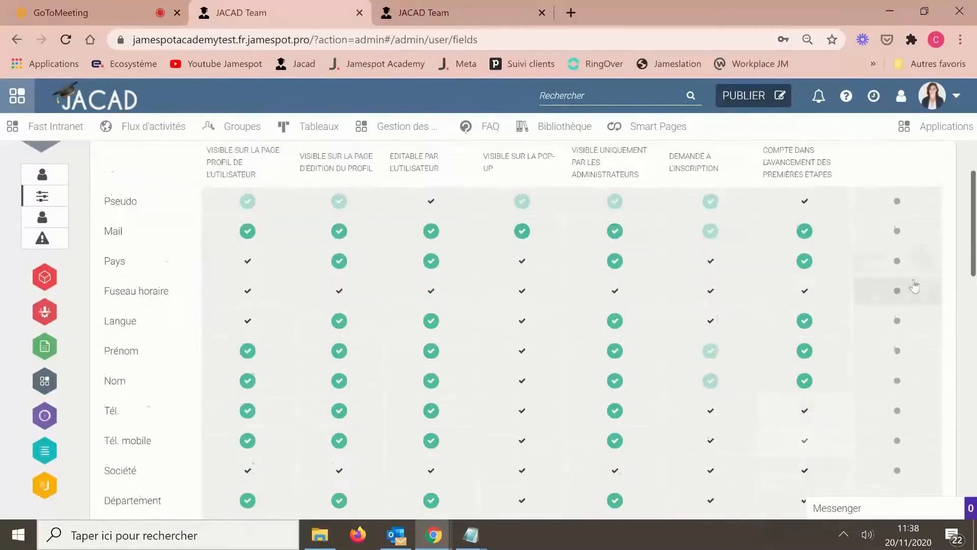
scroll(914, 287, up, 5)
scroll(913, 285, up, 4)
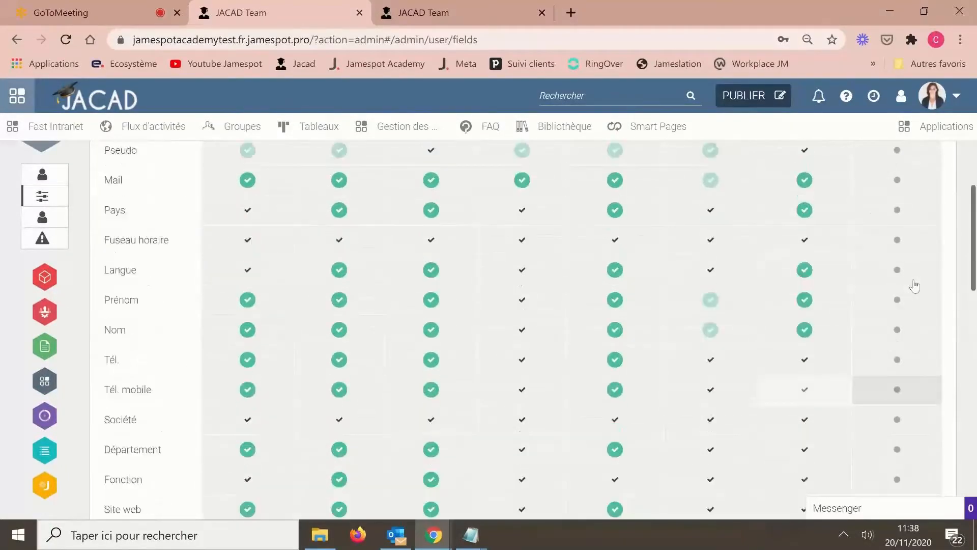
scroll(733, 328, down, 2)
scroll(733, 327, down, 9)
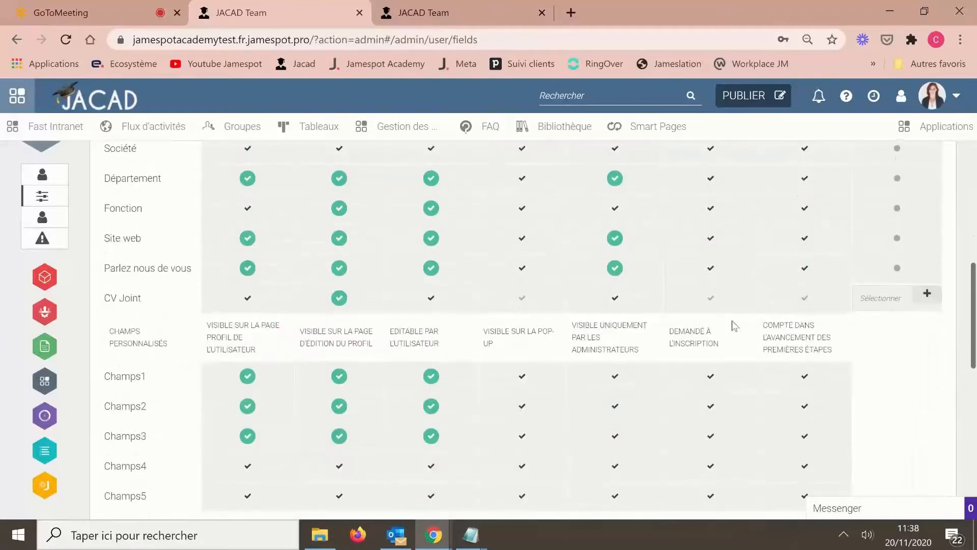
scroll(569, 374, down, 2)
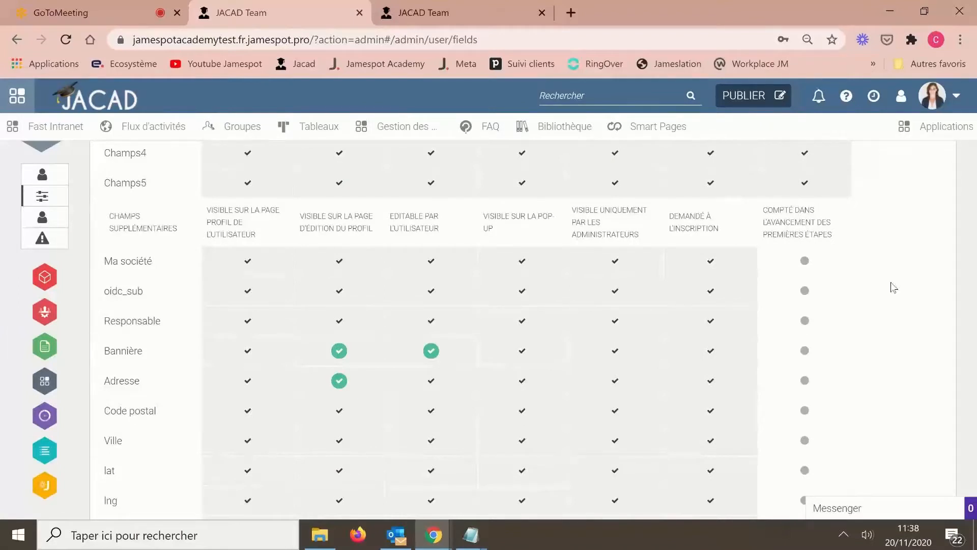
- Open Gestionnaire des listes de mots-clés from Applications and show the Ajouter une liste options
click(927, 137)
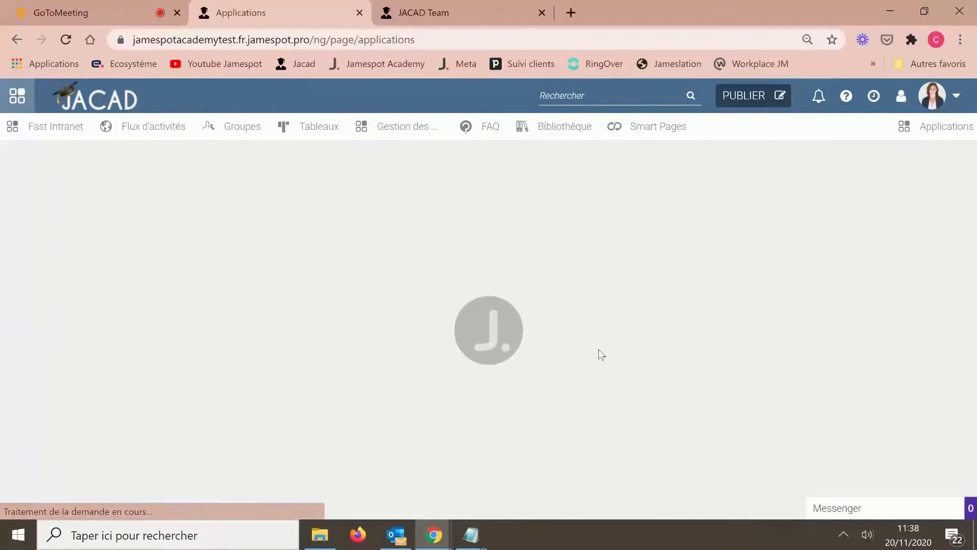
scroll(601, 355, down, 10)
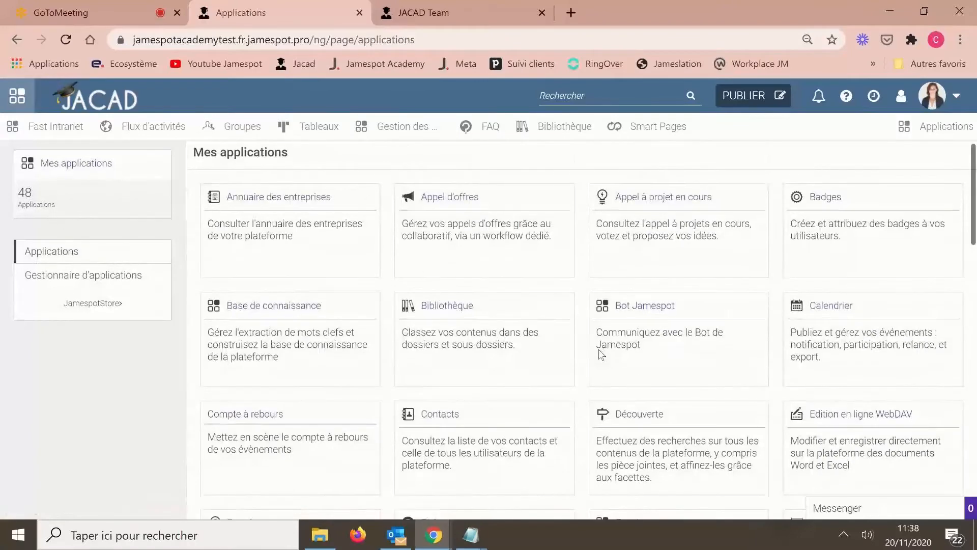
scroll(601, 355, up, 3)
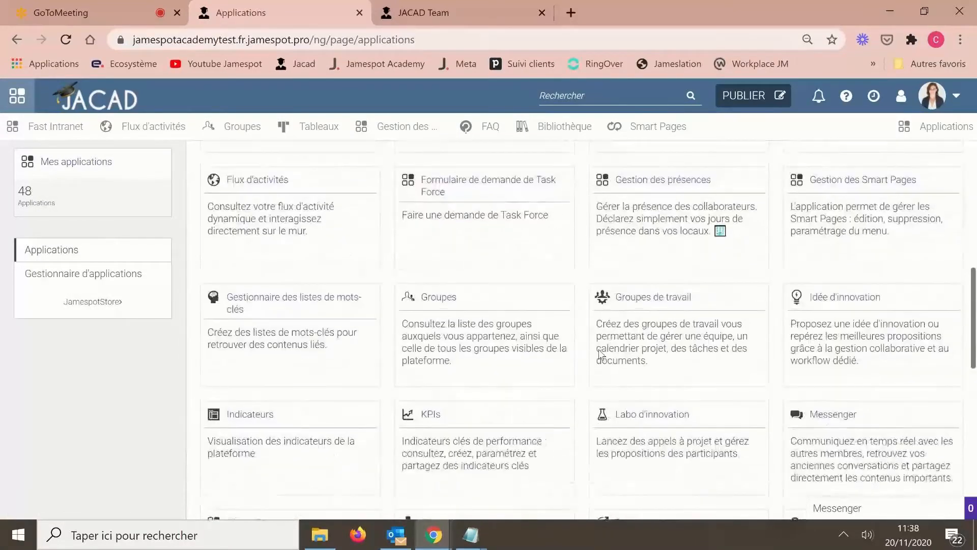
scroll(264, 261, down, 2)
click(263, 261)
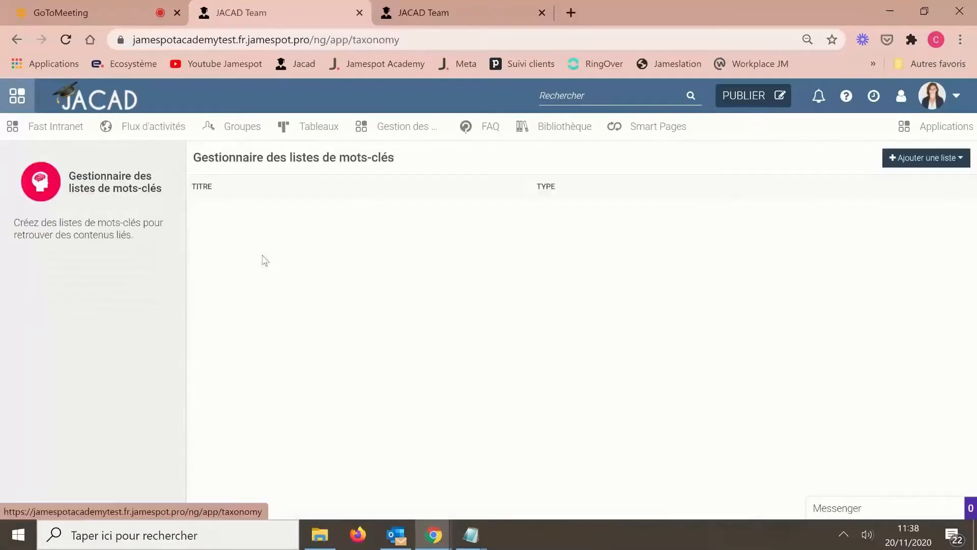
click(922, 162)
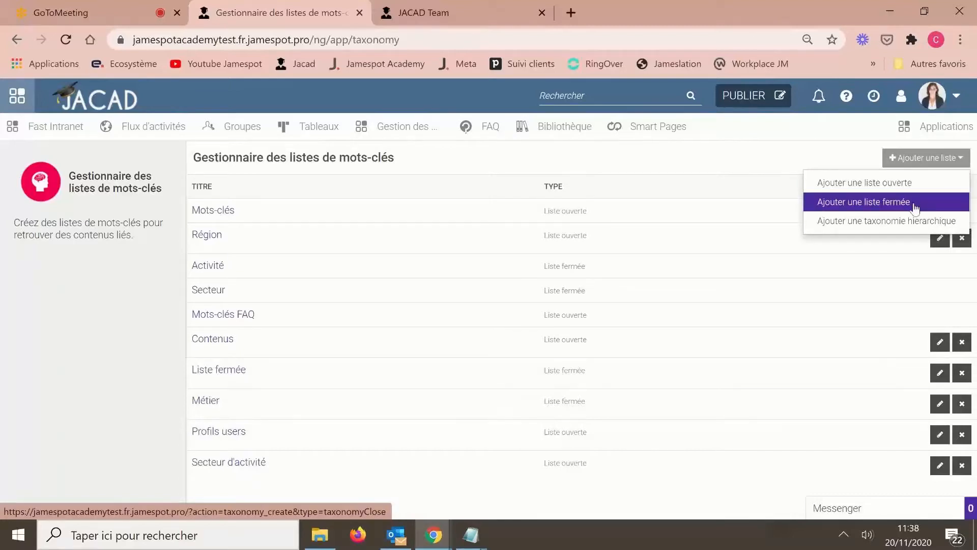
- Create an open keyword list 'Liste mots clefs profils' with Utilisateur as main content type, and save
click(891, 184)
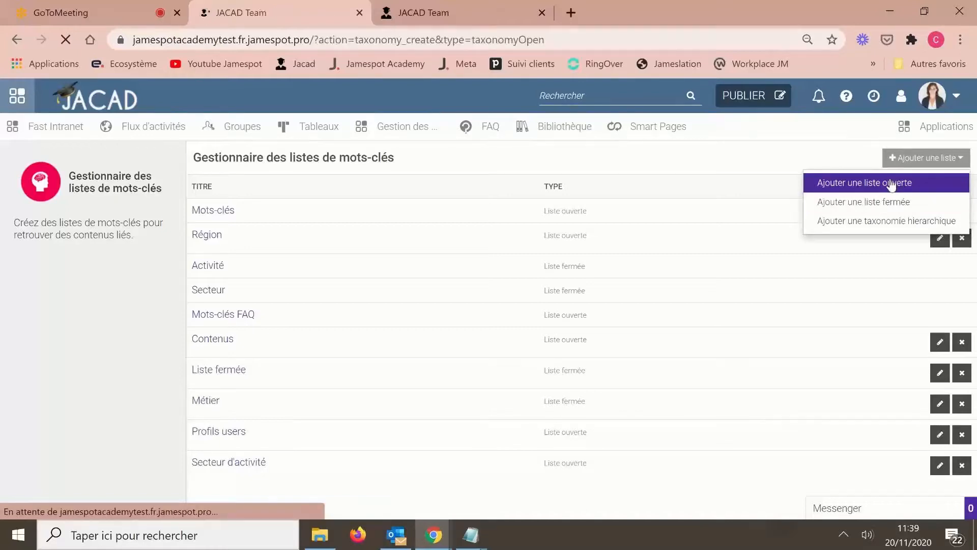
click(420, 217)
text(L)
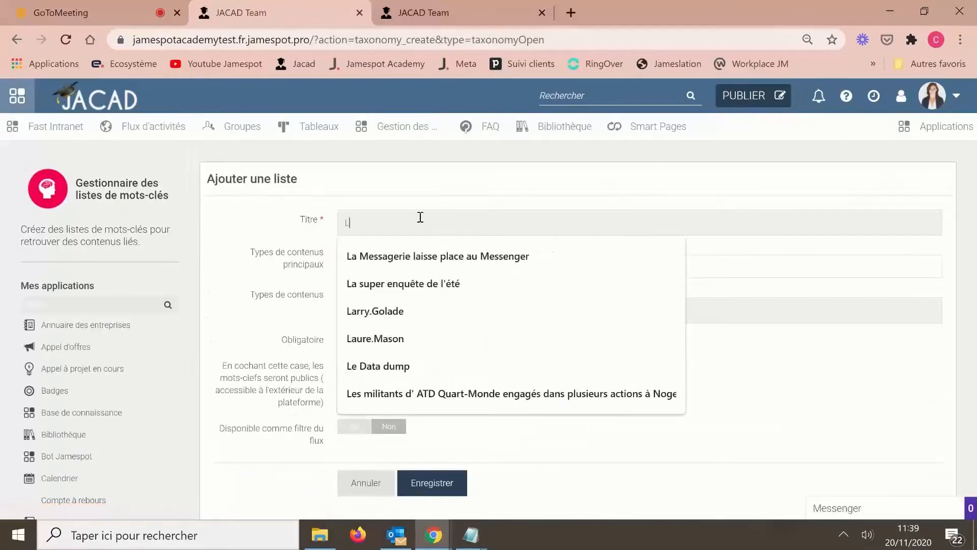
text(iste m)
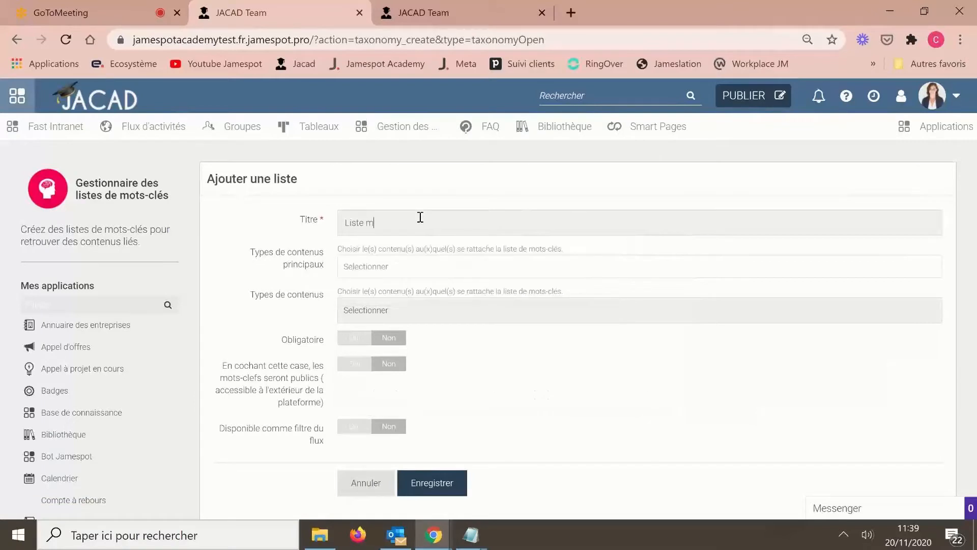
text(ots clefs profils)
click(380, 268)
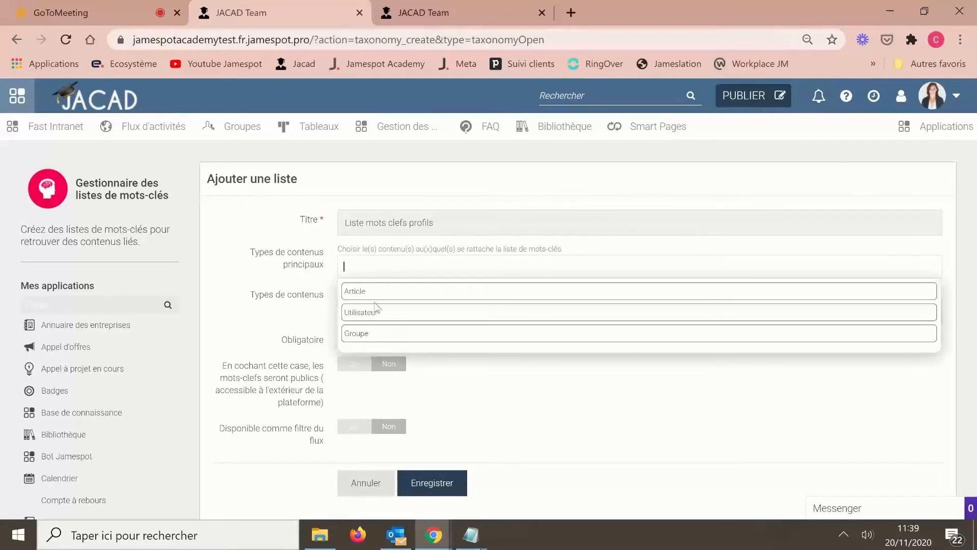
click(374, 312)
click(574, 360)
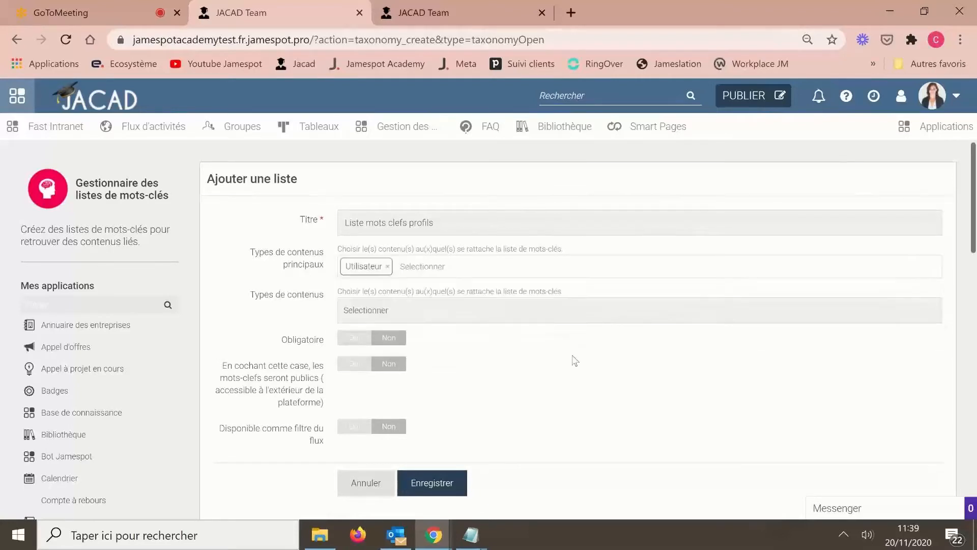
scroll(575, 360, down, 2)
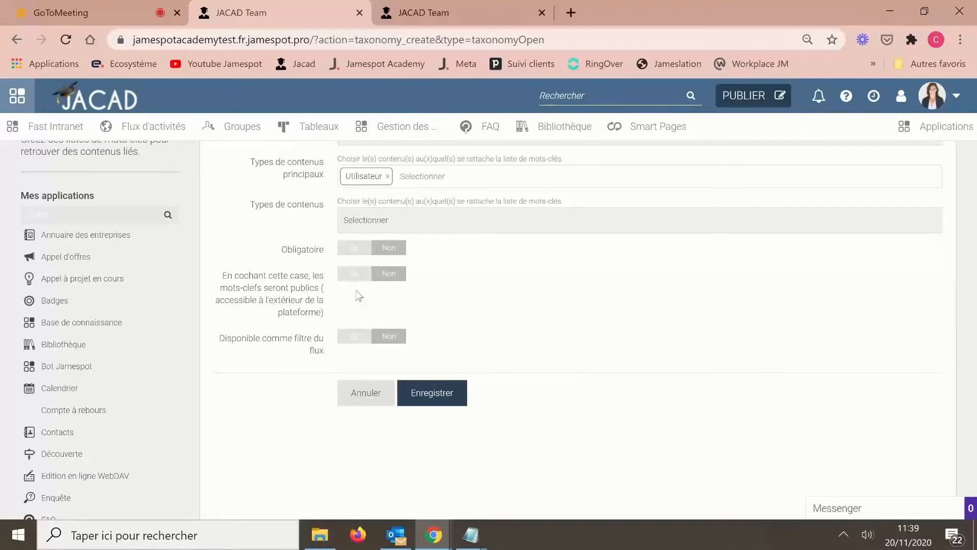
click(435, 391)
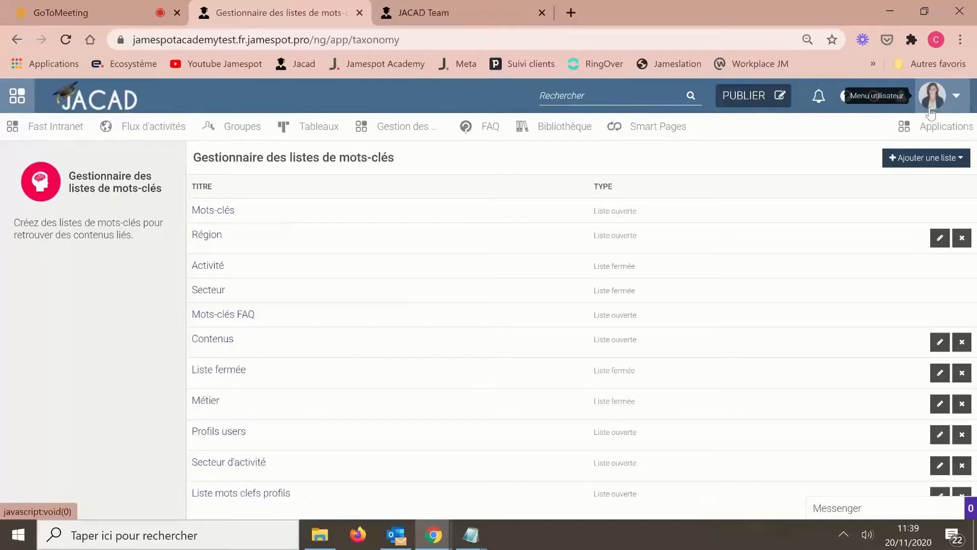
- Go to Administration via the account menu and open Utilisateurs, listing 29 users
click(933, 98)
click(897, 274)
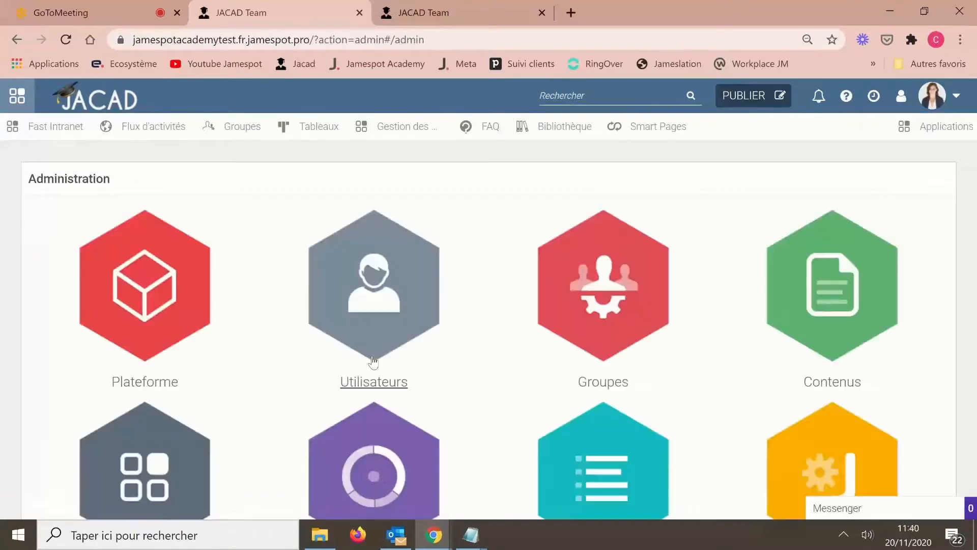
click(370, 309)
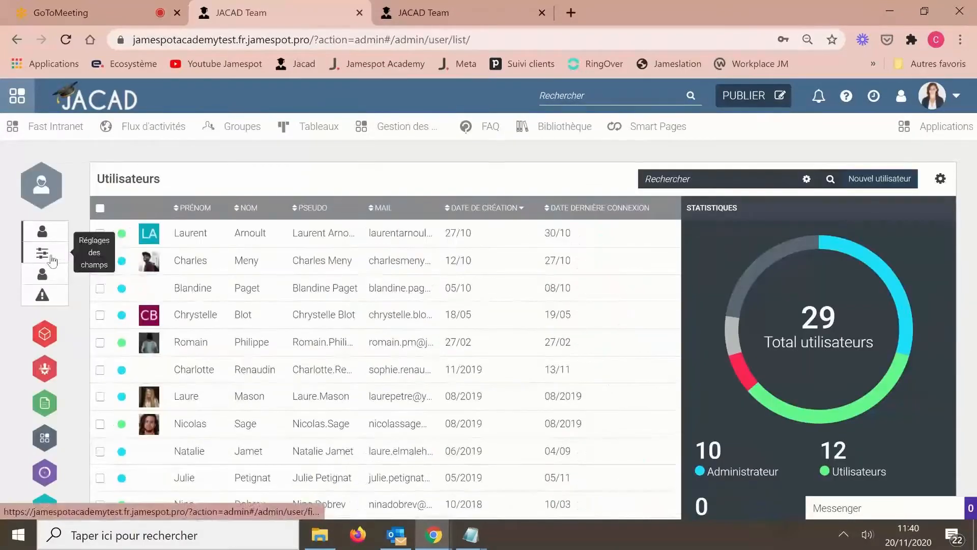
- Tick profile-page and edit-page visibility for Liste mots clefs profils, save, and return to the users list
click(51, 257)
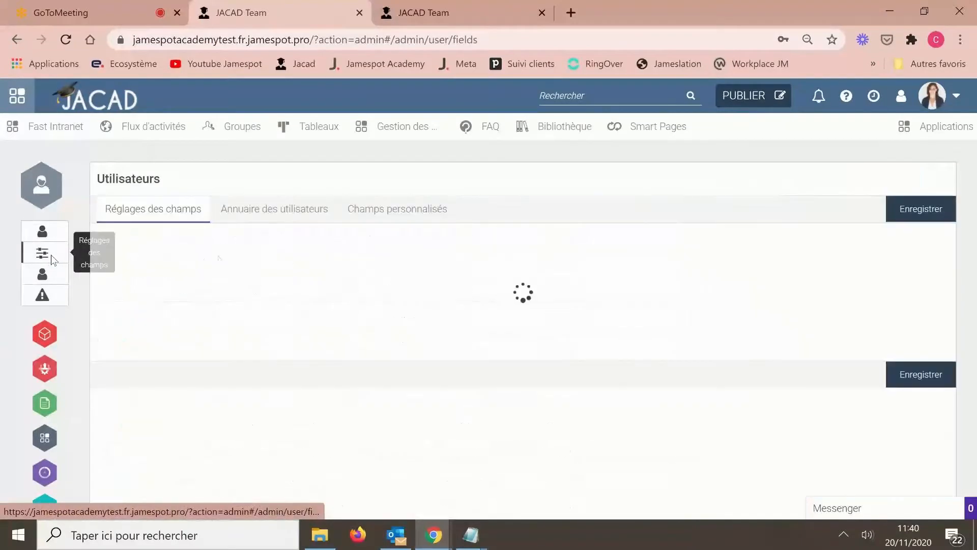
scroll(609, 355, down, 15)
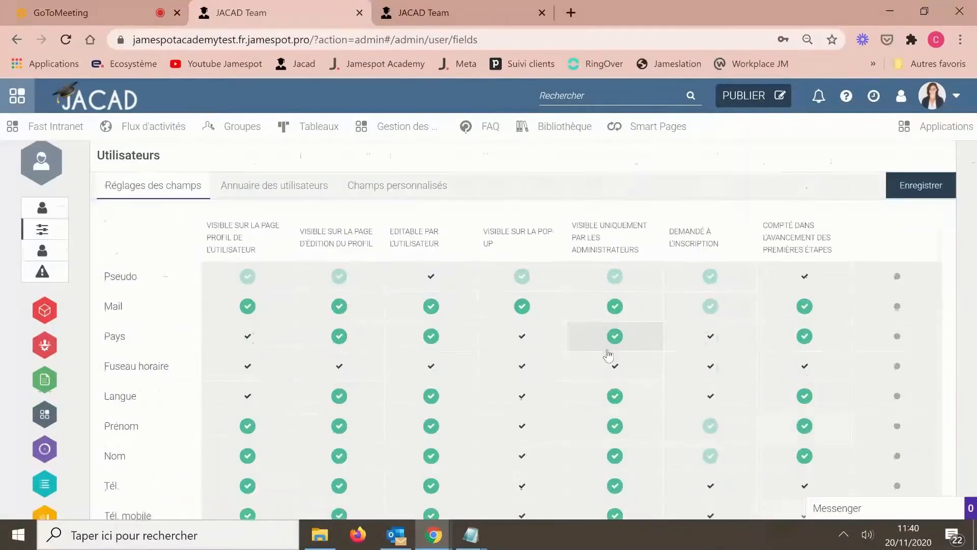
scroll(609, 355, down, 1)
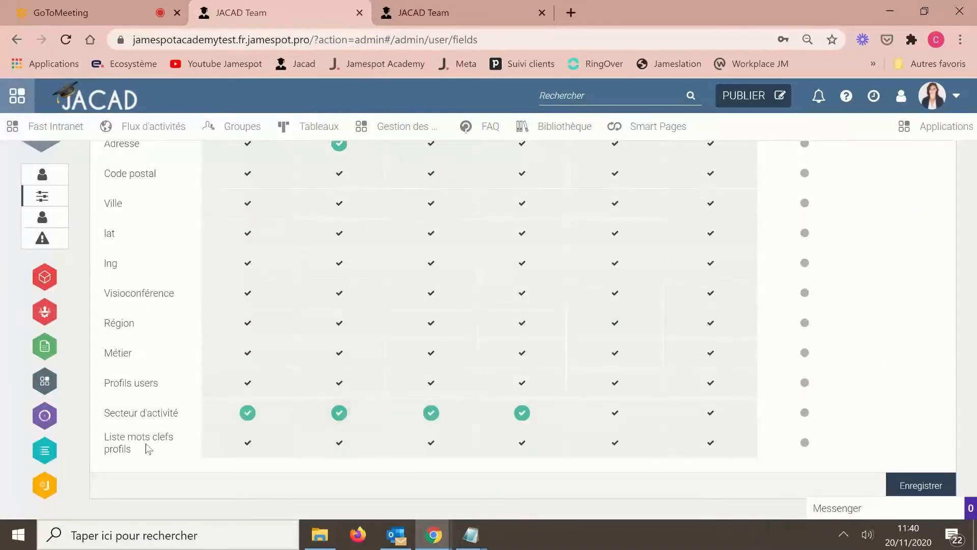
click(237, 452)
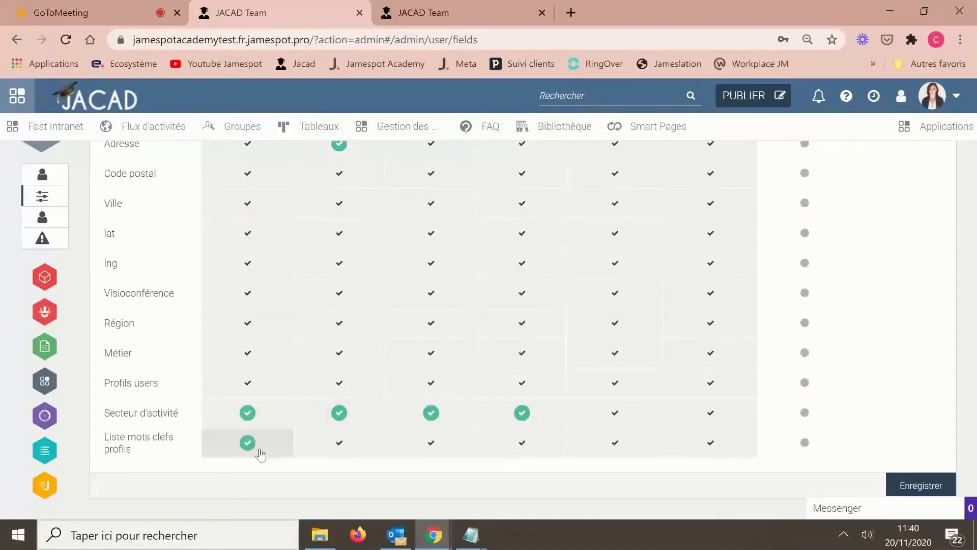
click(336, 448)
scroll(335, 449, up, 6)
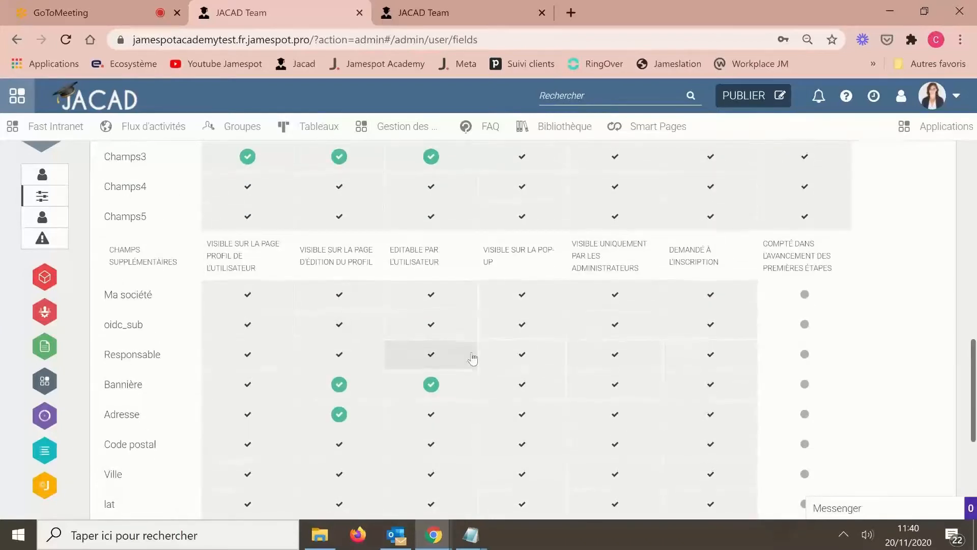
scroll(471, 356, down, 6)
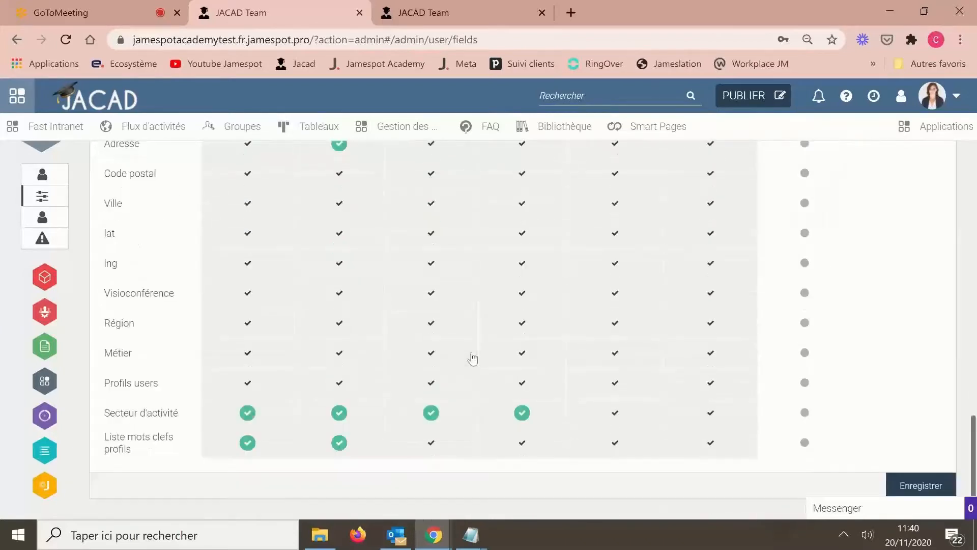
click(927, 483)
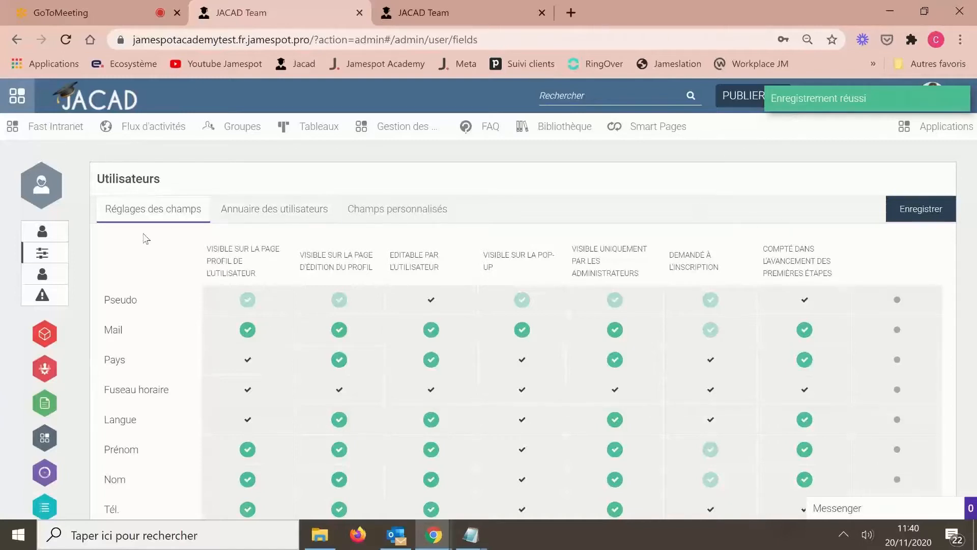
click(45, 234)
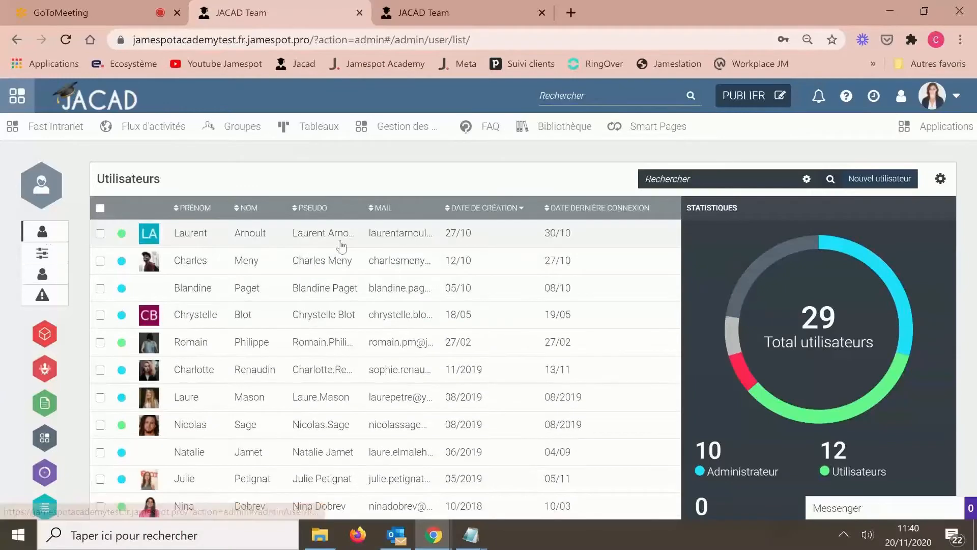
- Scroll through the user list showing 29 users: 10 administrators, 12 users, 7 inactive
scroll(429, 174, down, 3)
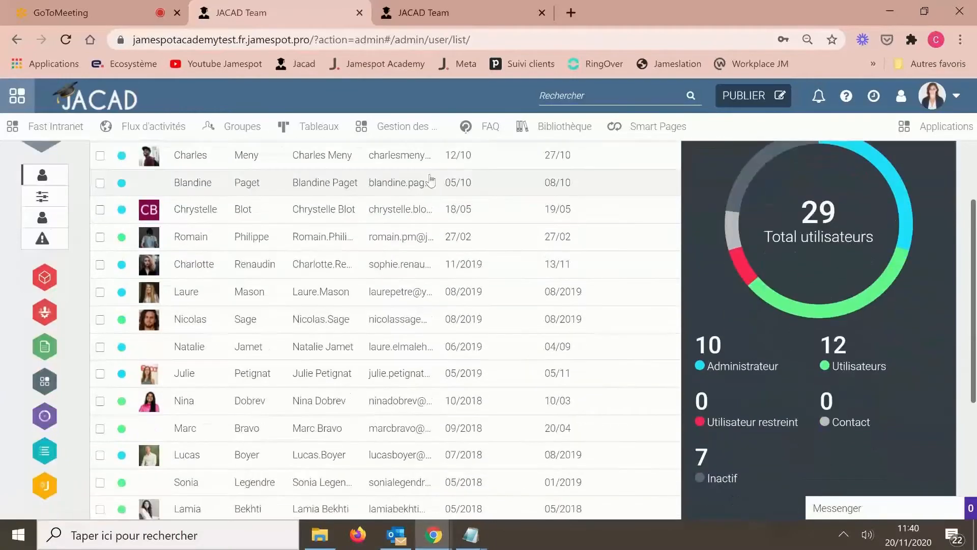
scroll(430, 179, up, 4)
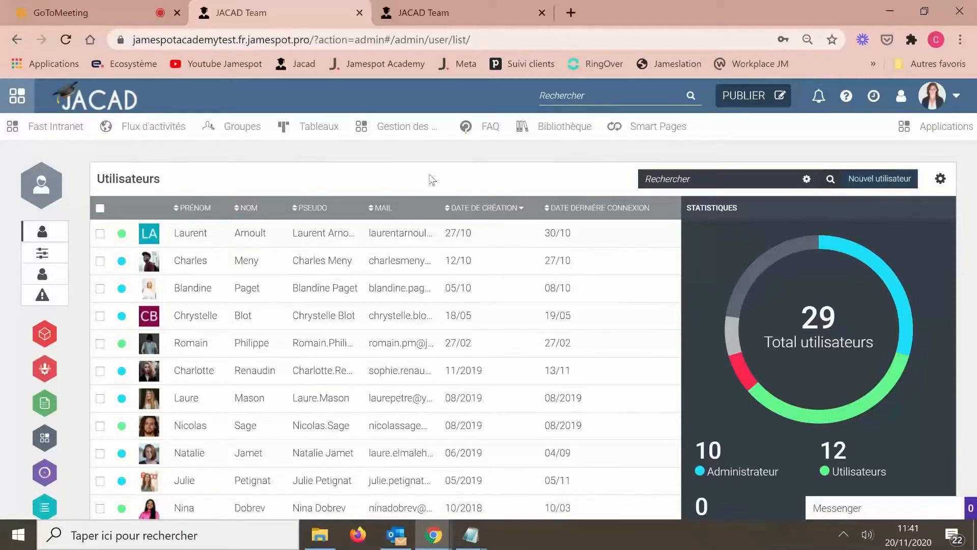
- Preview the Courriel de mot de passe mass action for the first user, then deselect without sending
click(100, 234)
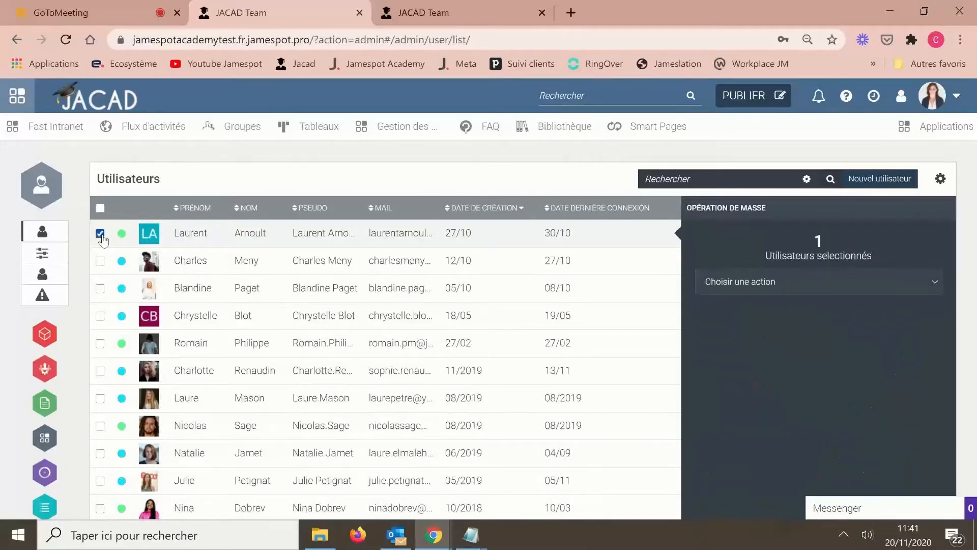
click(770, 288)
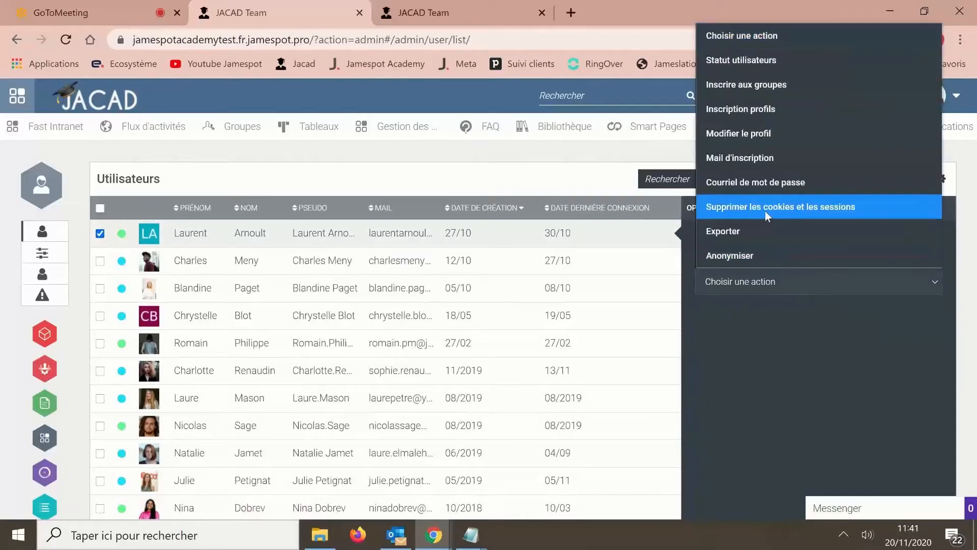
click(762, 179)
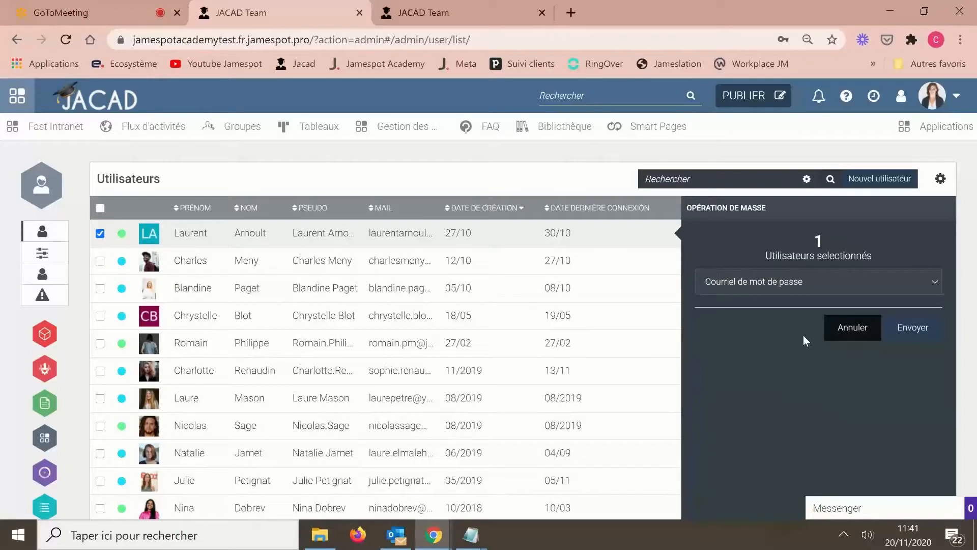
click(100, 235)
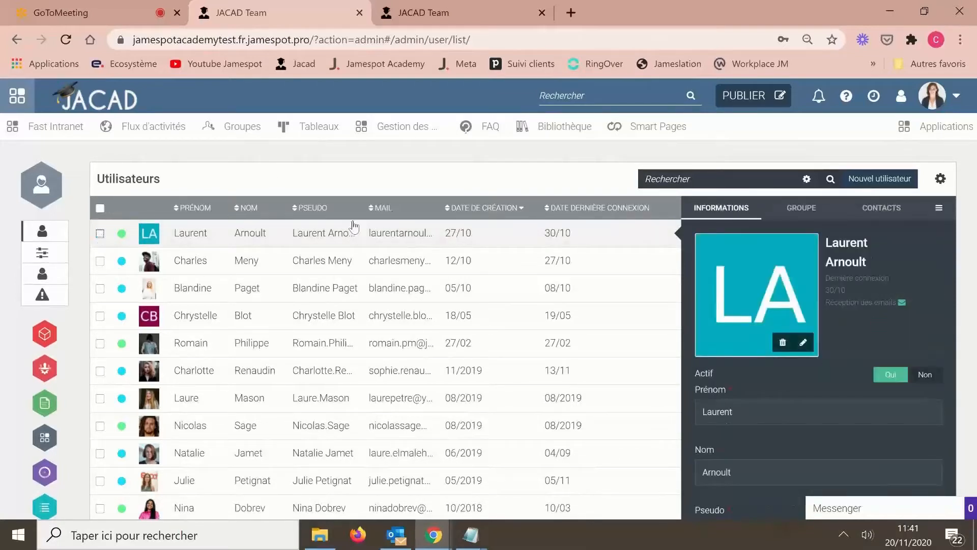
- View the fifth user's details and its options and account menus, then open the Nouvel utilisateur form
click(255, 343)
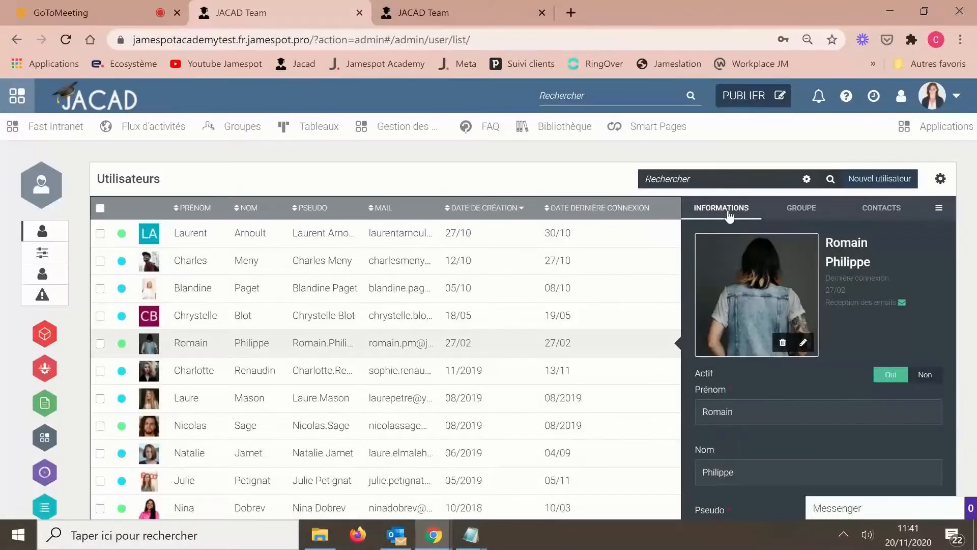
click(940, 214)
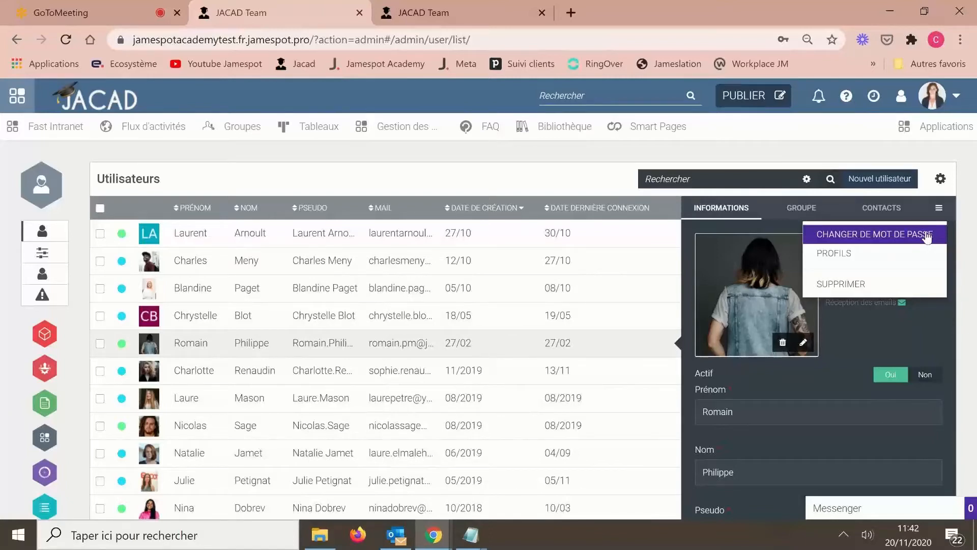
click(948, 95)
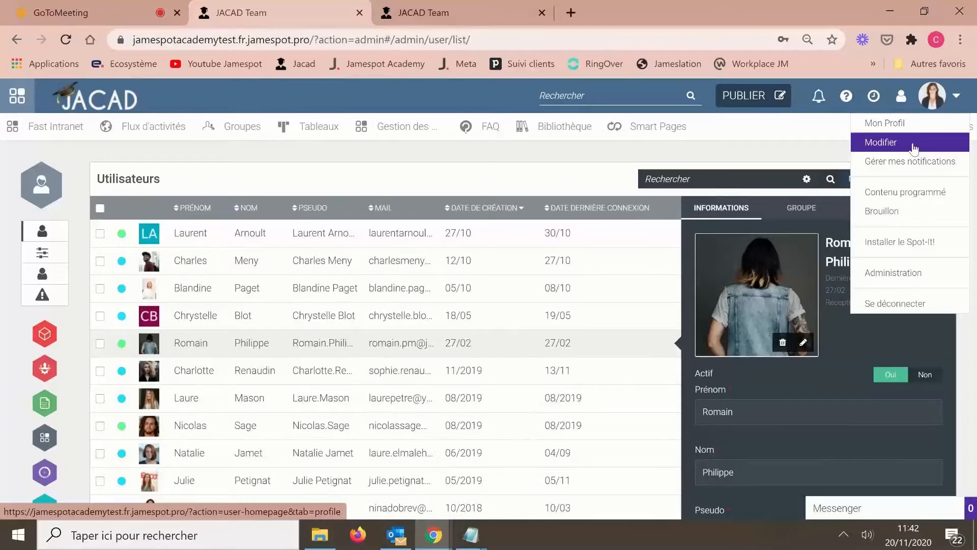
click(578, 175)
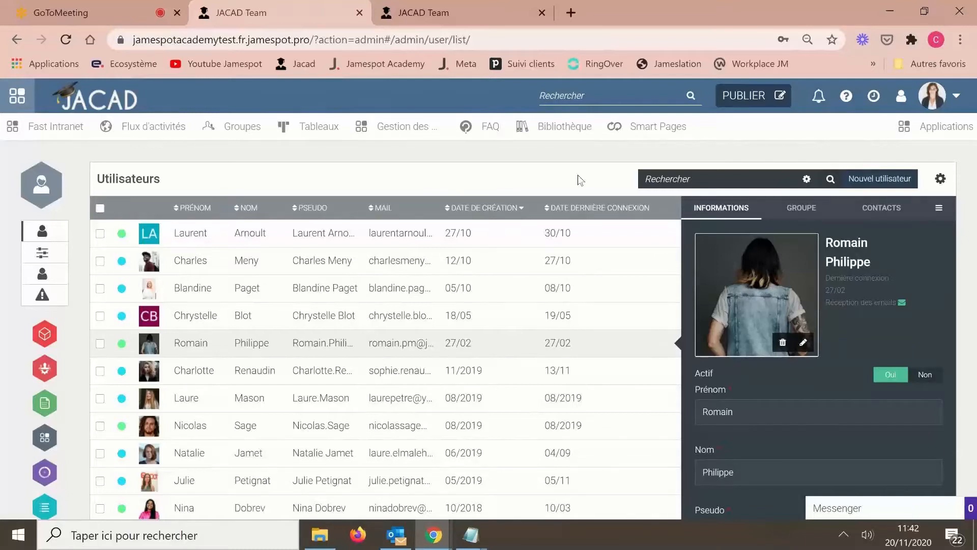
click(893, 188)
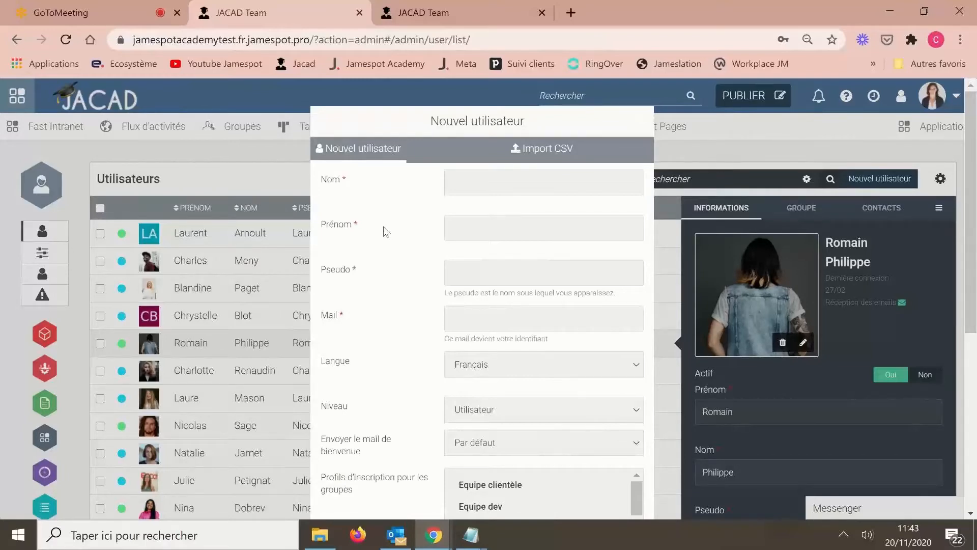
click(239, 176)
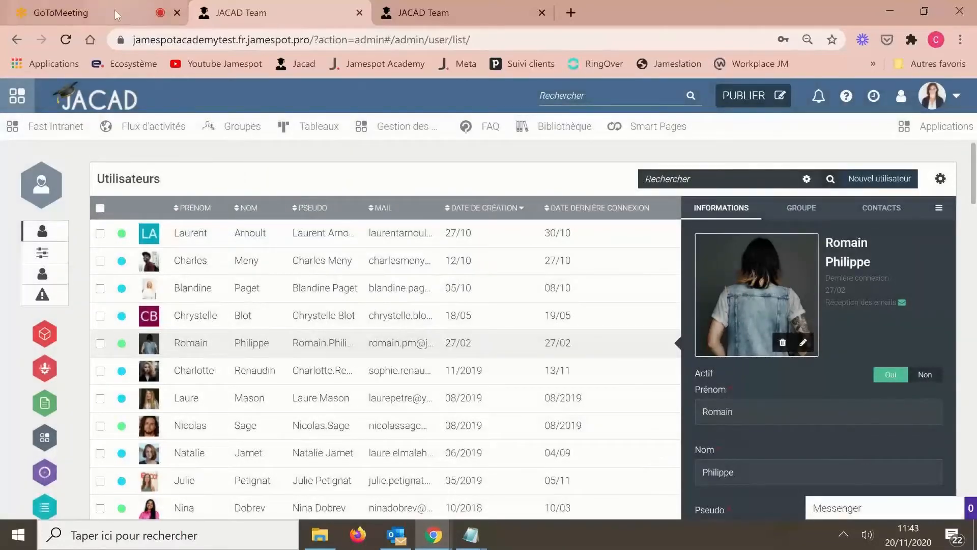
- Return to the GoToMeeting tab showing the five participants' video tiles
click(114, 11)
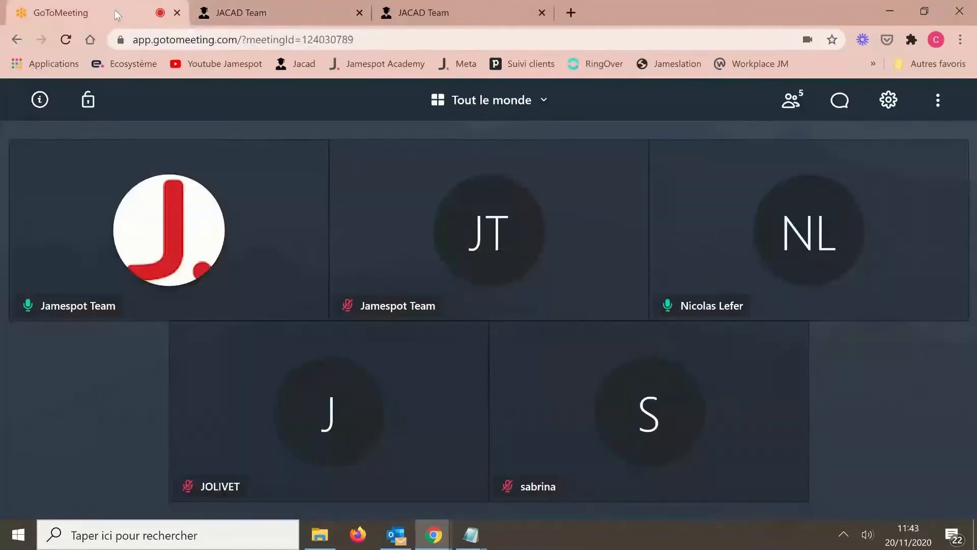
- Review the Nouvel utilisateur form and its Import CSV tab, close it unsaved, then open a blank tab
click(310, 17)
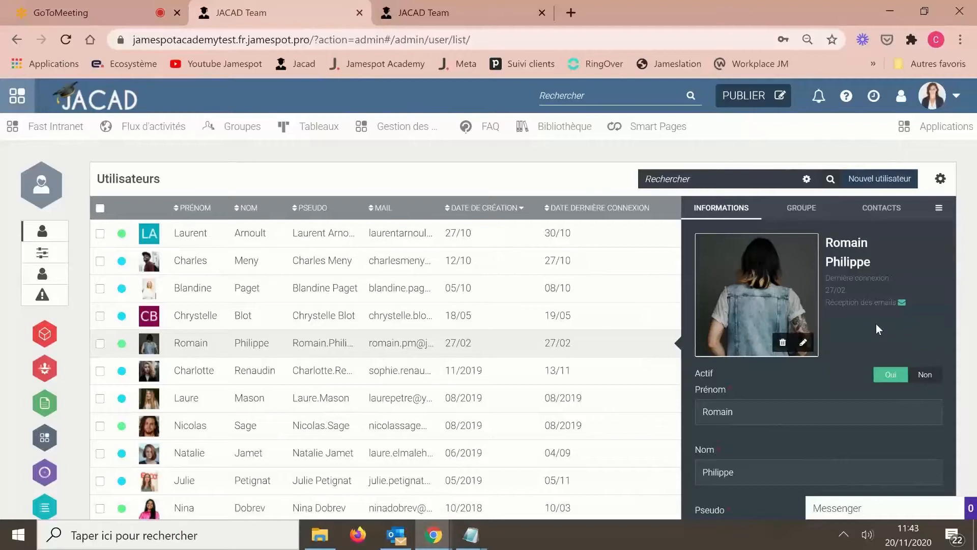
click(872, 187)
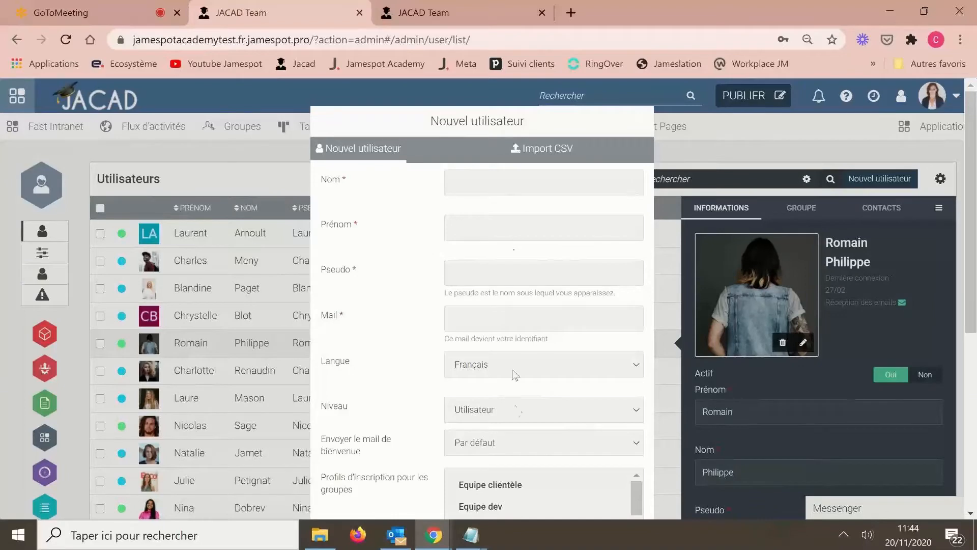
scroll(518, 410, down, 3)
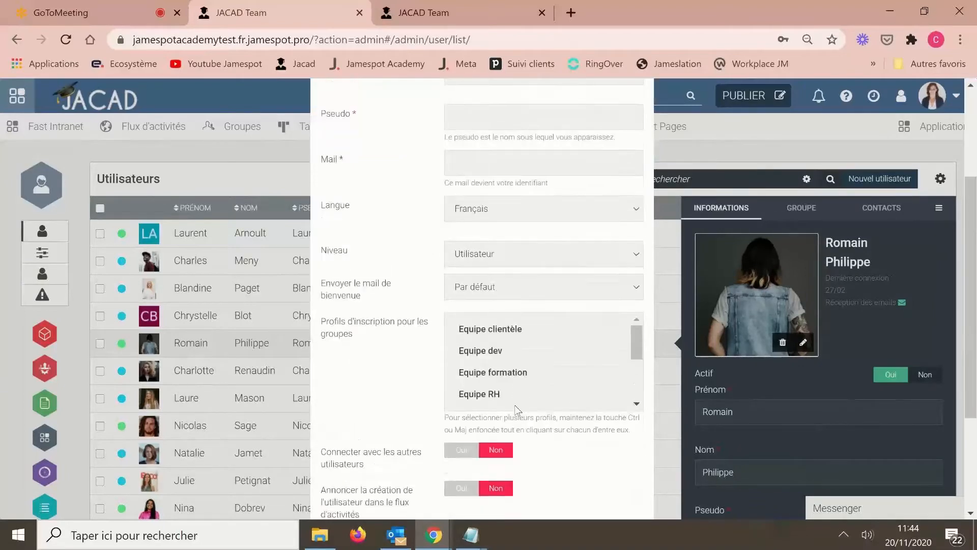
scroll(518, 410, up, 3)
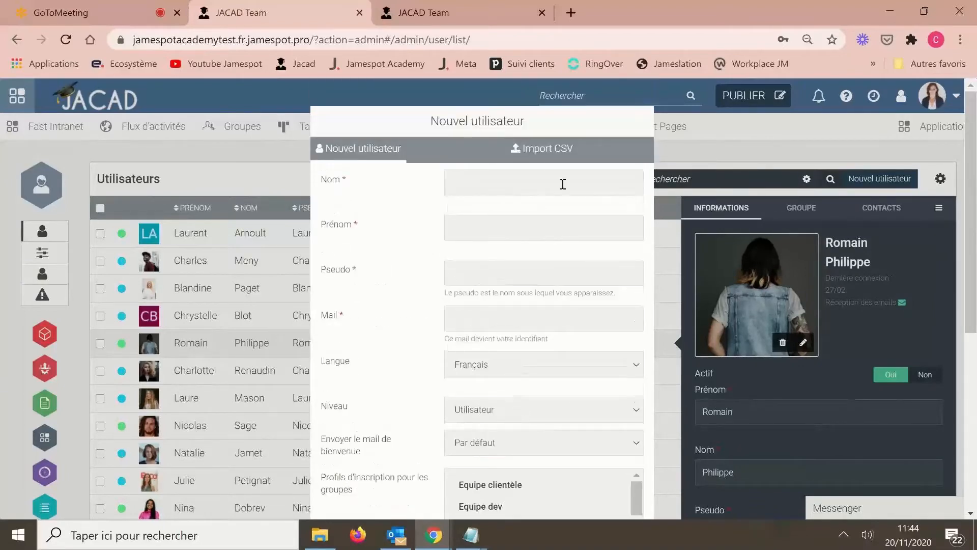
click(546, 158)
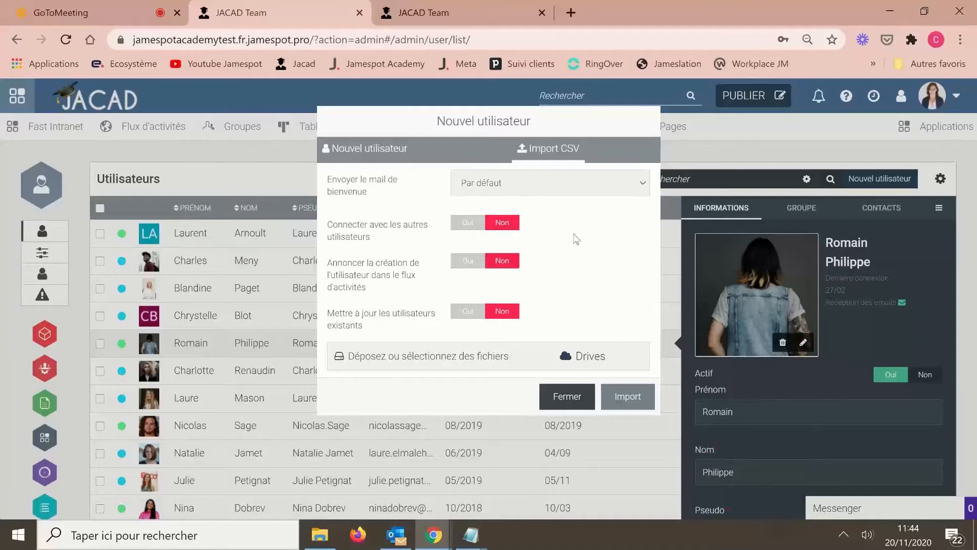
click(567, 396)
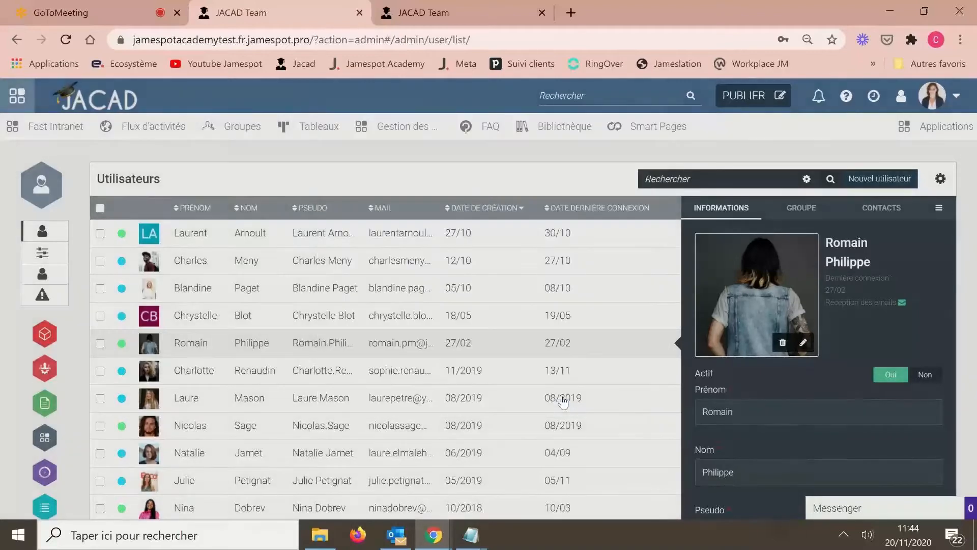
click(570, 12)
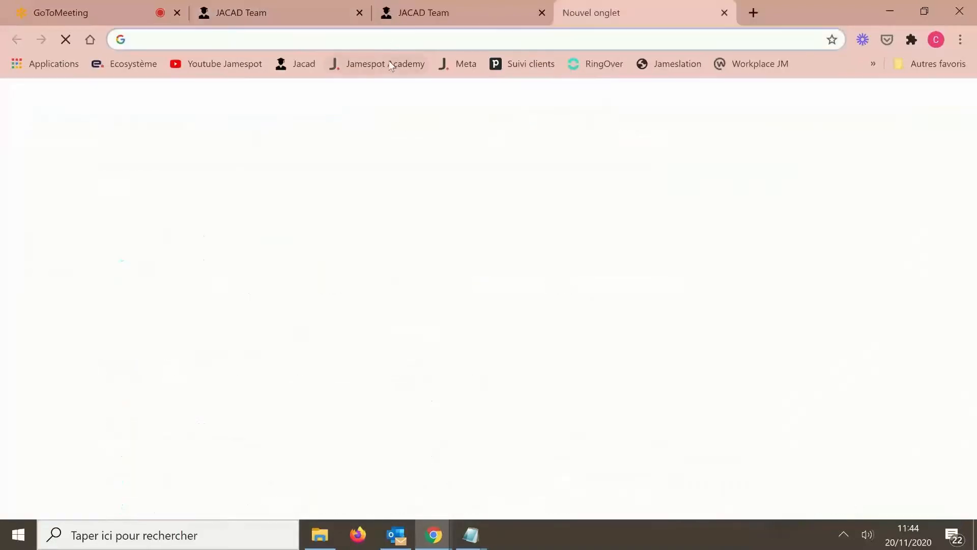
- Load the Jamespot Academy homepage in the new tab, then return to the JACAD admin tab
click(386, 64)
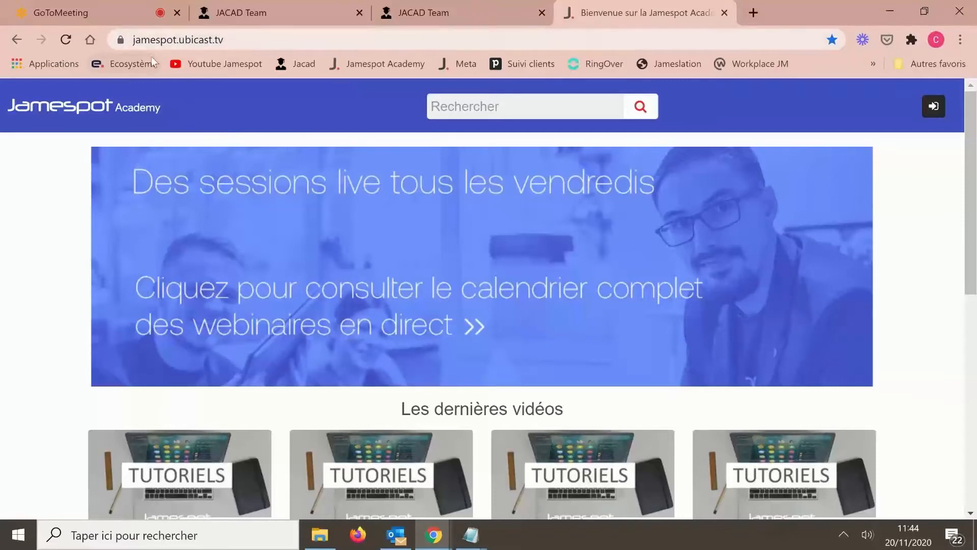
click(449, 3)
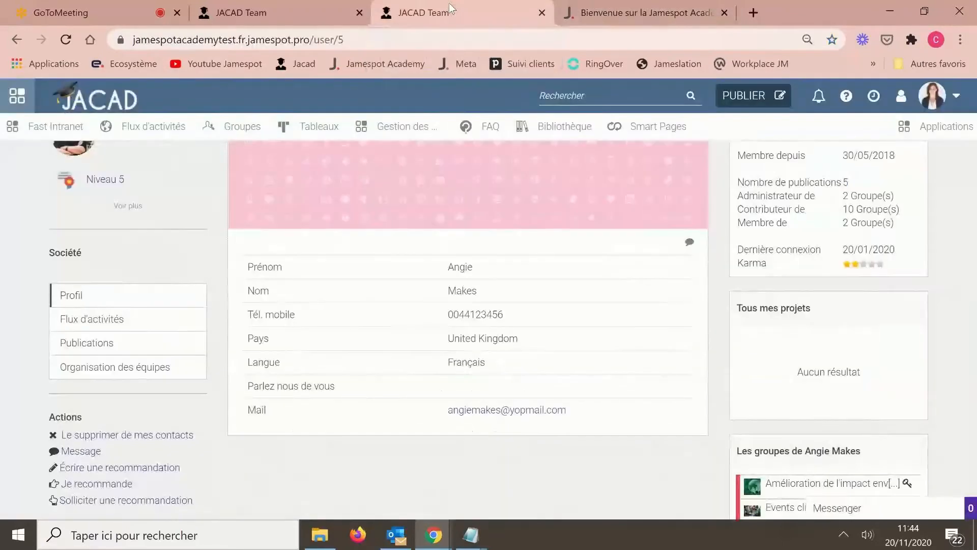
click(283, 13)
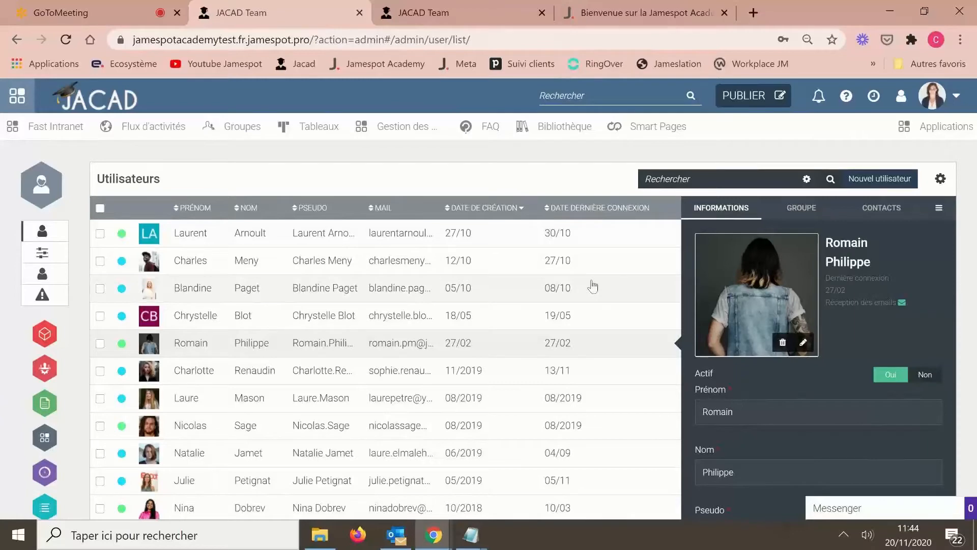
- Go to Plateforme administration for JACAD-Team and its Mode d'accès section
click(44, 335)
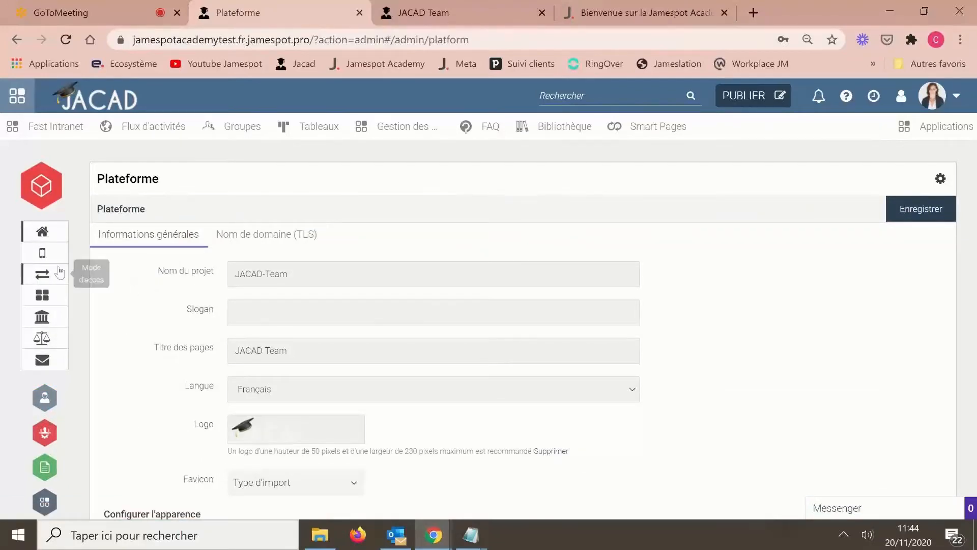
click(50, 278)
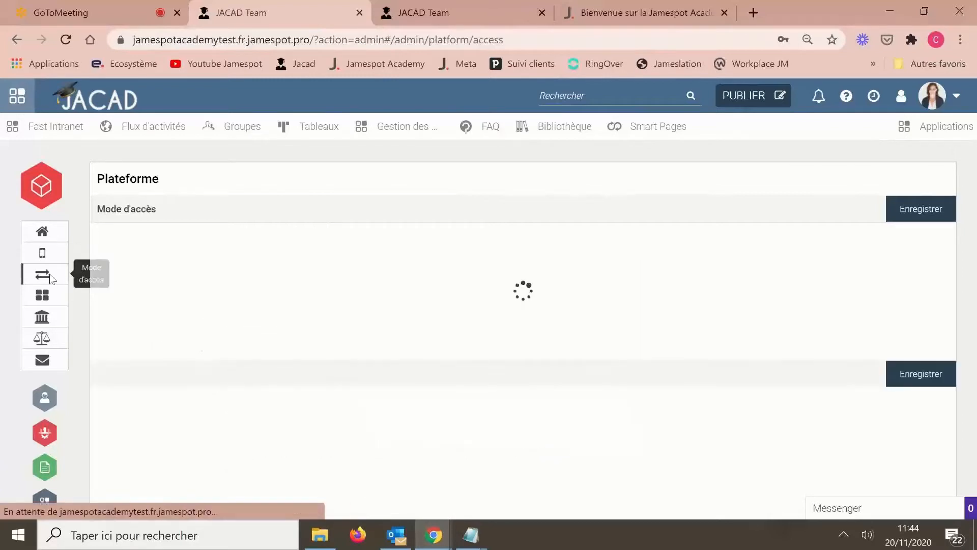
- Expand the Mode dropdown listing private, internal-invitation and external-registration access modes
click(546, 247)
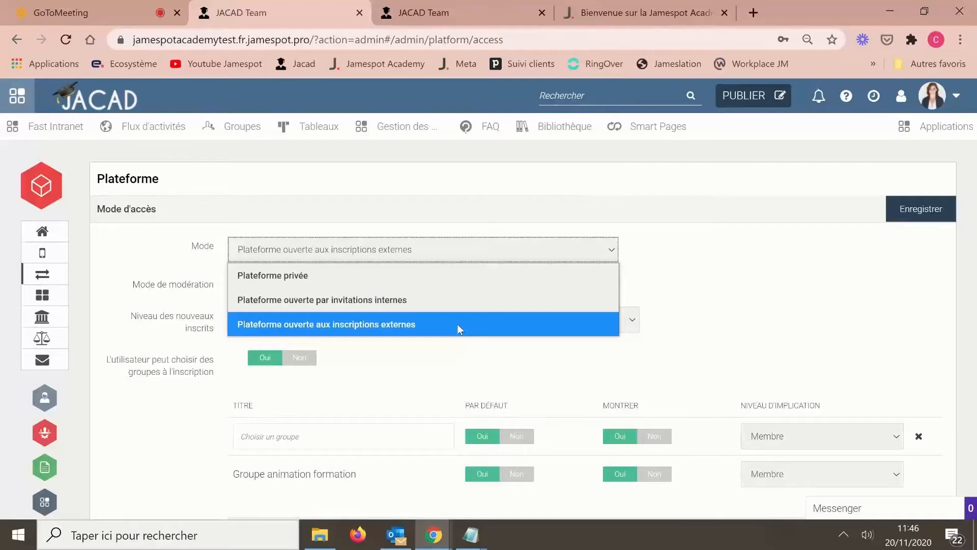
- Keep the access mode open to external registration and go to Courriels de la plateforme settings
click(741, 282)
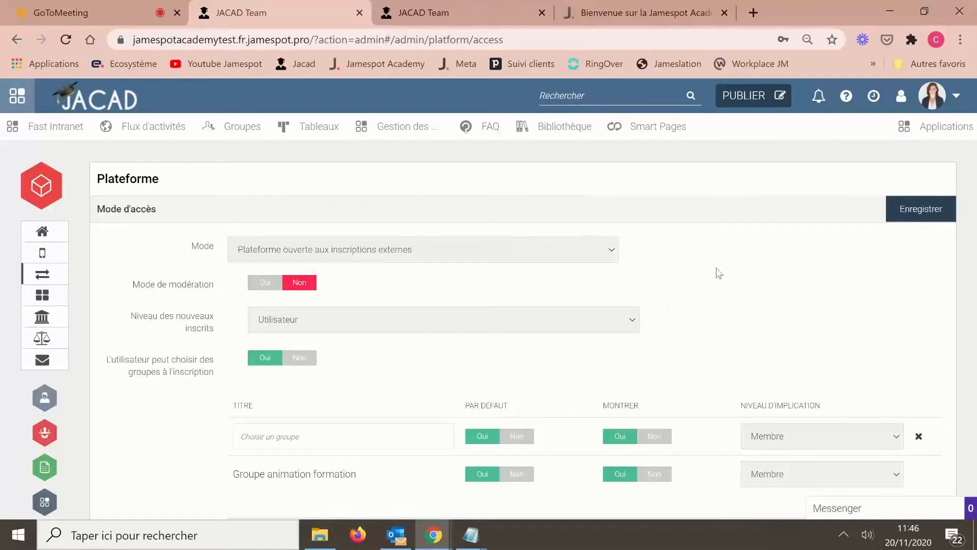
scroll(719, 274, down, 2)
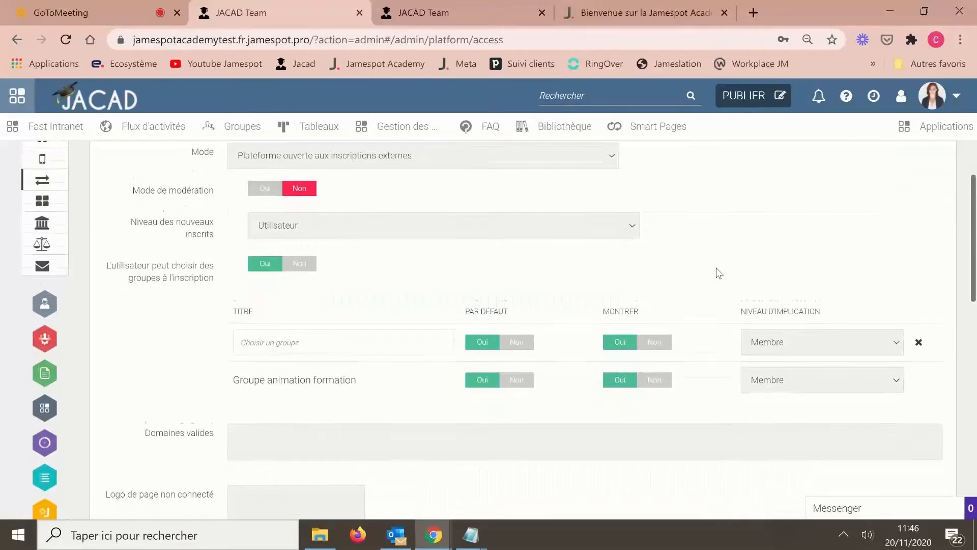
scroll(718, 273, down, 1)
scroll(718, 273, up, 2)
scroll(719, 273, up, 1)
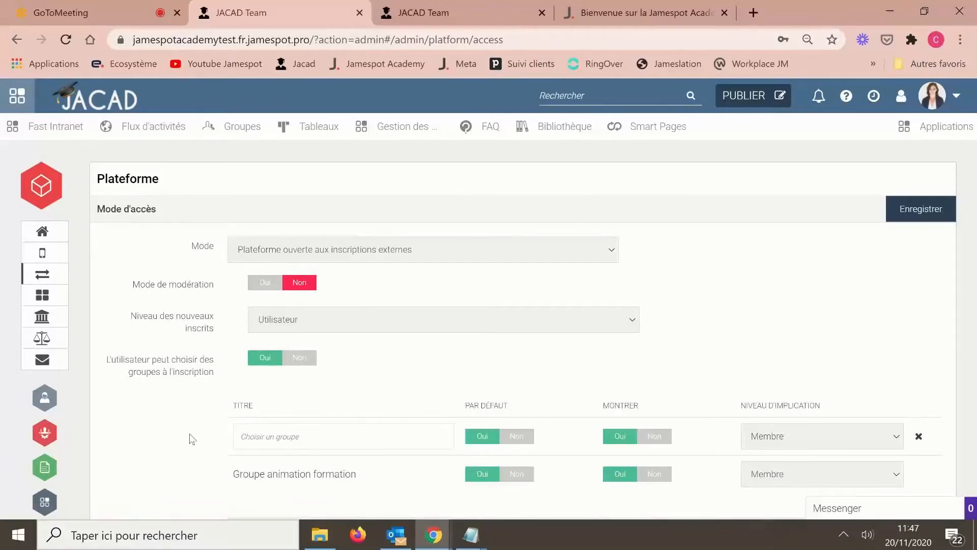
click(43, 361)
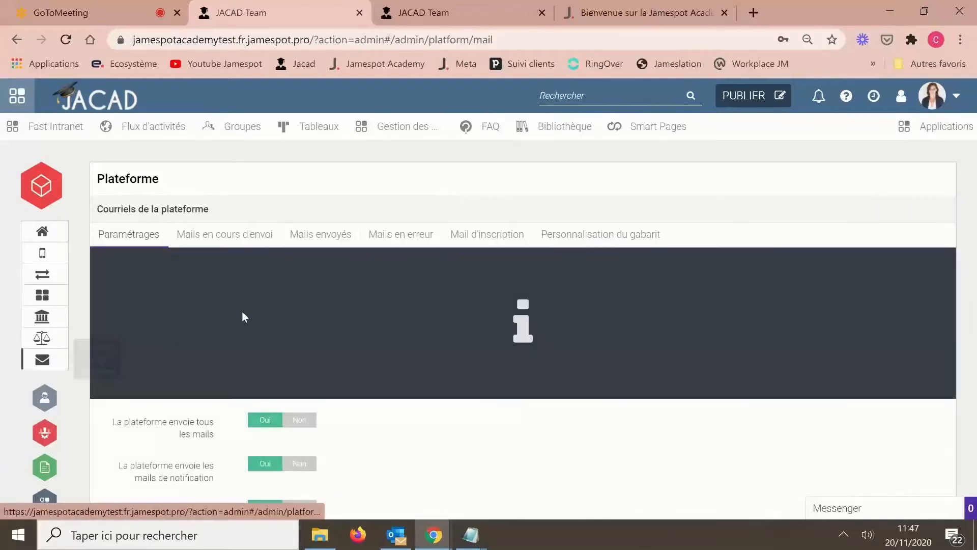
- Add a Mail d'inscription template titled 'Mail' and start editing its empty message body
click(488, 238)
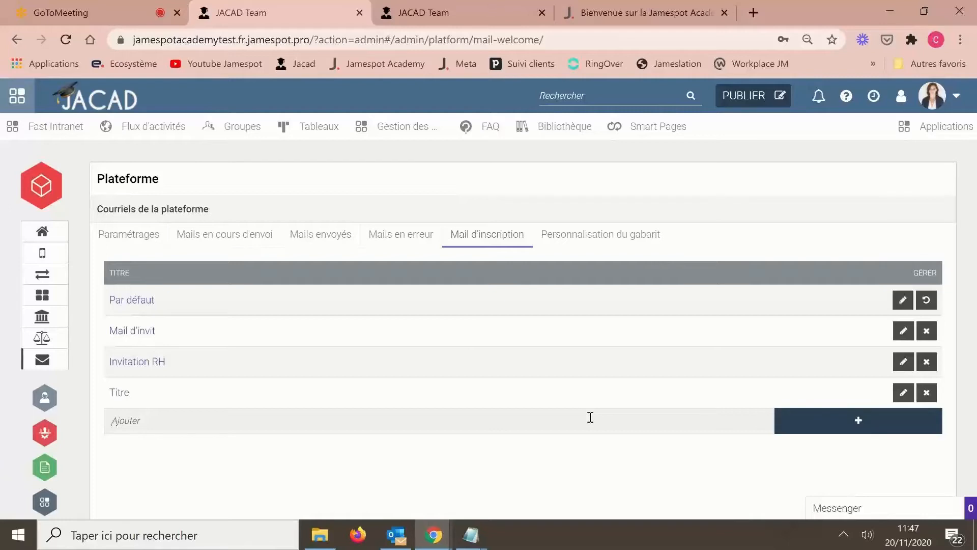
text(Mail)
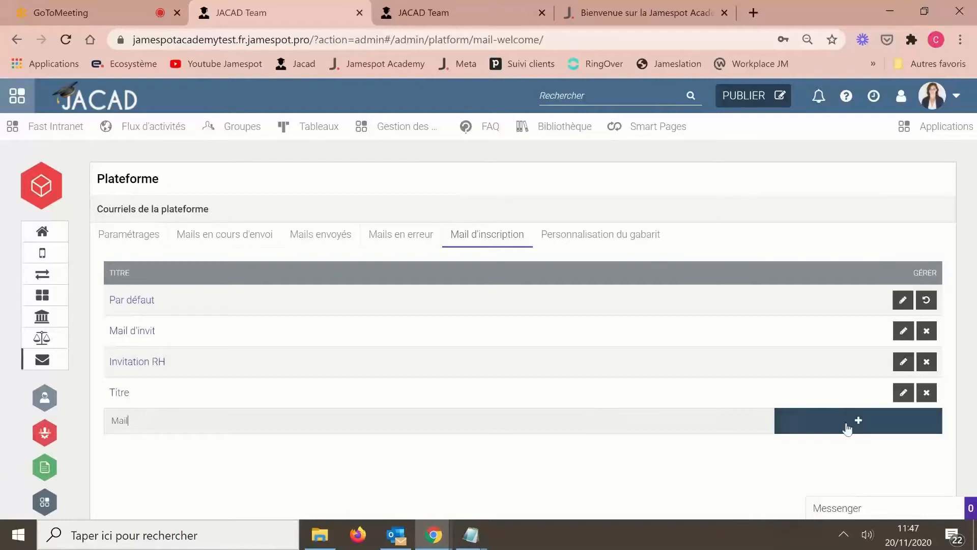
click(847, 425)
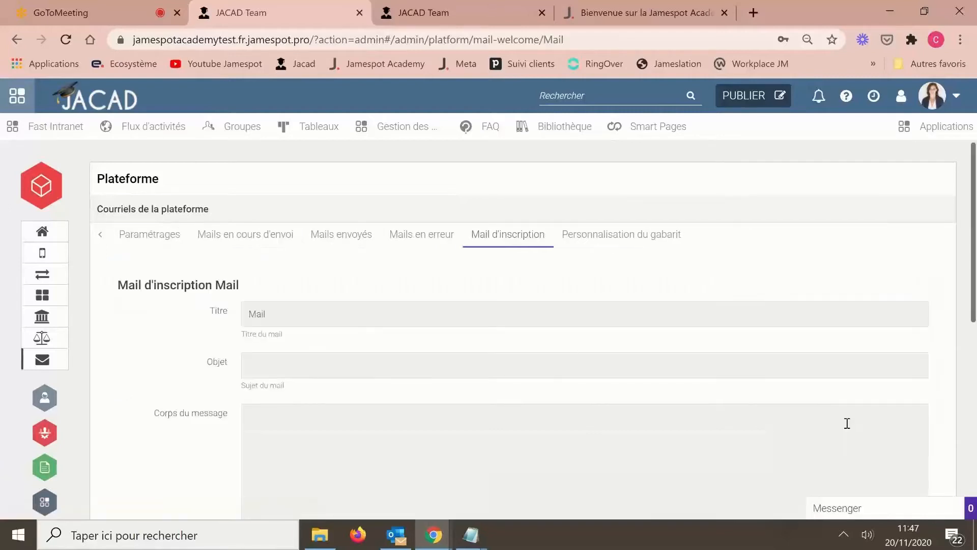
scroll(356, 367, down, 2)
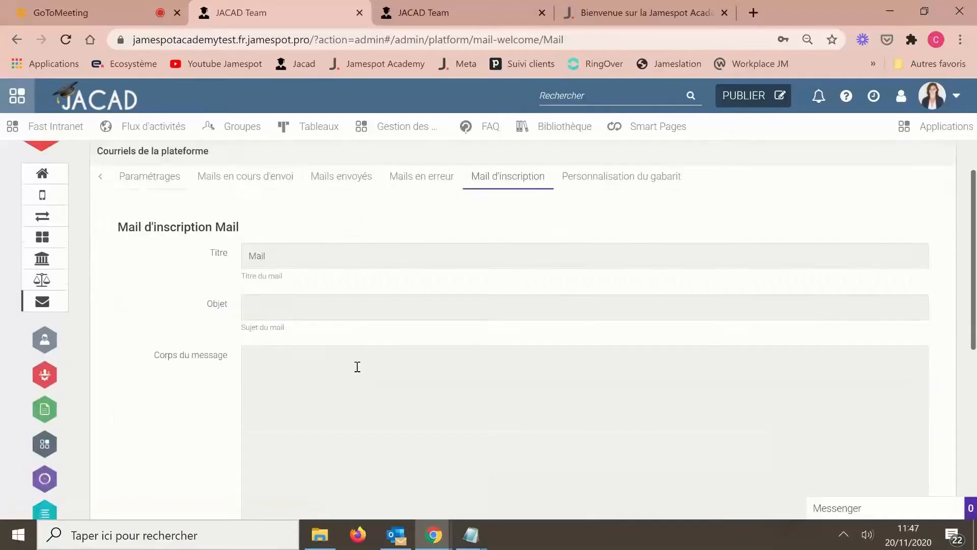
click(375, 364)
scroll(375, 363, up, 2)
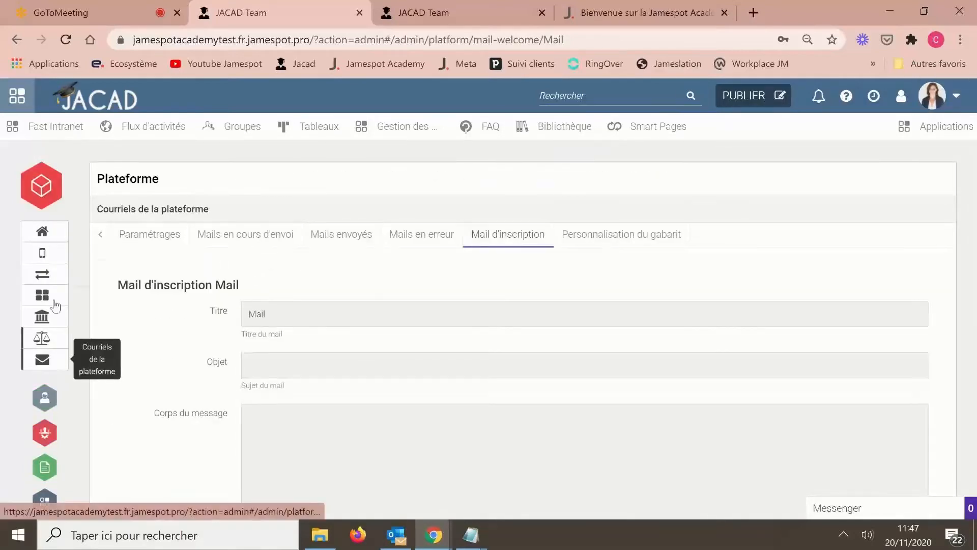
- Go back to the user list and open a blank new-user creation form
click(44, 399)
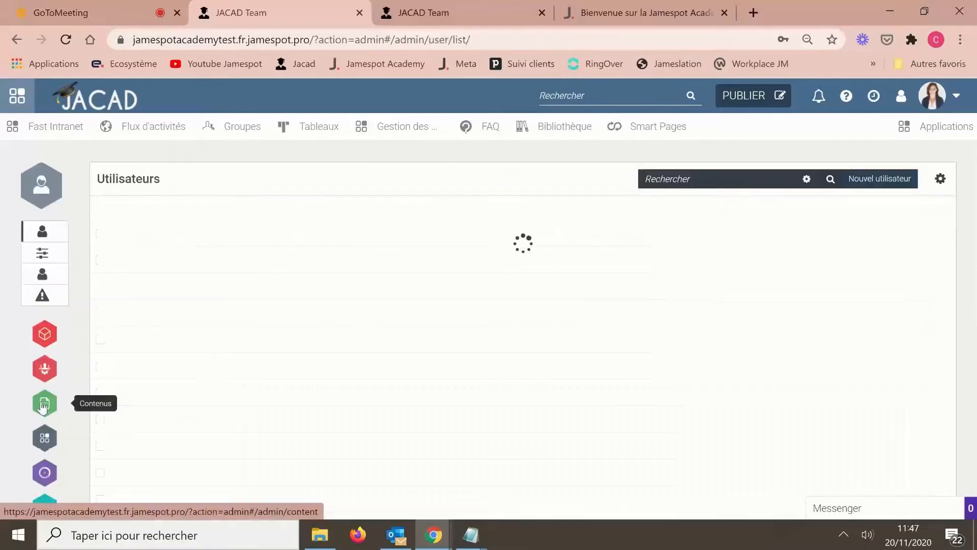
click(880, 179)
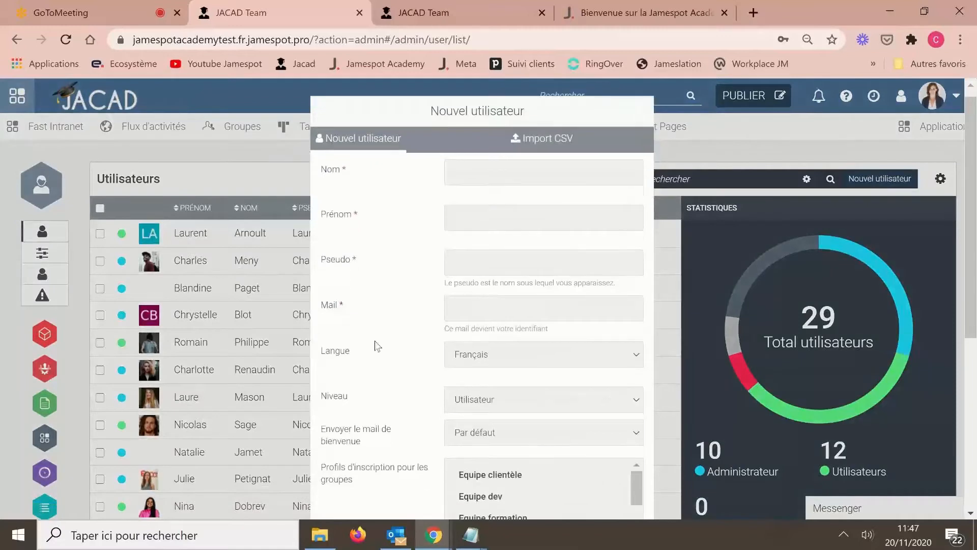
scroll(375, 341, down, 3)
scroll(375, 340, up, 2)
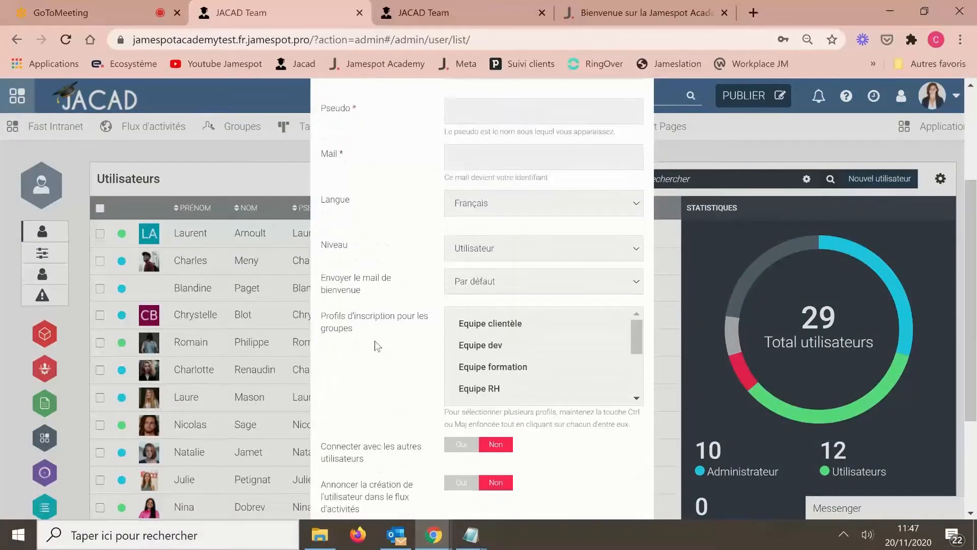
- Confirm Mail is a welcome e-mail option, close the form unchanged, and open Plateforme settings
click(494, 281)
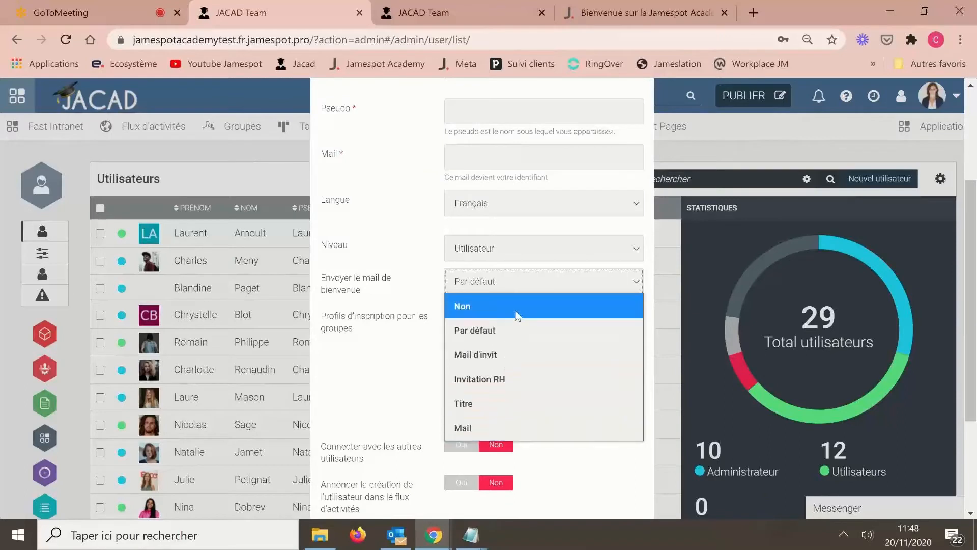
click(382, 402)
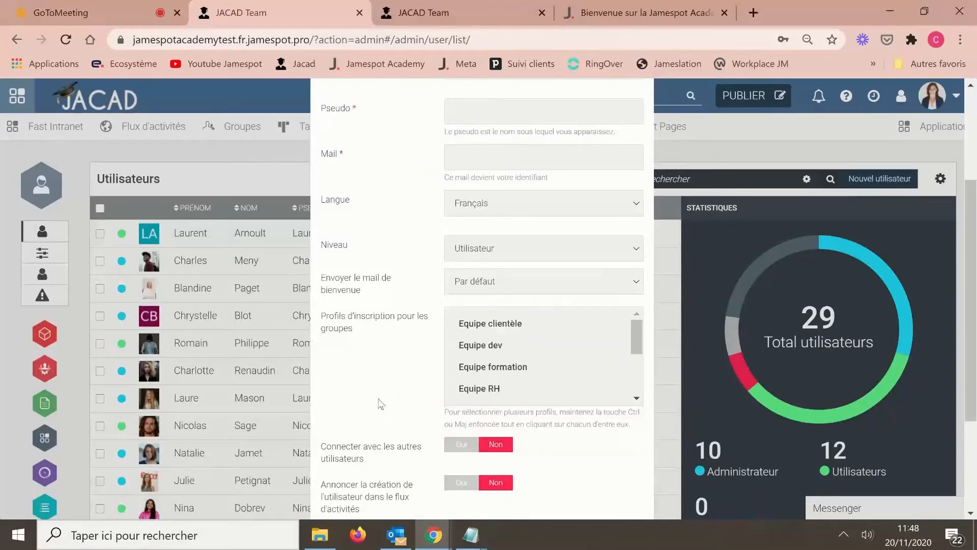
click(690, 160)
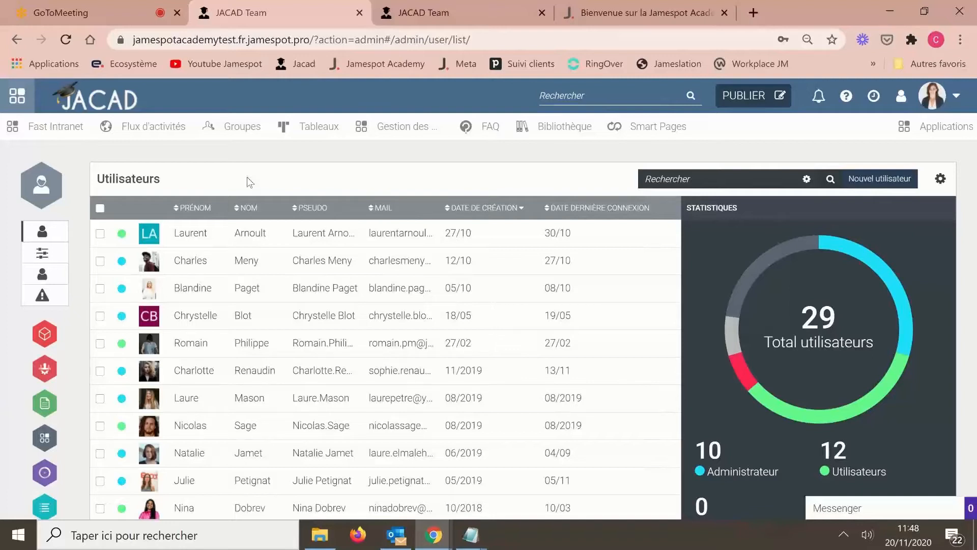
click(51, 342)
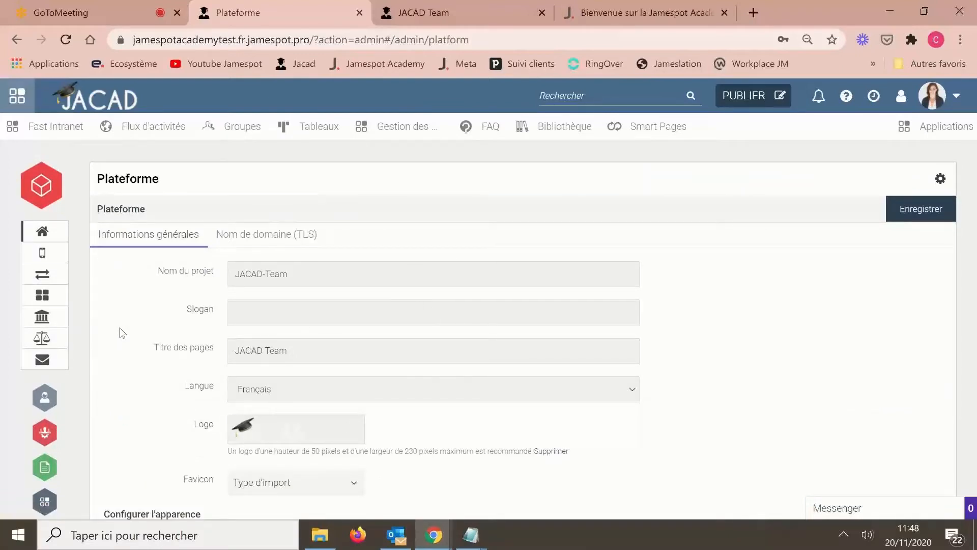
- Open the Groupes admin list of 37 groups, then switch to the member-profile tab
click(45, 434)
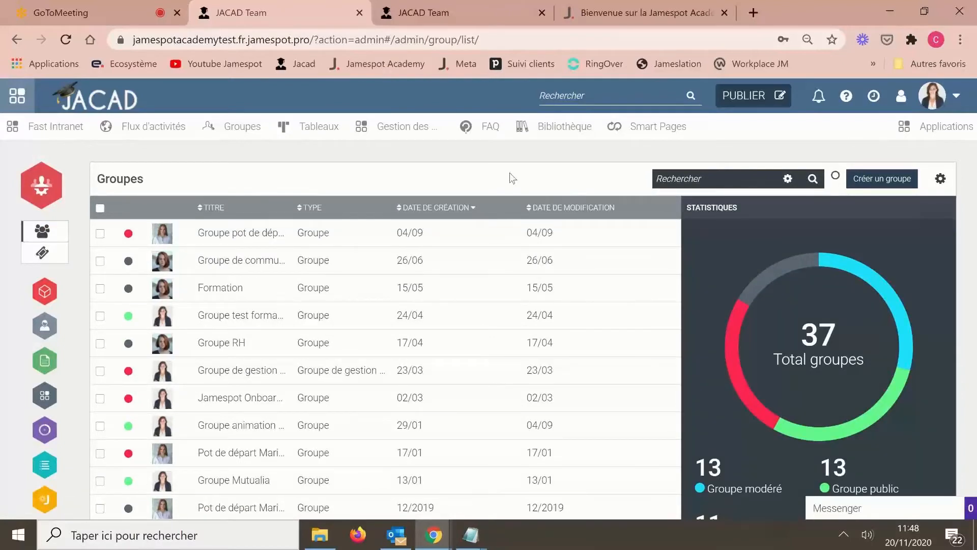
click(458, 14)
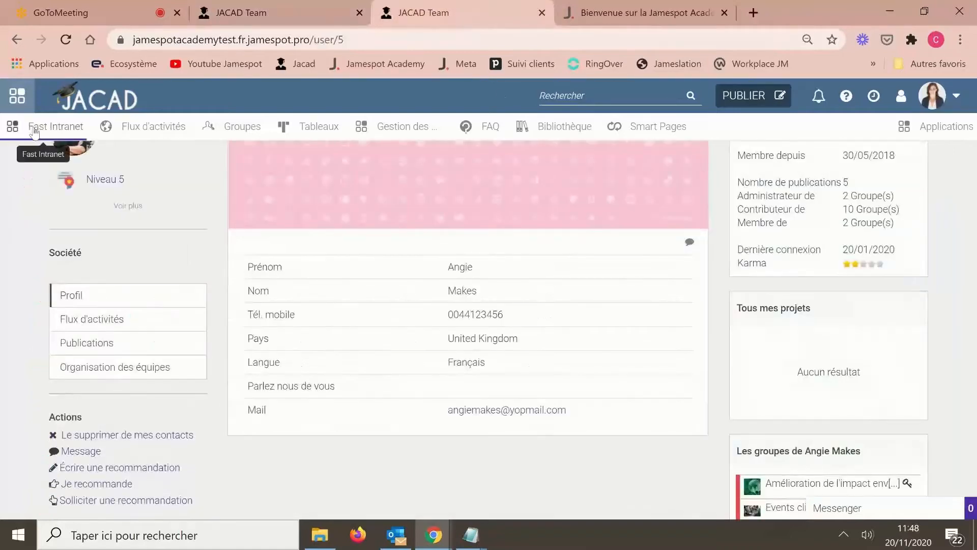
- Open Flux d'activités and scroll through Mes groupes by category and the latest posts
click(133, 127)
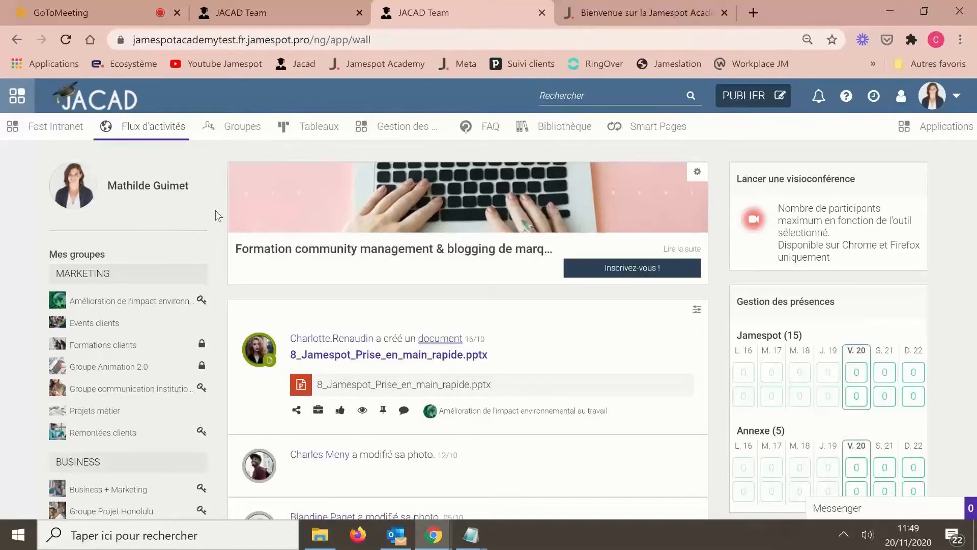
scroll(213, 267, down, 2)
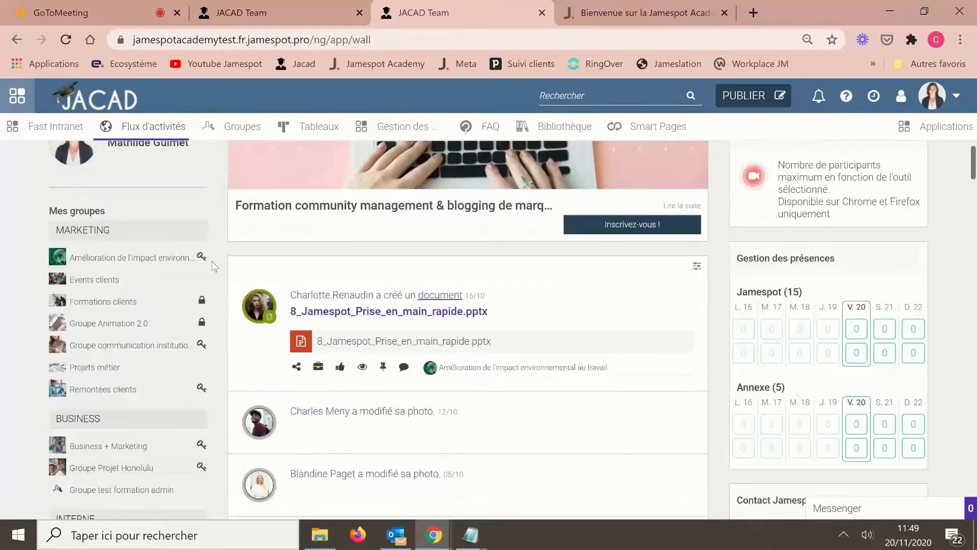
scroll(213, 267, up, 2)
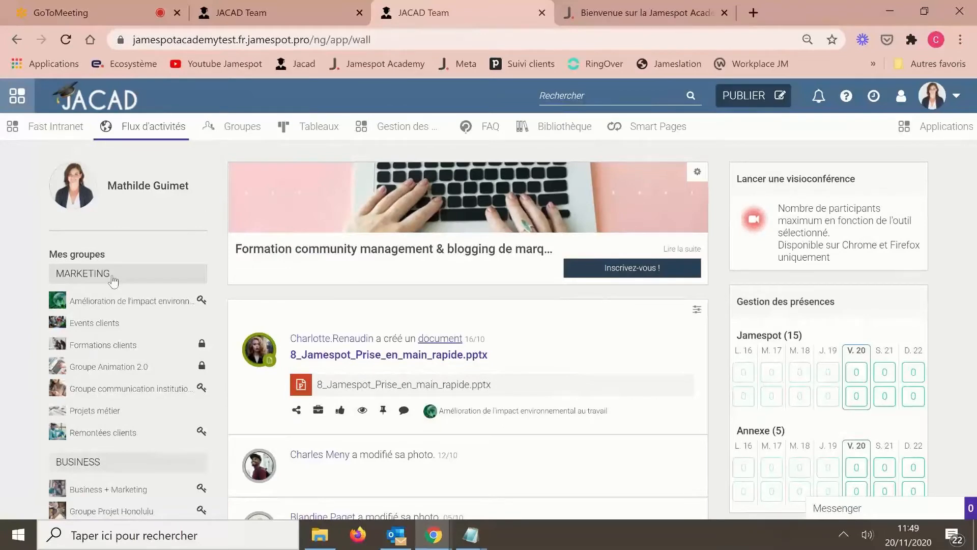
scroll(113, 281, down, 4)
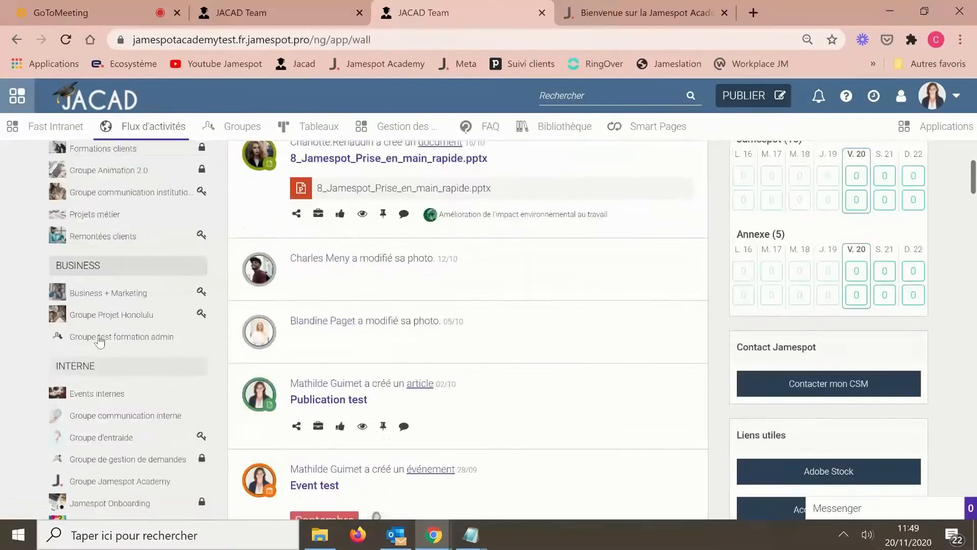
scroll(100, 342, down, 5)
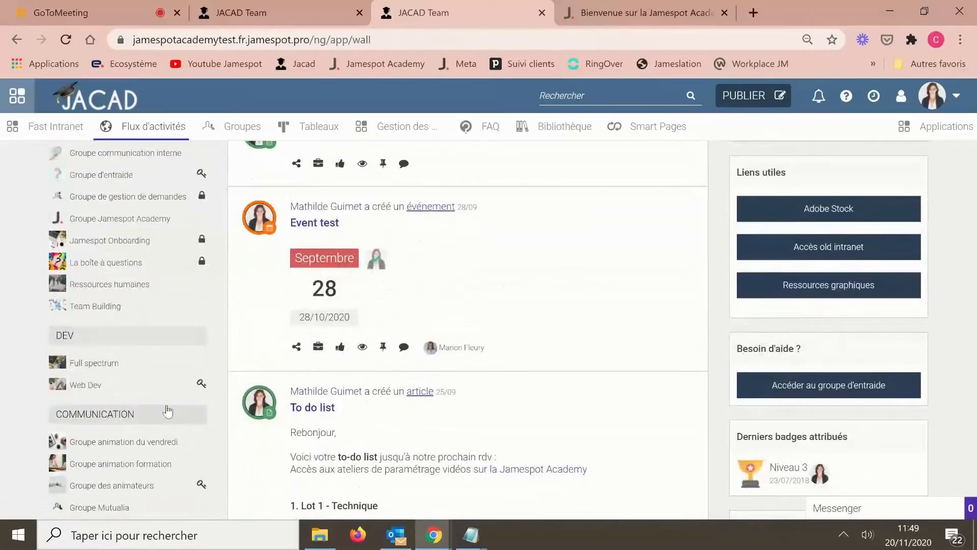
scroll(168, 411, up, 9)
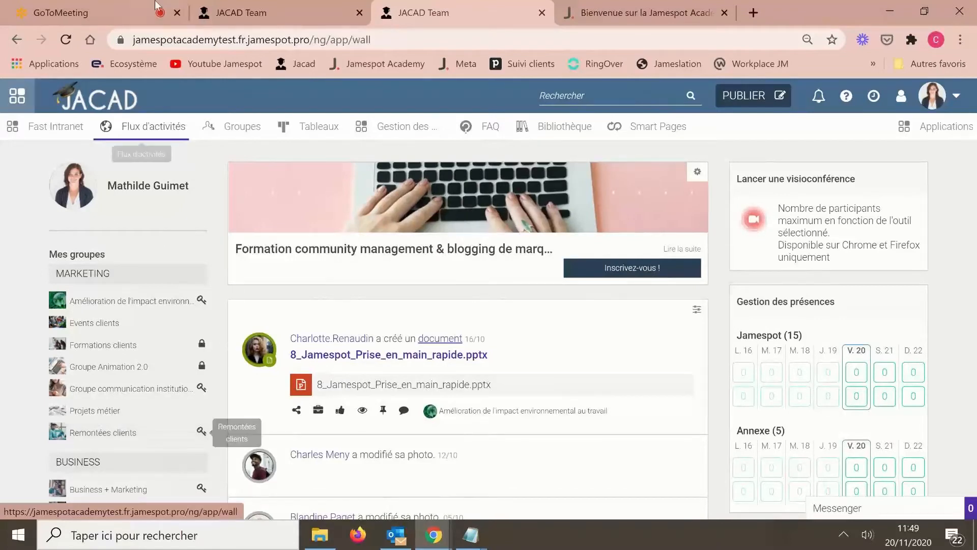
- In the admin tab's group category manager, create a new category named TEST
click(262, 14)
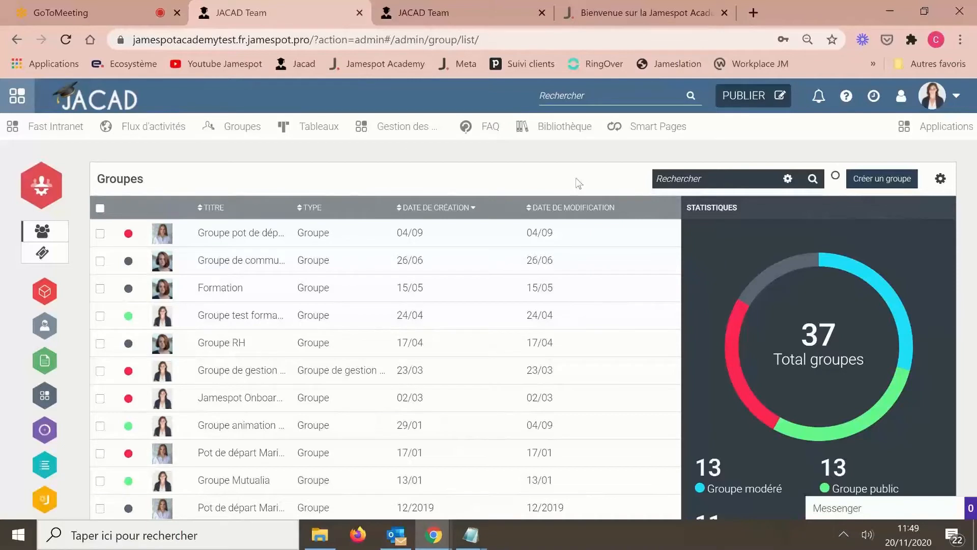
click(38, 259)
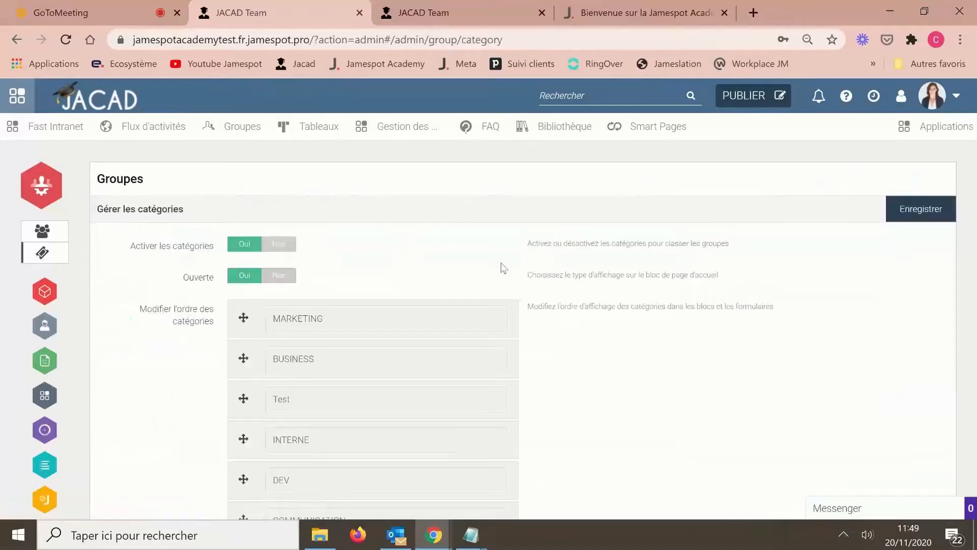
scroll(501, 268, down, 2)
scroll(501, 268, down, 1)
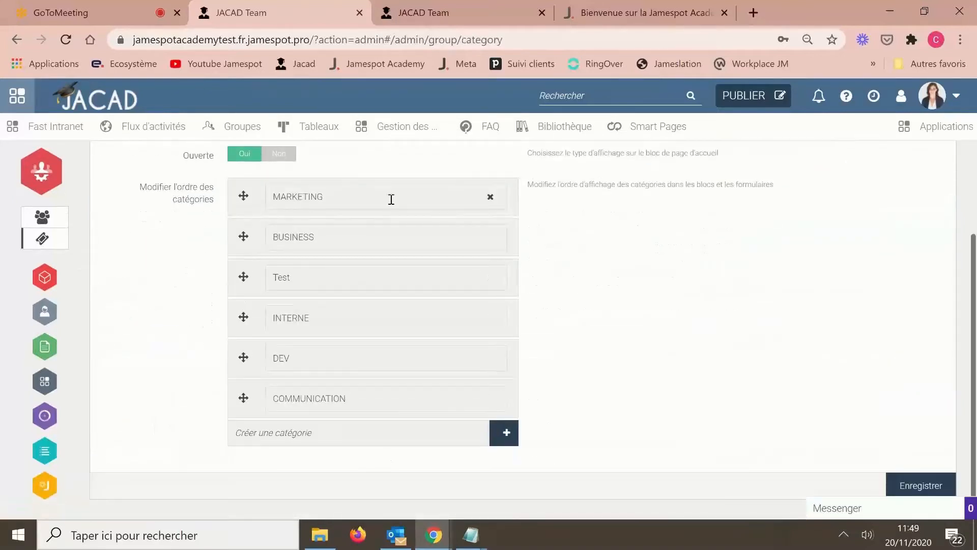
click(303, 436)
text(TEST)
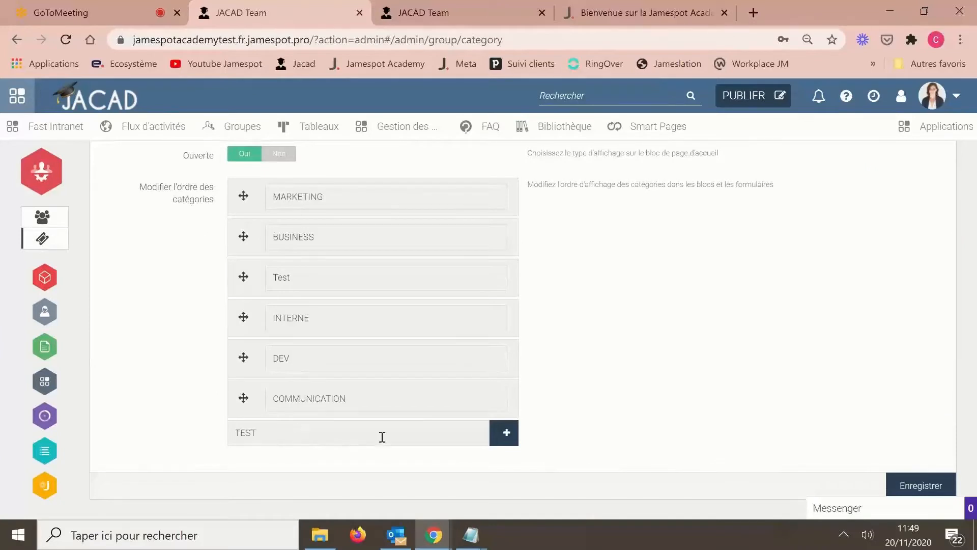
click(506, 435)
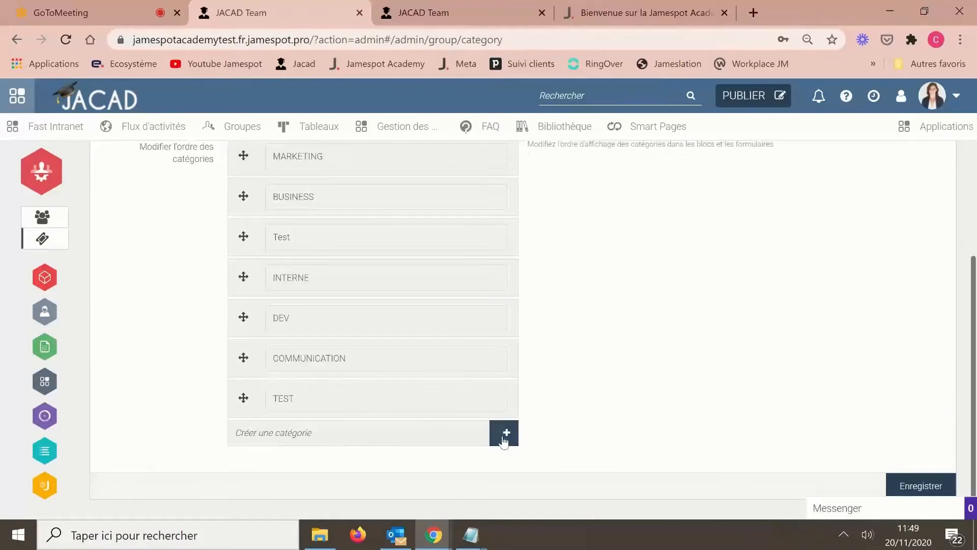
- Review the updated category list in the platform's browser window
scroll(690, 360, up, 3)
scroll(691, 360, down, 2)
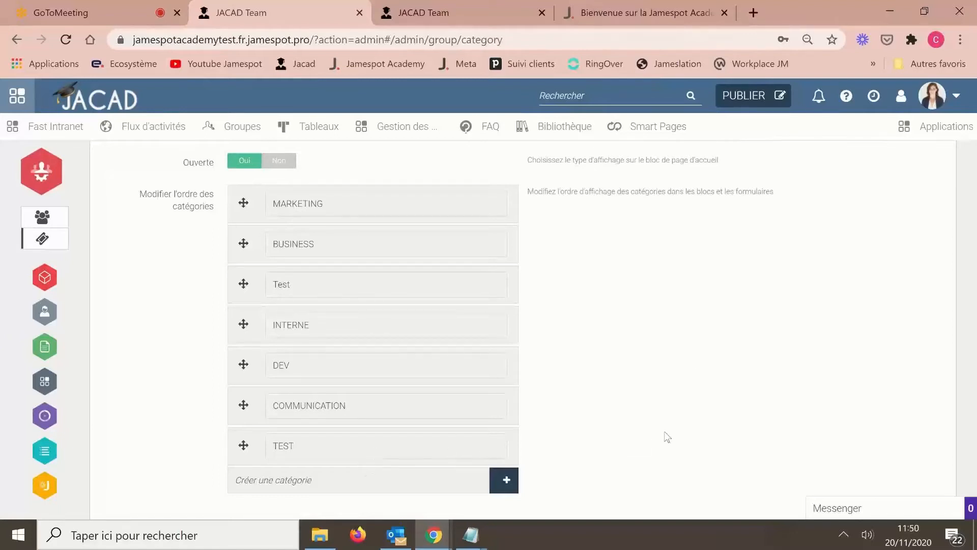
scroll(665, 432, up, 3)
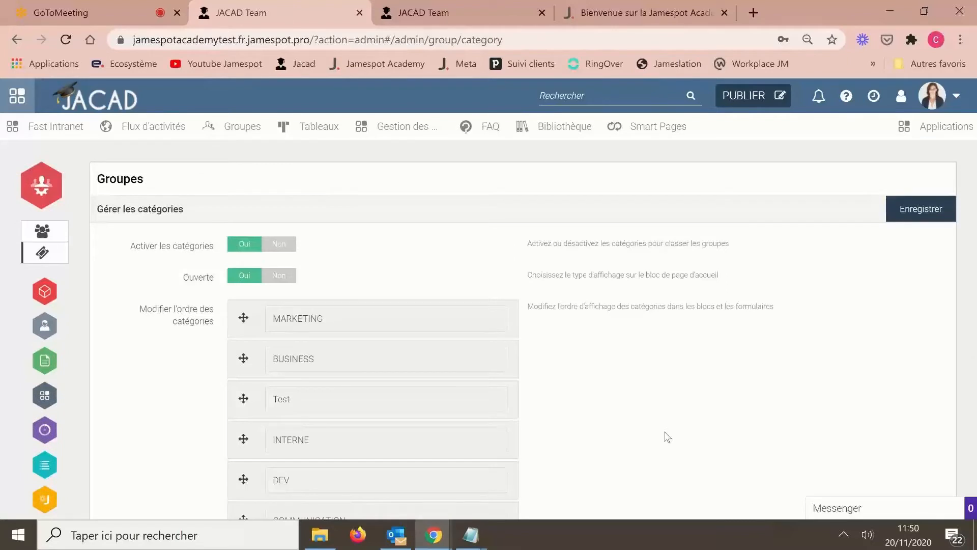
scroll(664, 432, down, 2)
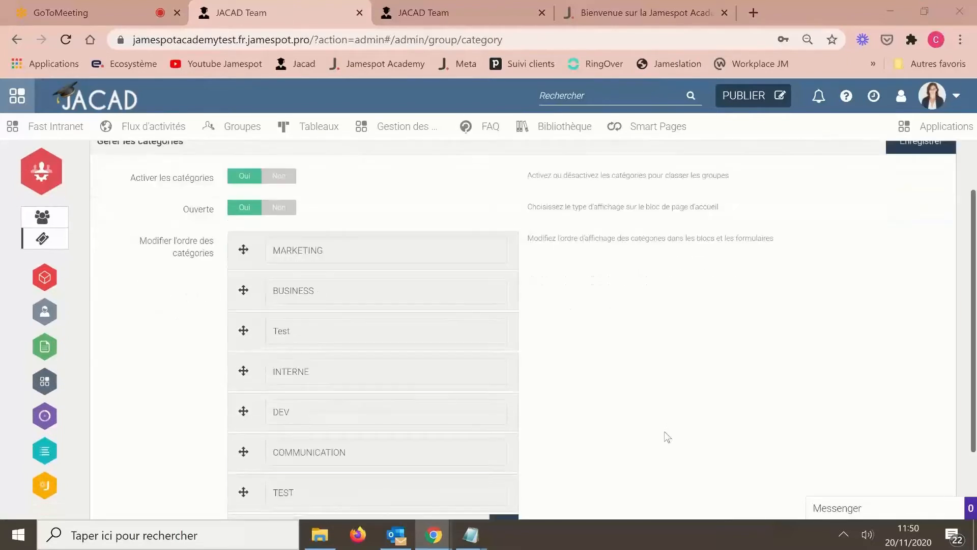
key(super+Tab)
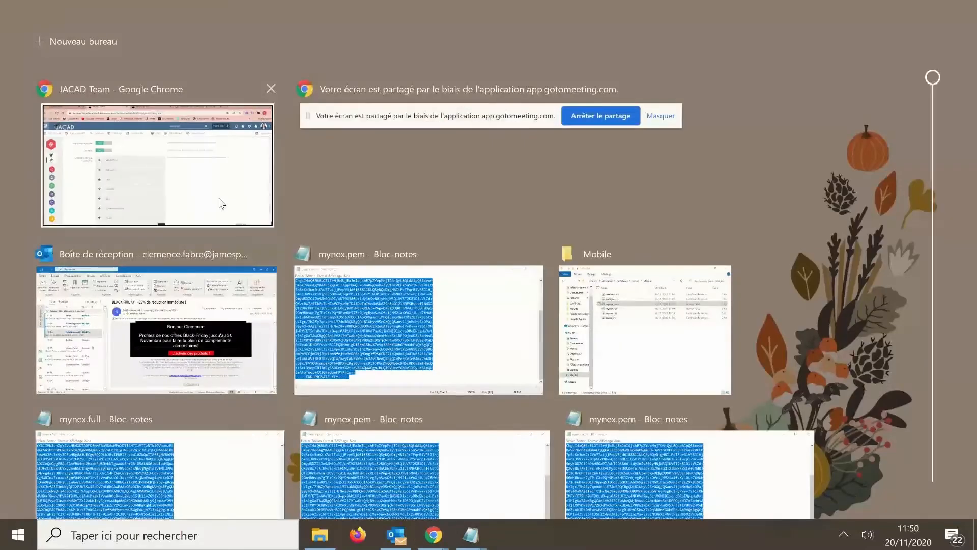
click(219, 197)
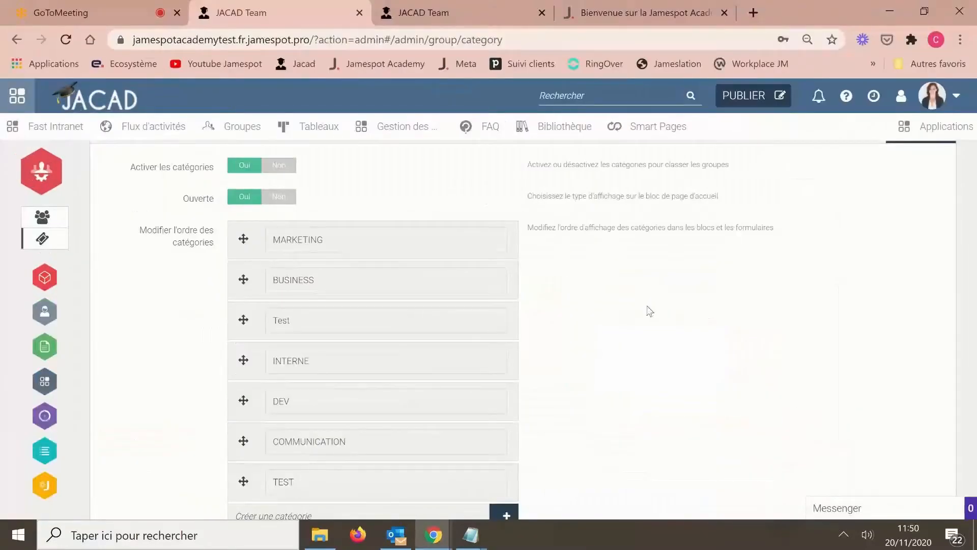
scroll(650, 311, up, 2)
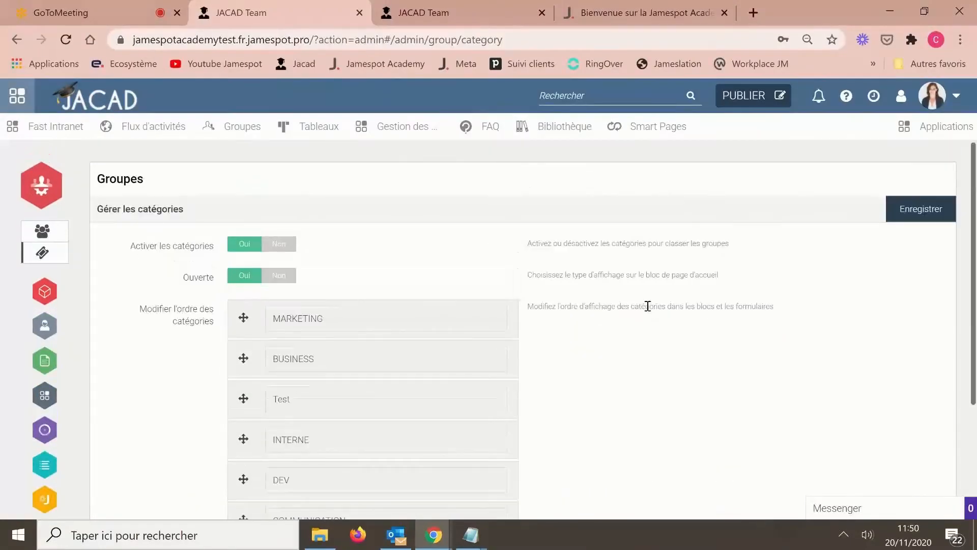
scroll(650, 311, down, 3)
scroll(650, 311, up, 2)
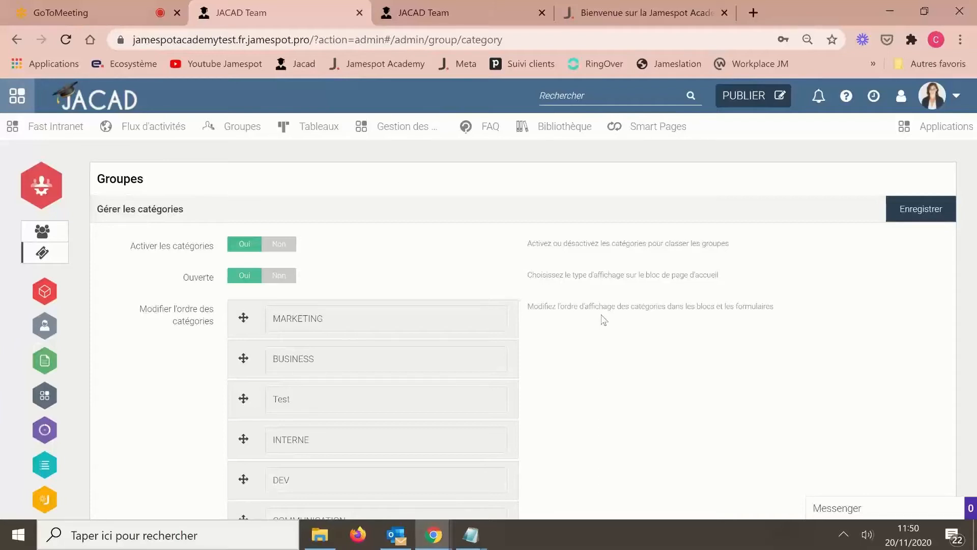
- Open Plateforme settings and review the colour options and the 'Bienvenue sur Jacad !' welcome article
click(43, 297)
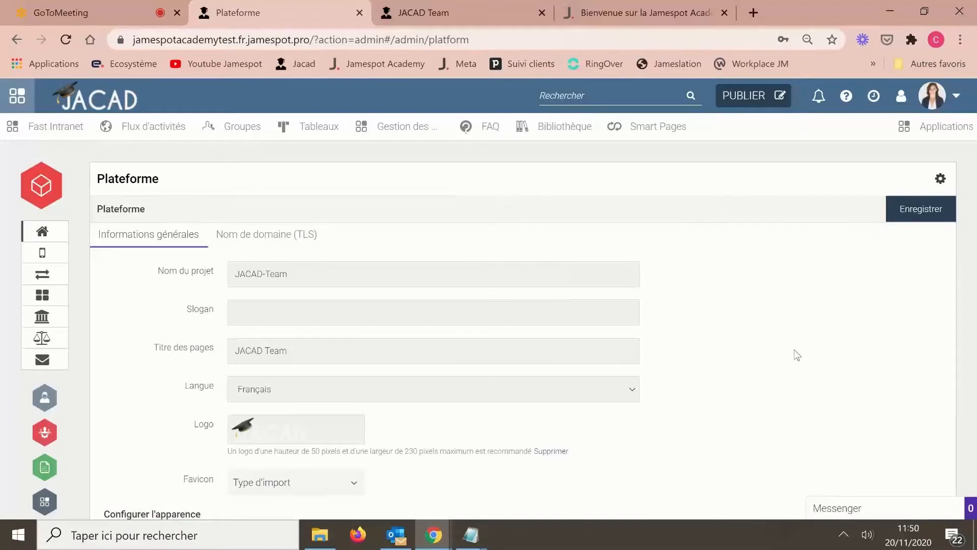
scroll(797, 355, down, 1)
scroll(798, 356, up, 1)
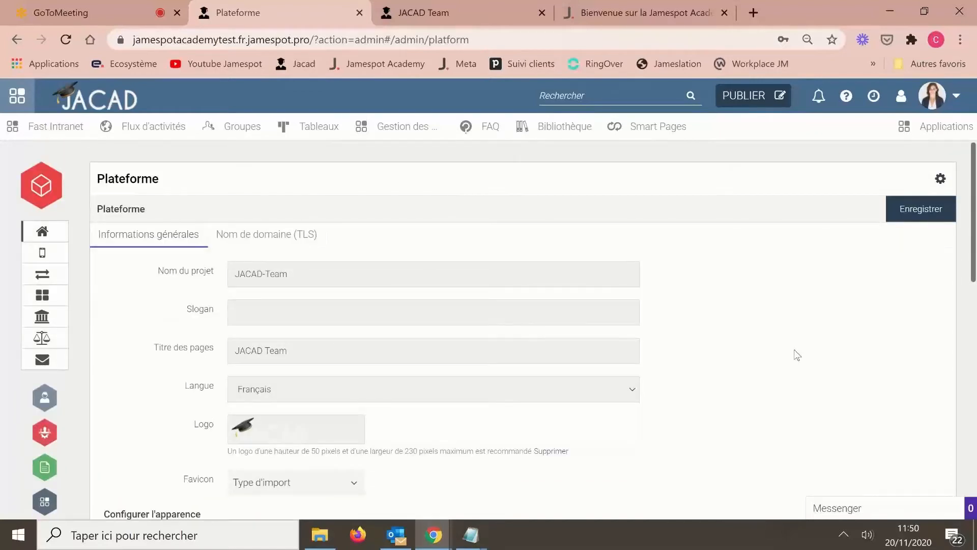
scroll(798, 355, down, 10)
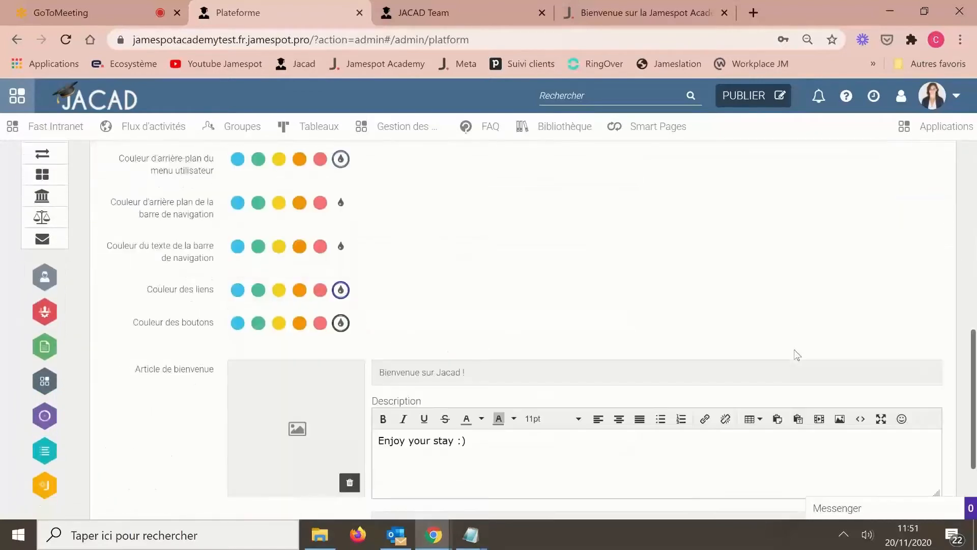
scroll(797, 355, down, 3)
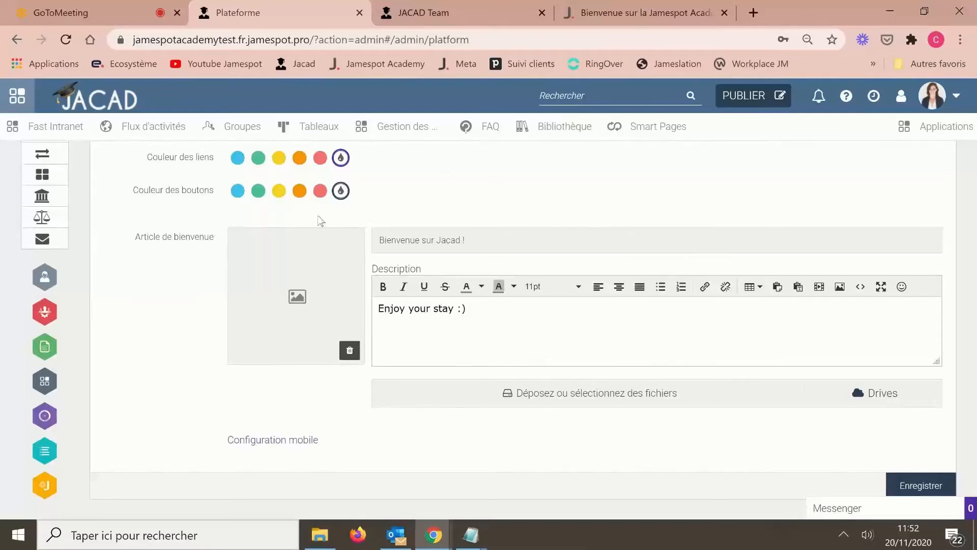
- Return to Flux d'activités and scroll the wall, ending at the highlighted training article
click(153, 135)
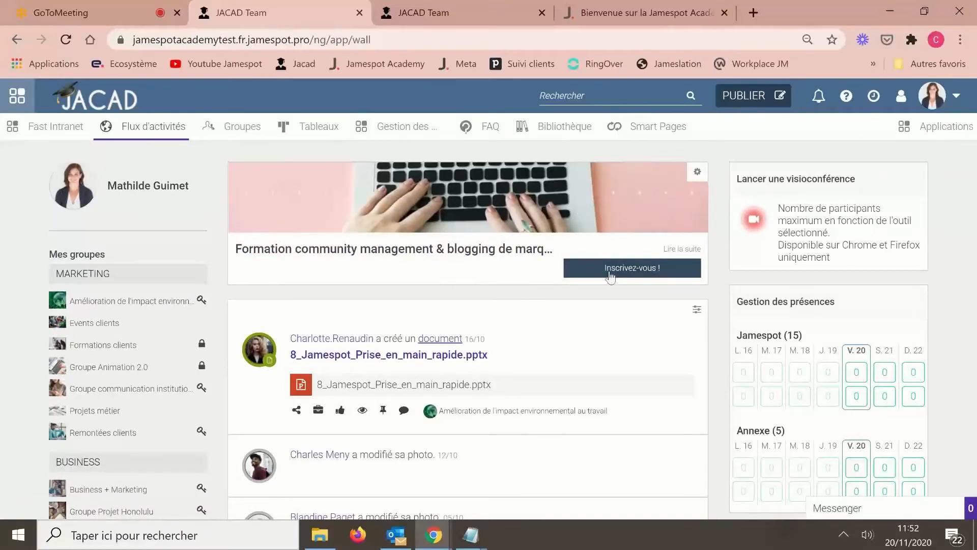
scroll(594, 398, down, 4)
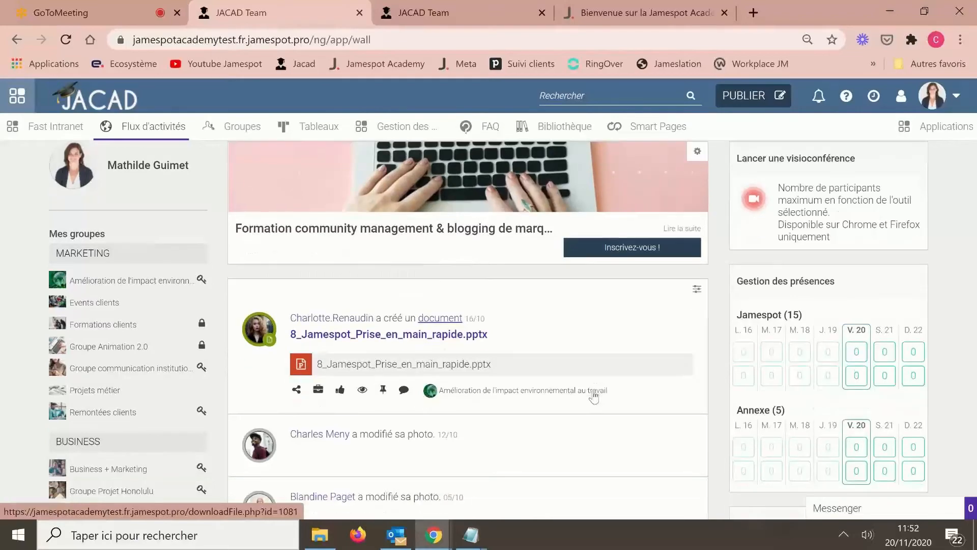
scroll(594, 398, down, 3)
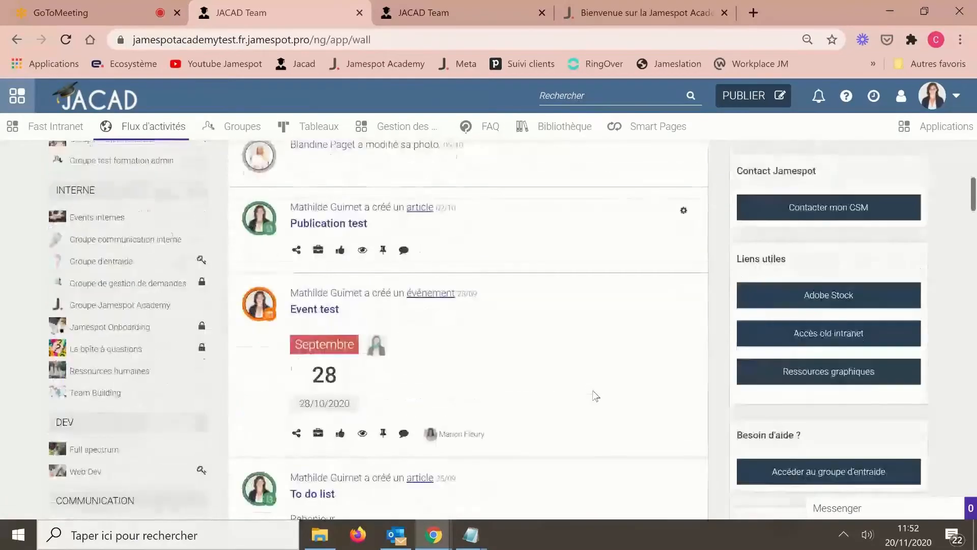
scroll(595, 396, up, 3)
scroll(596, 396, down, 6)
scroll(594, 396, up, 10)
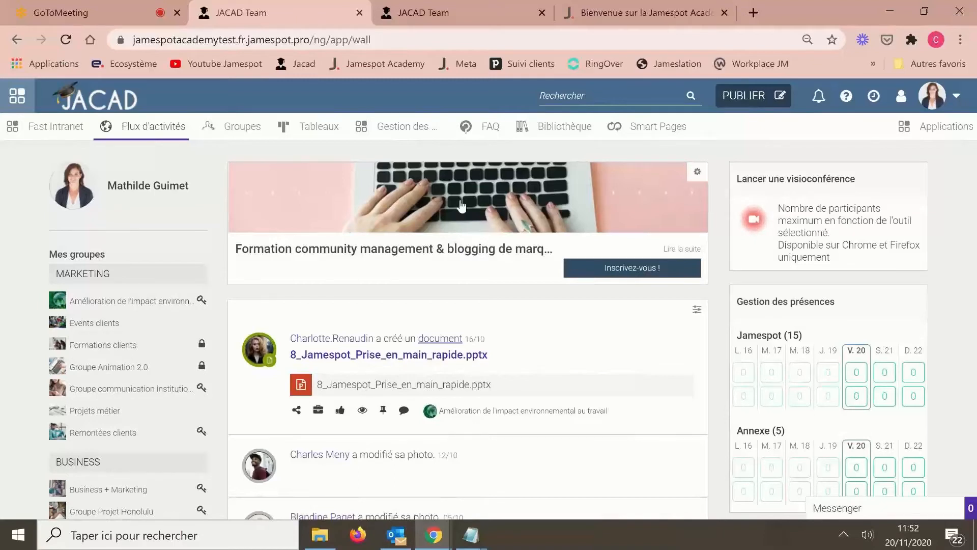
click(17, 43)
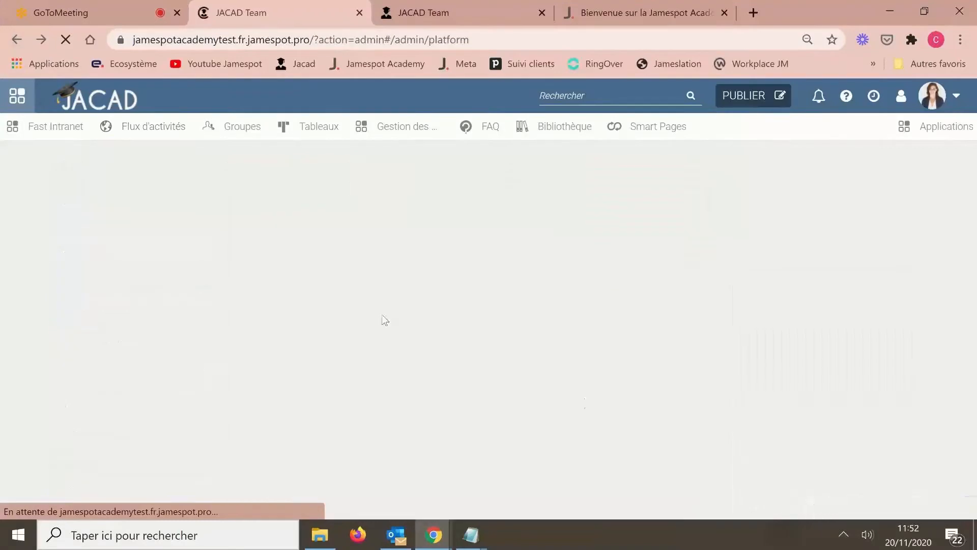
scroll(587, 404, down, 15)
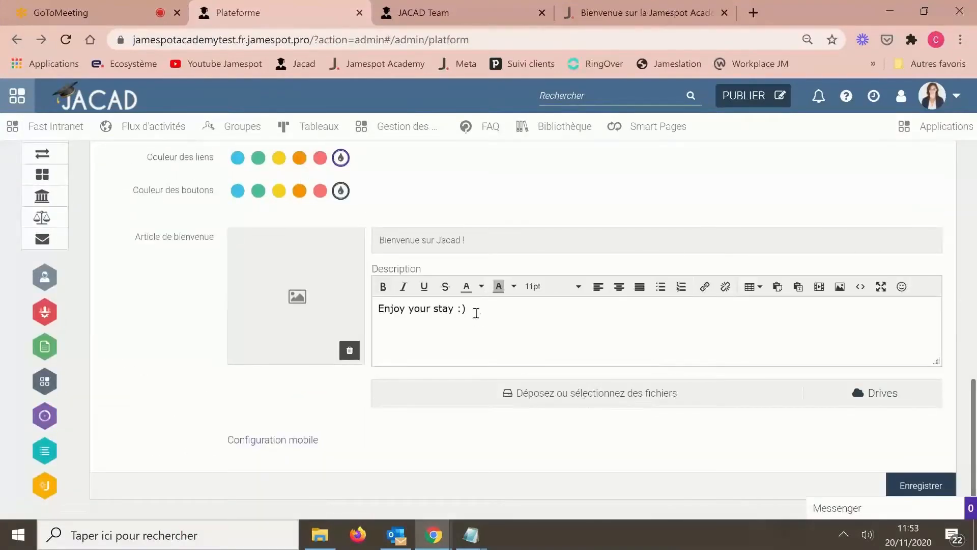
drag(476, 312, 343, 299)
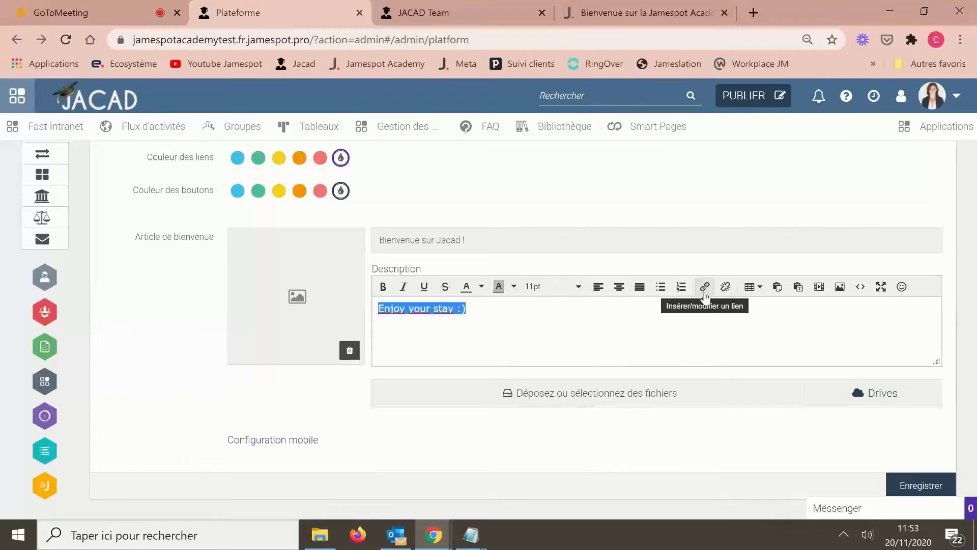
click(166, 343)
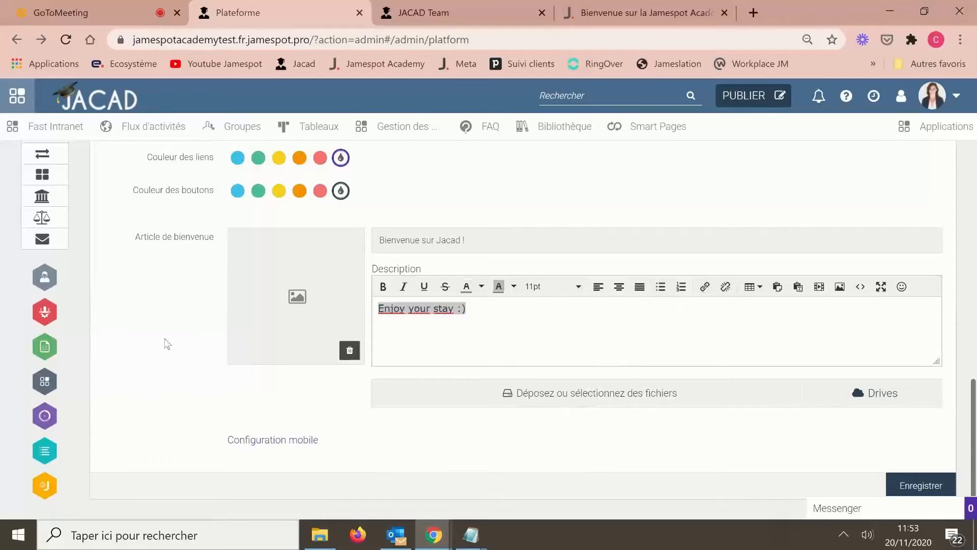
scroll(168, 345, up, 1)
scroll(166, 343, up, 10)
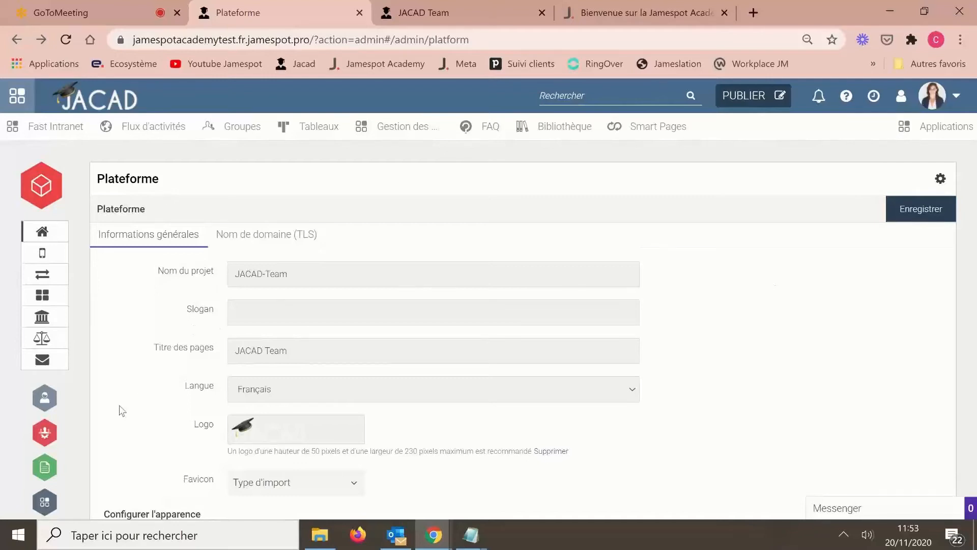
scroll(122, 411, down, 3)
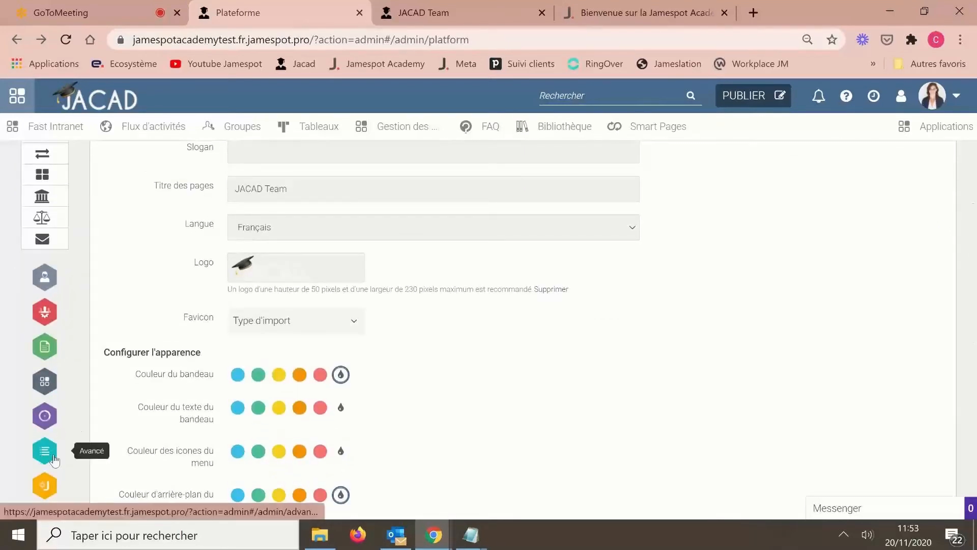
- In Avancé > Groupes, keep minimum creation role Utilisateurs and notifications Toutes les publications
click(52, 451)
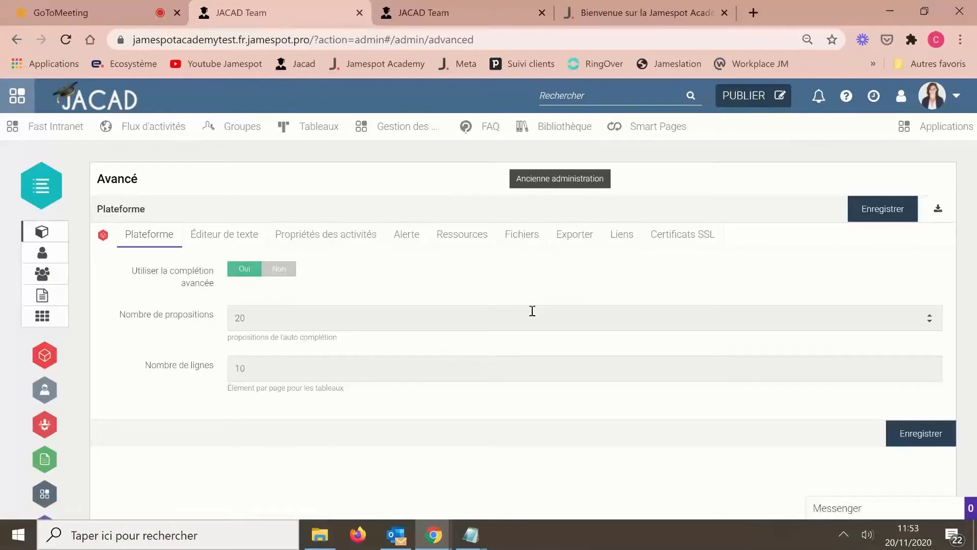
click(49, 280)
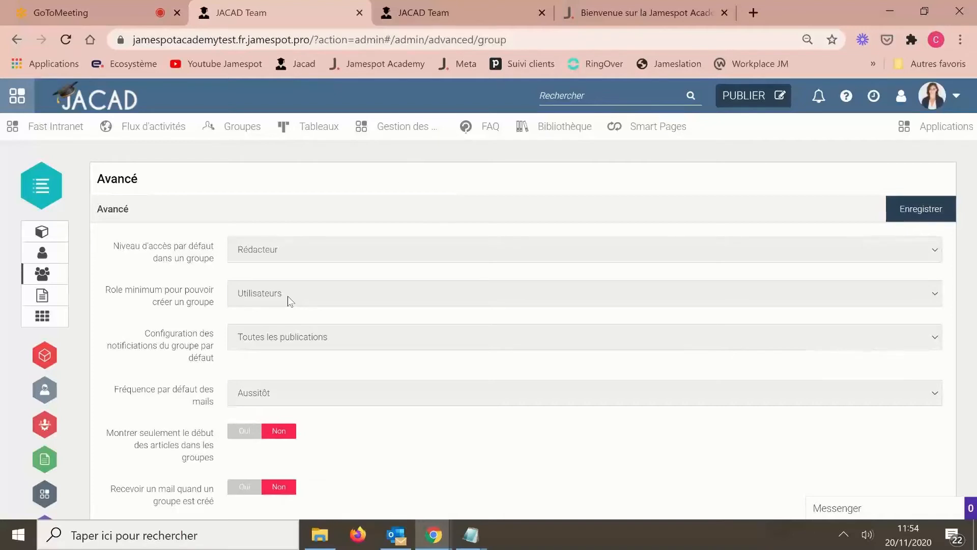
click(288, 295)
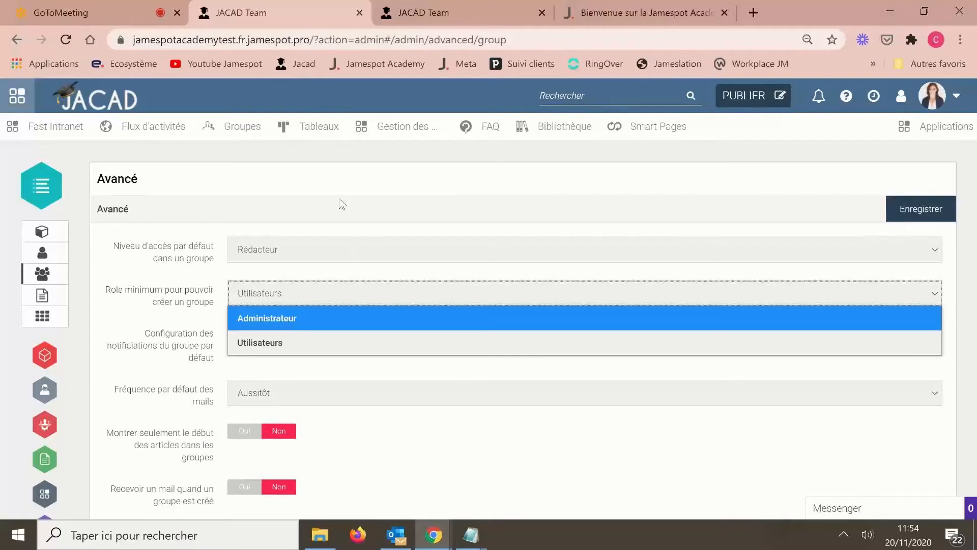
click(187, 296)
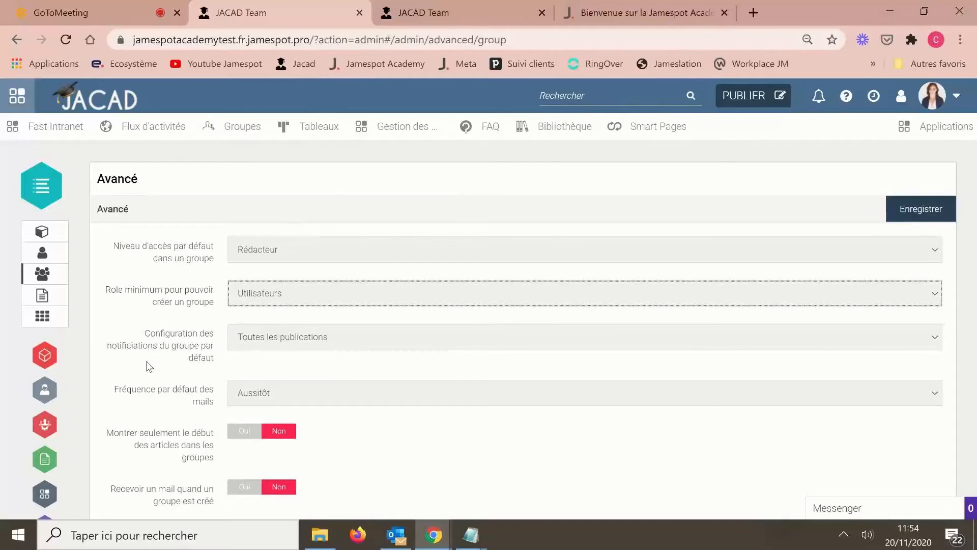
click(308, 341)
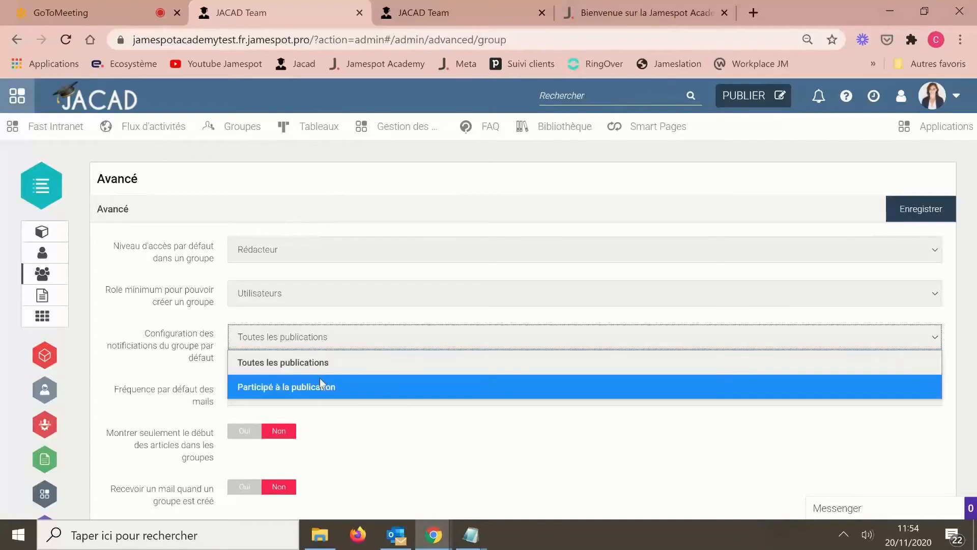
click(319, 364)
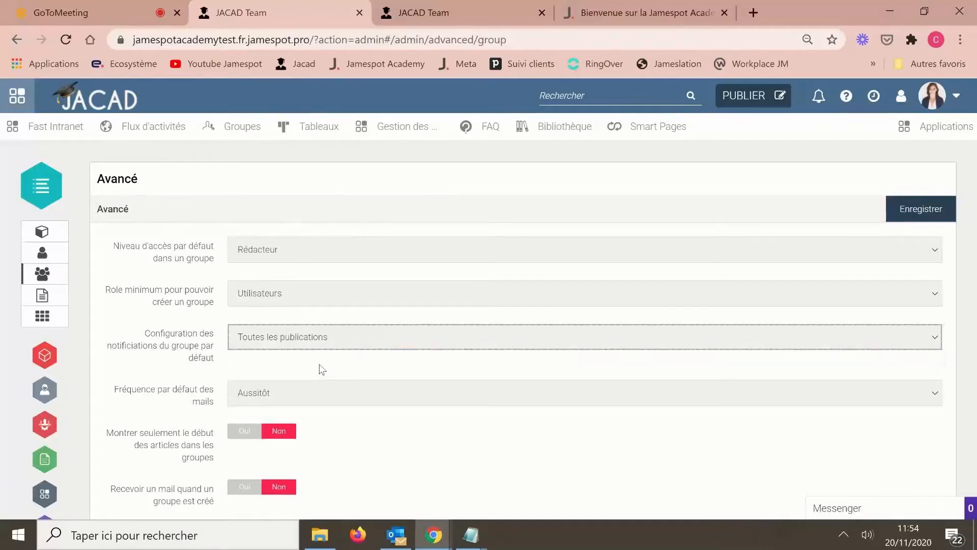
- Keep the default group mail frequency at Aussitôt, then go to advanced user settings
scroll(422, 447, down, 2)
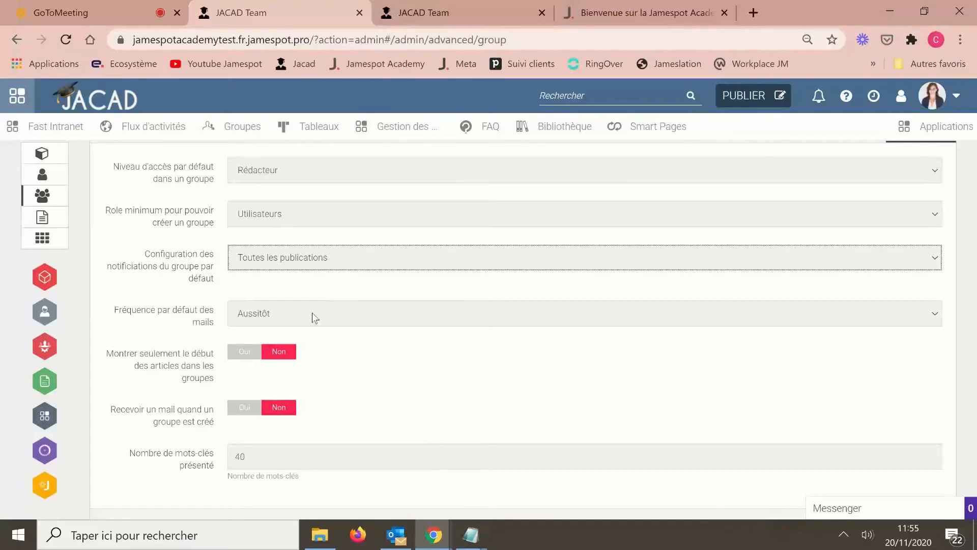
click(242, 321)
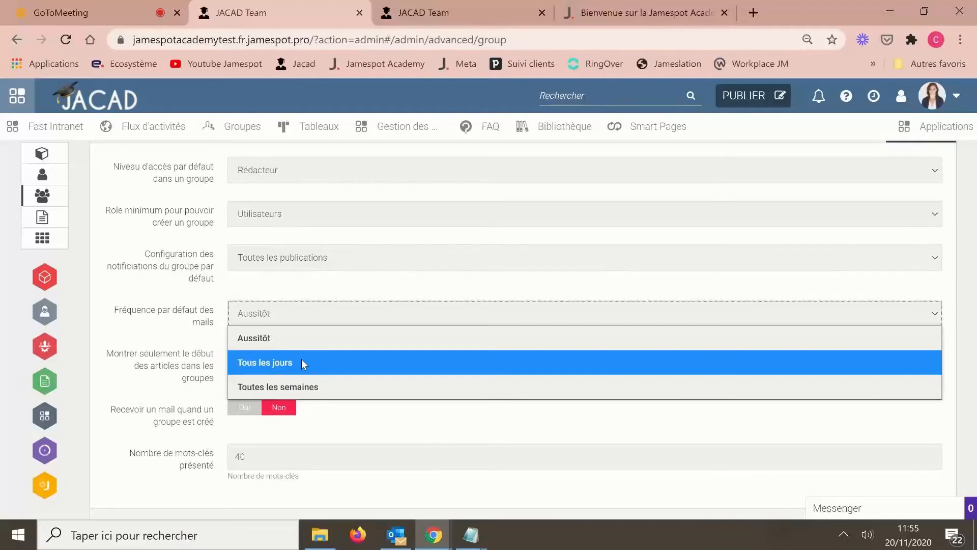
click(379, 434)
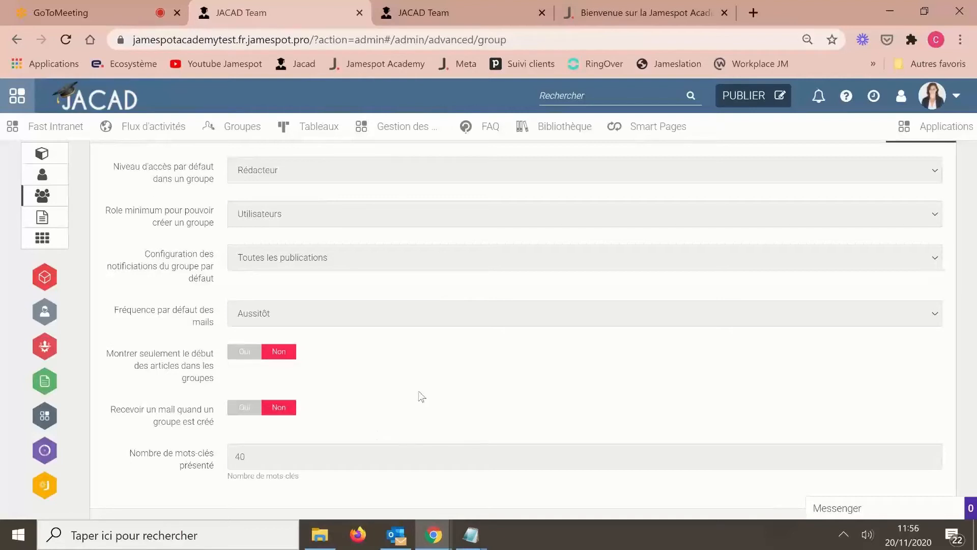
scroll(418, 395, up, 2)
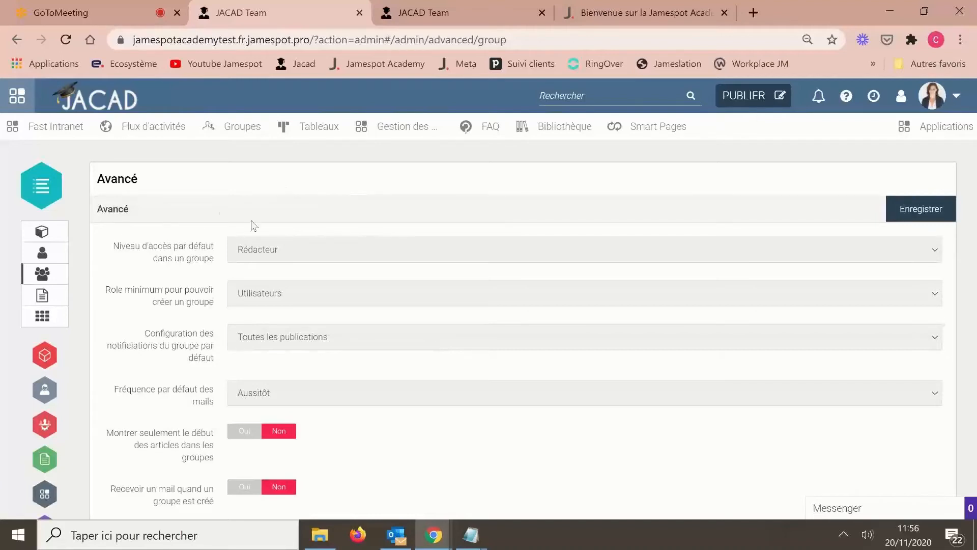
click(54, 259)
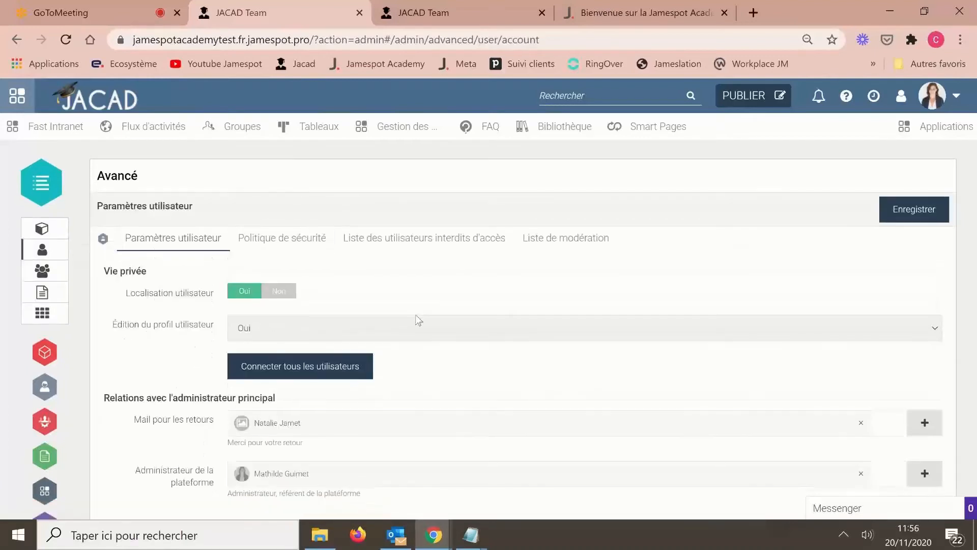
- Scroll Paramètres utilisateur to the feedback-mail and administrator contacts, then select Politique de sécurité
scroll(416, 317, down, 1)
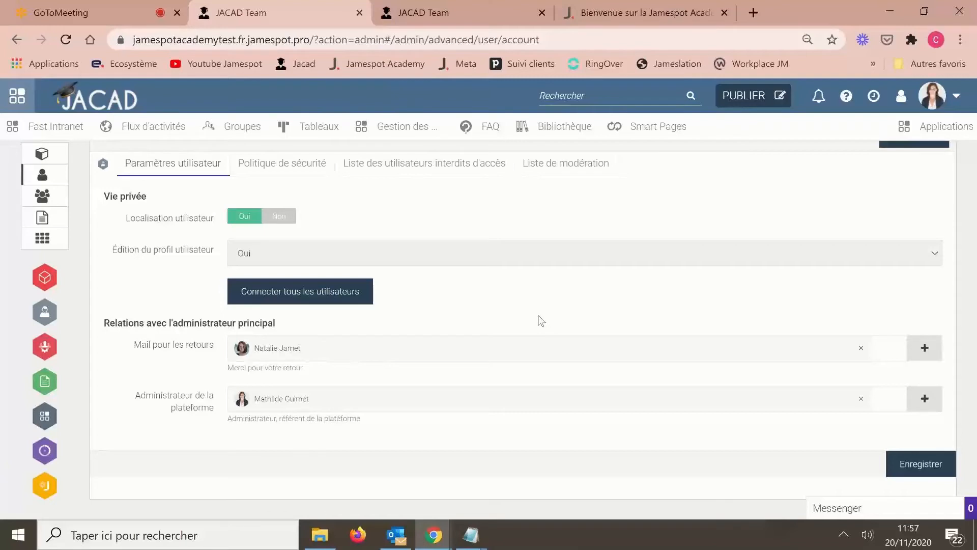
scroll(541, 320, up, 2)
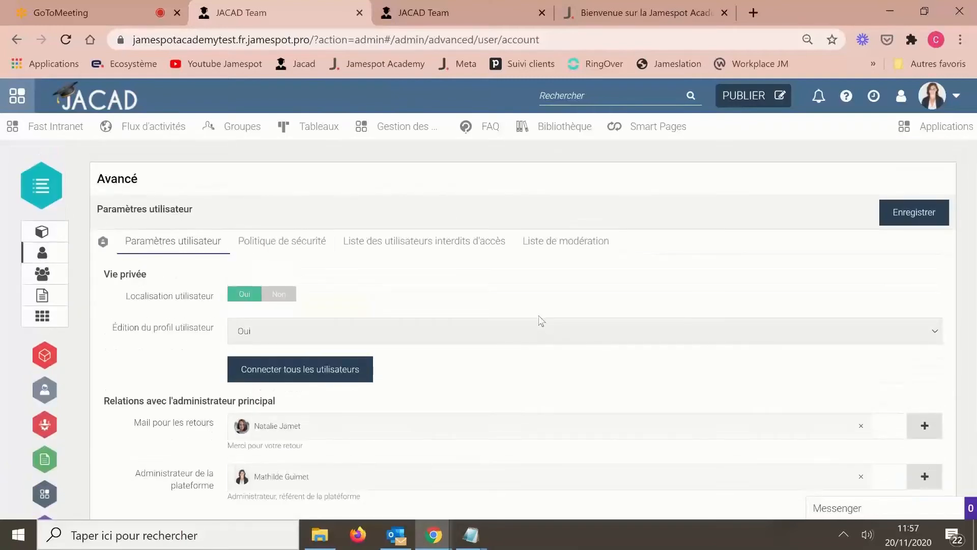
click(273, 252)
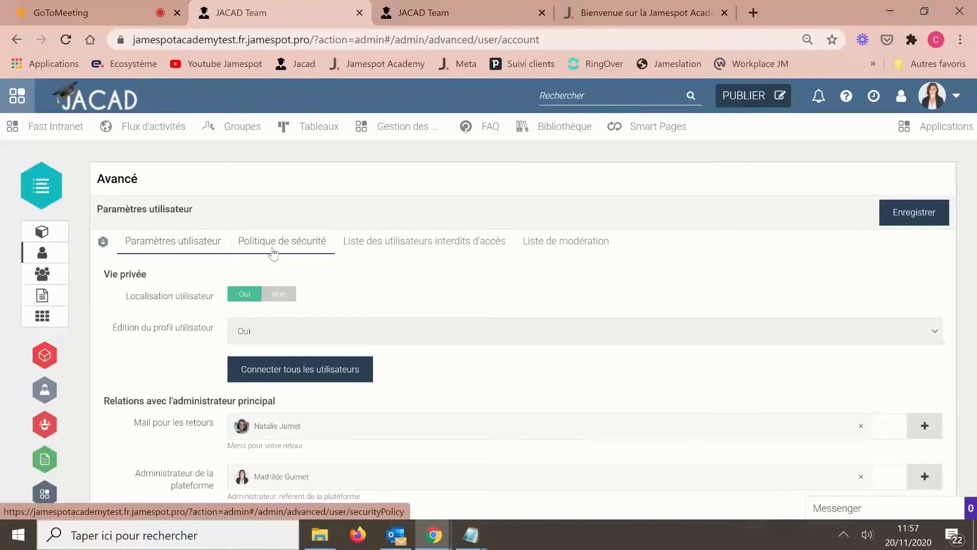
- Open the password security policy and keep password lifetime at N'expire jamais
click(274, 252)
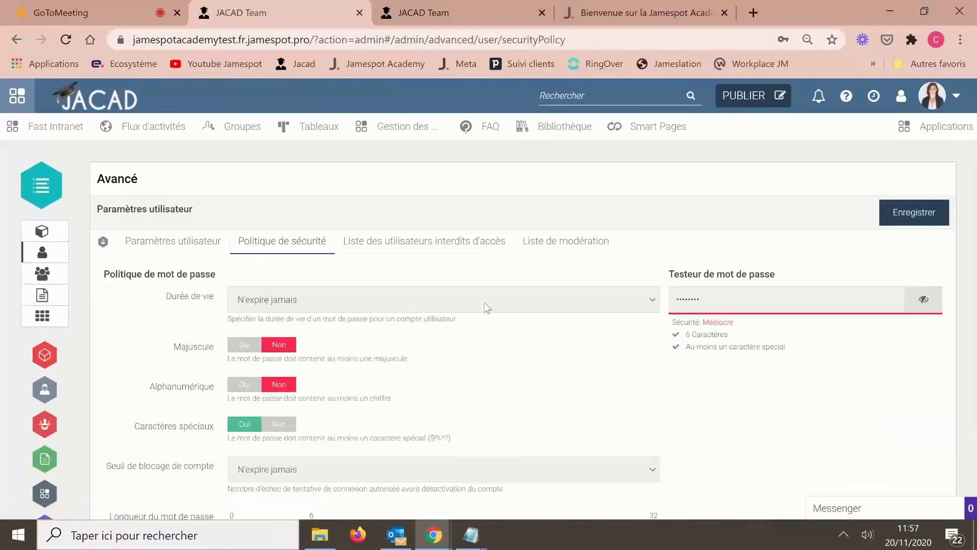
scroll(520, 377, down, 1)
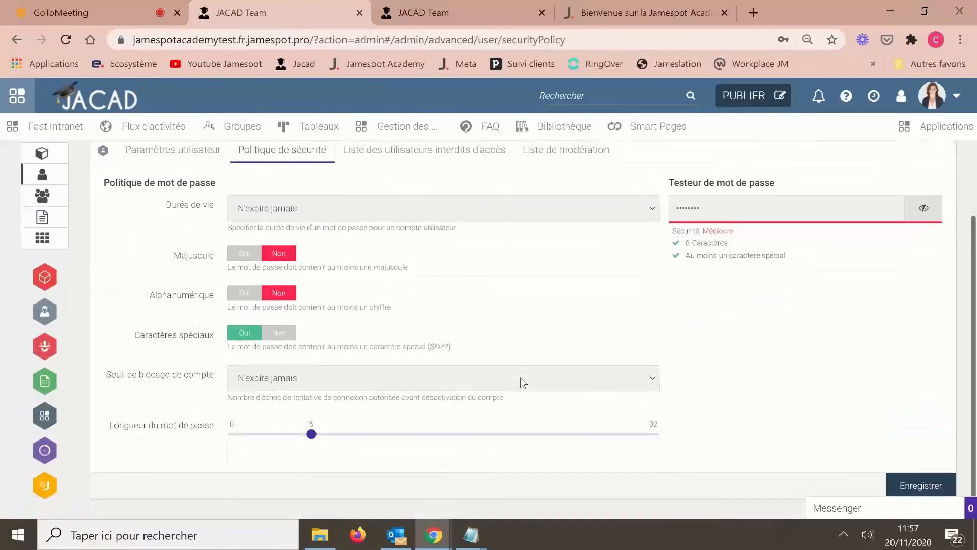
scroll(520, 377, up, 1)
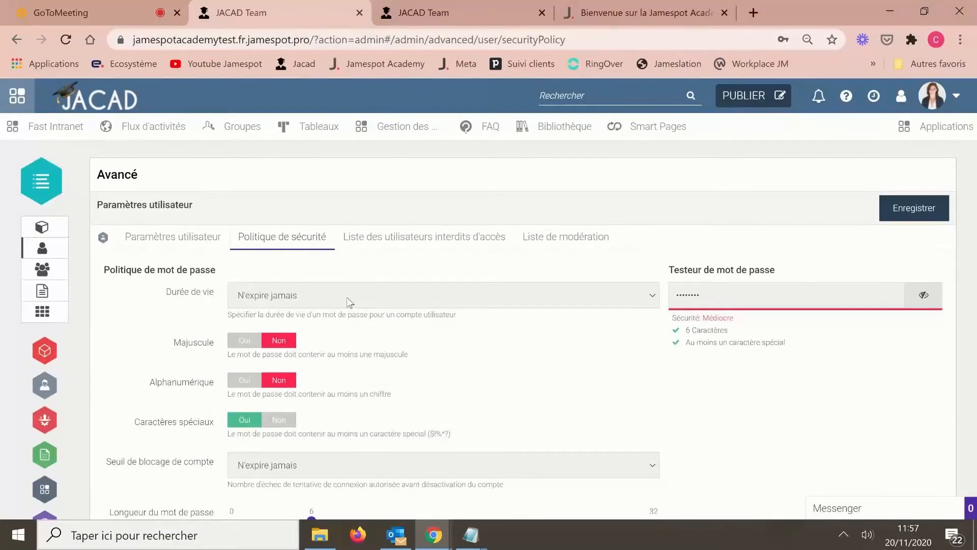
click(350, 302)
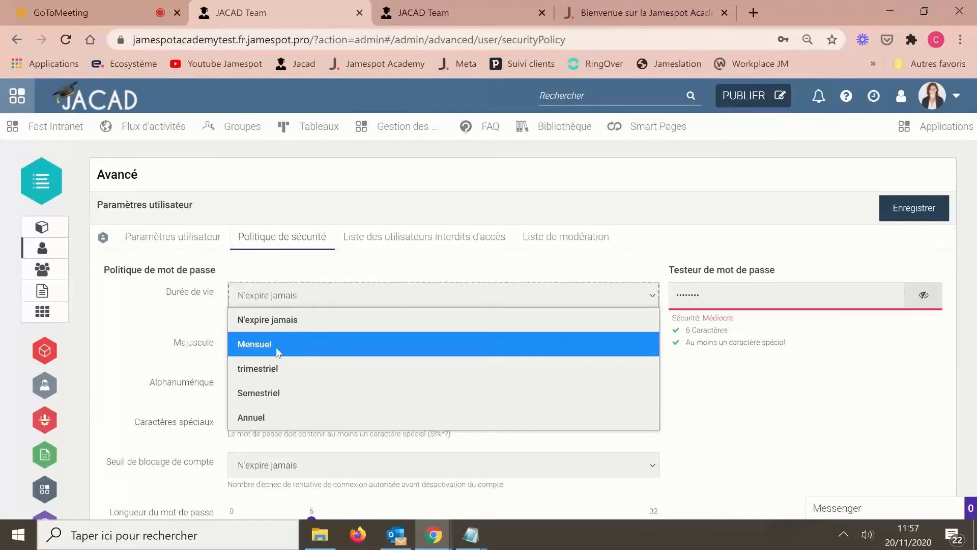
click(697, 403)
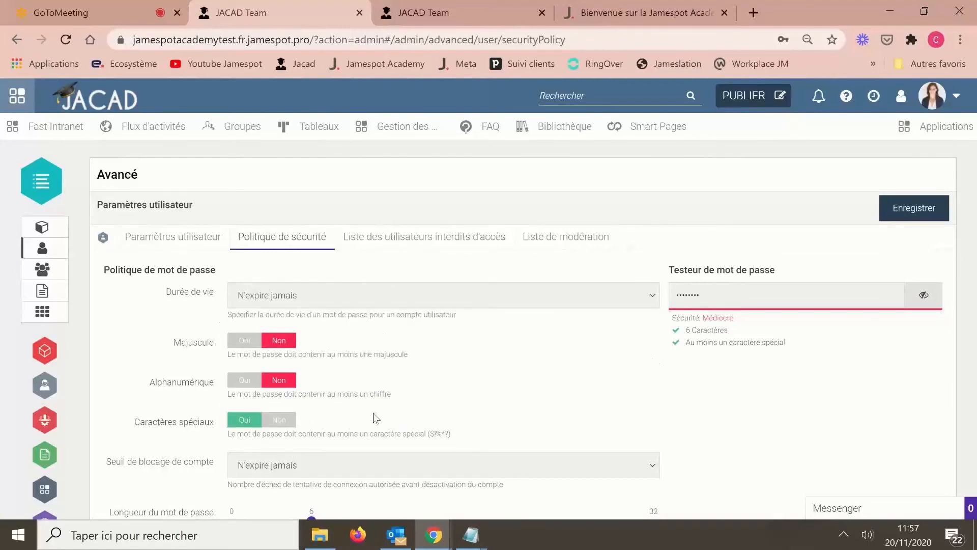
- Keep the account lockout threshold at N'expire jamais, then return to the groups list
scroll(376, 417, down, 1)
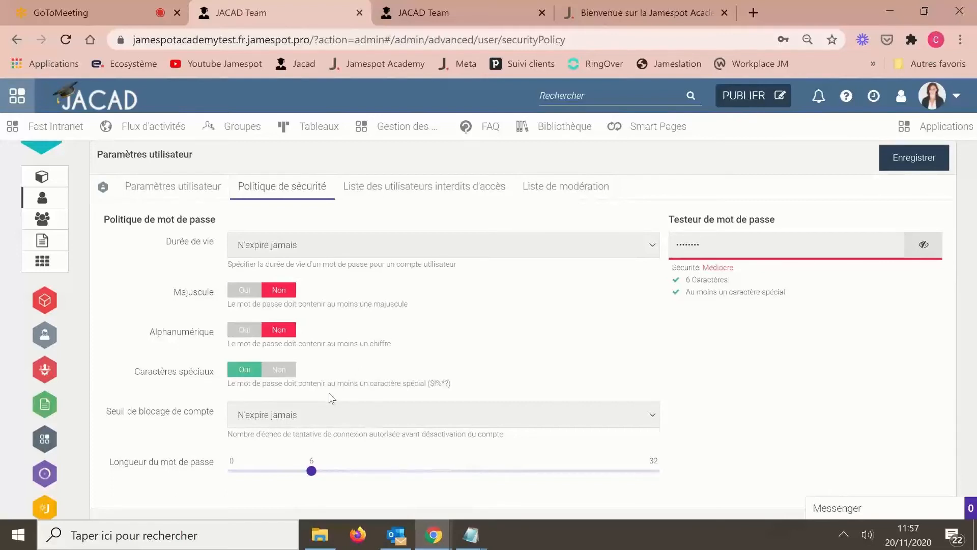
scroll(330, 398, down, 1)
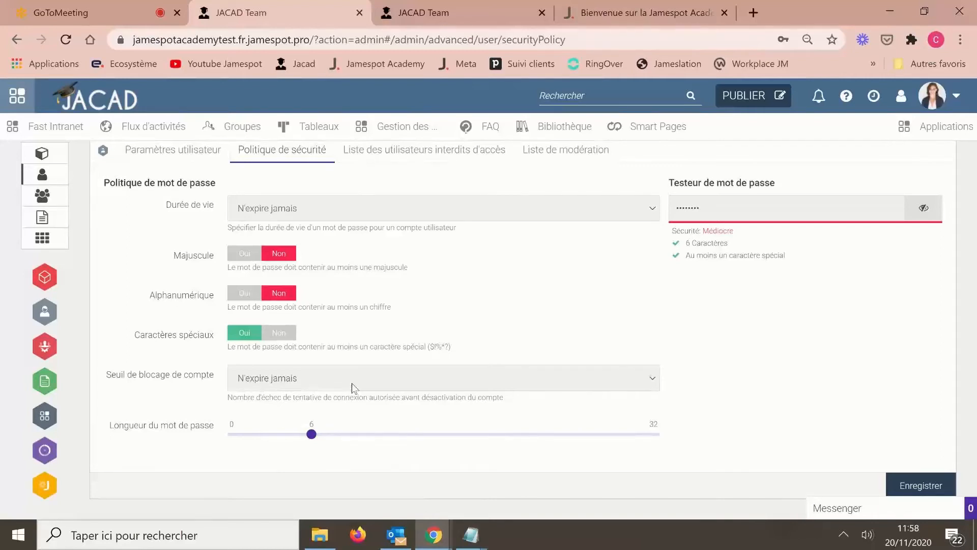
click(352, 383)
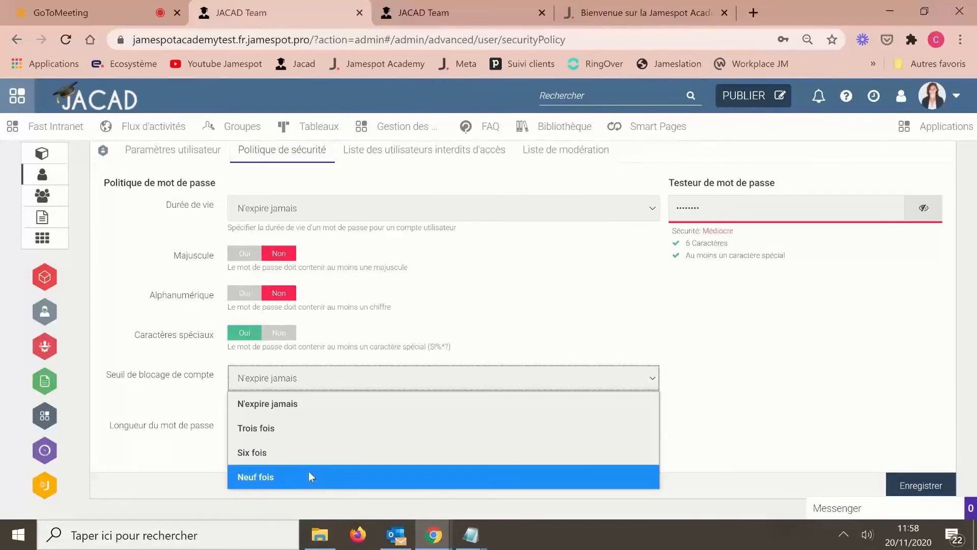
click(702, 387)
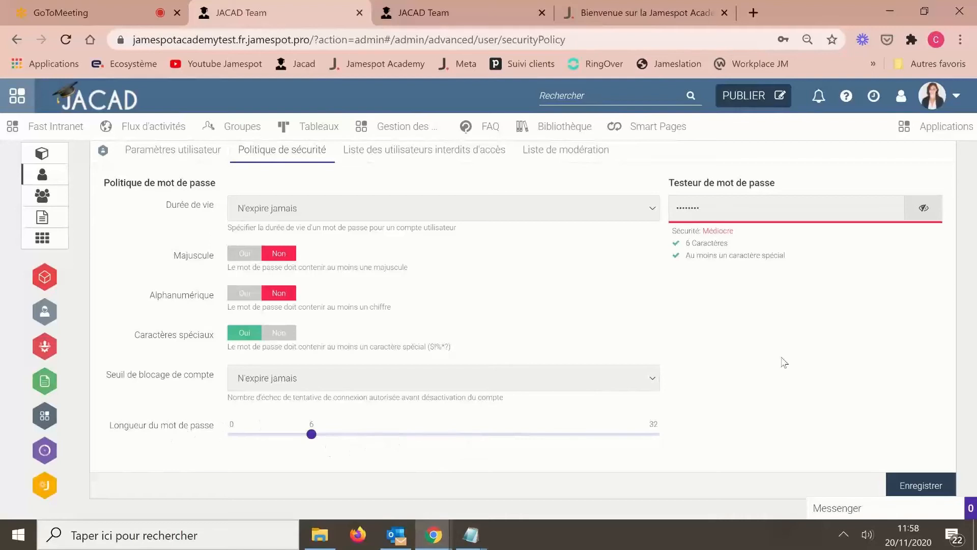
scroll(783, 359, up, 2)
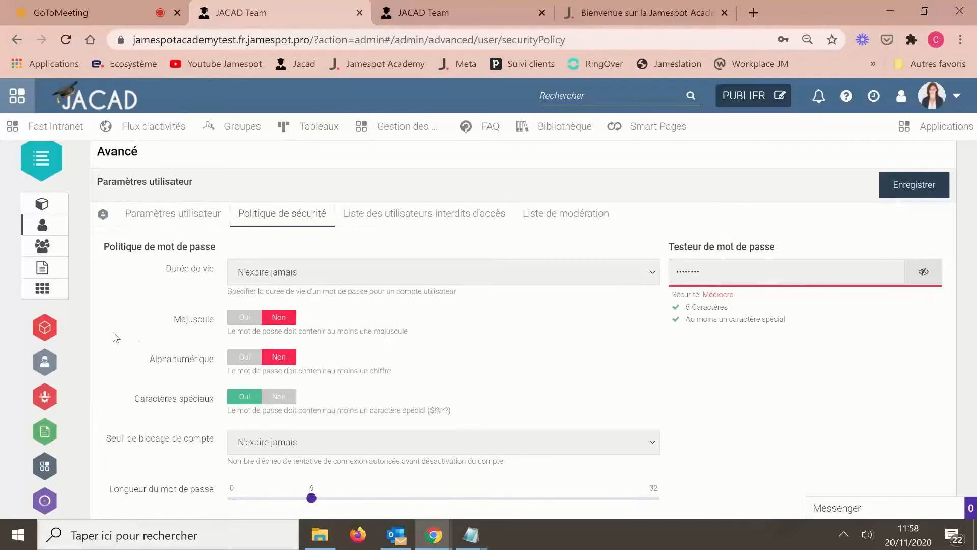
click(46, 399)
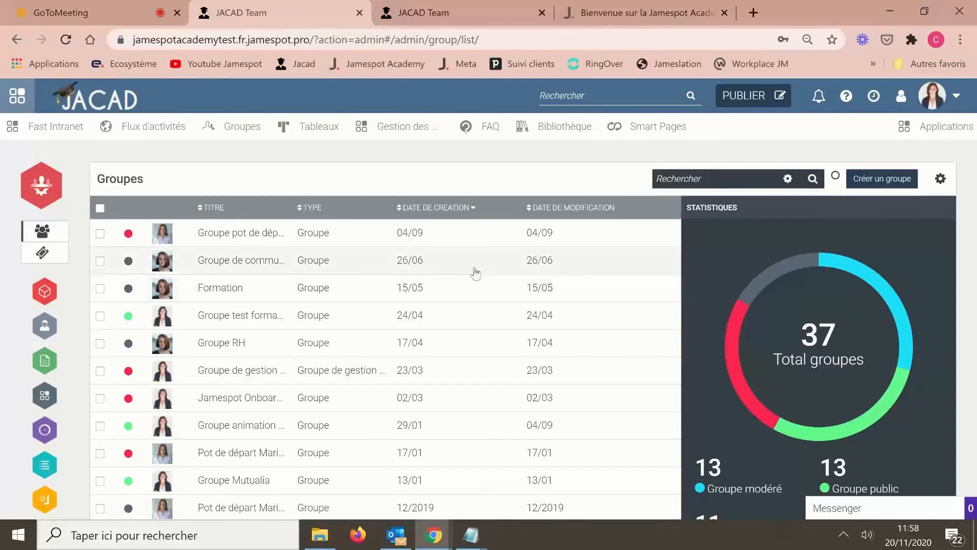
- Check Groupe test formation admin's members, then open Groupe animation du vendredi's member list
click(232, 318)
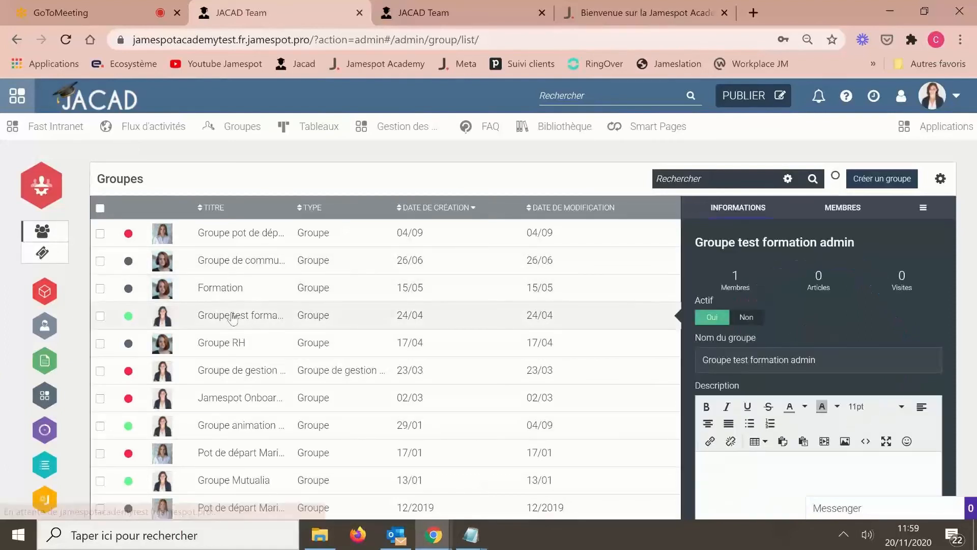
click(843, 217)
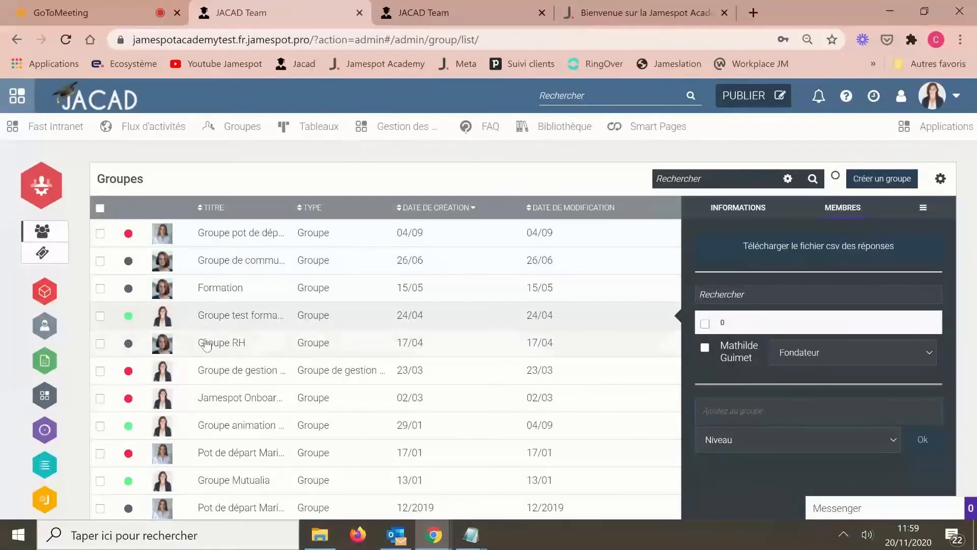
scroll(285, 378, down, 1)
click(276, 378)
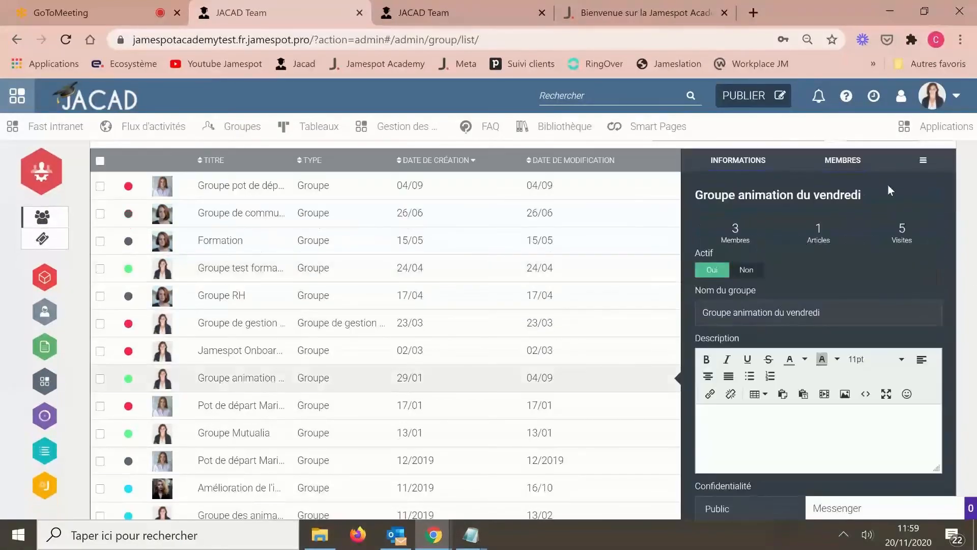
click(841, 161)
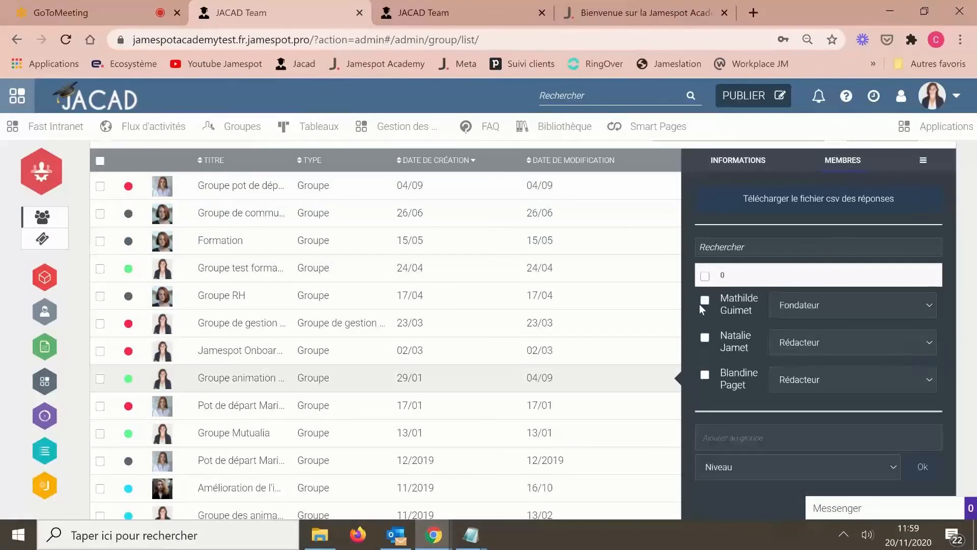
- Select both Rédacteur members and change their level to Administrateur in one bulk change
click(705, 338)
click(707, 377)
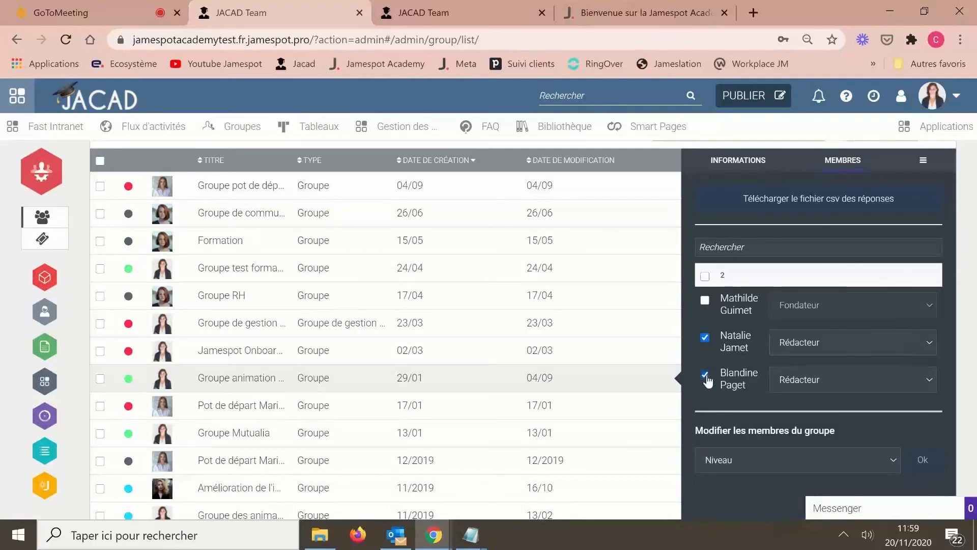
click(746, 463)
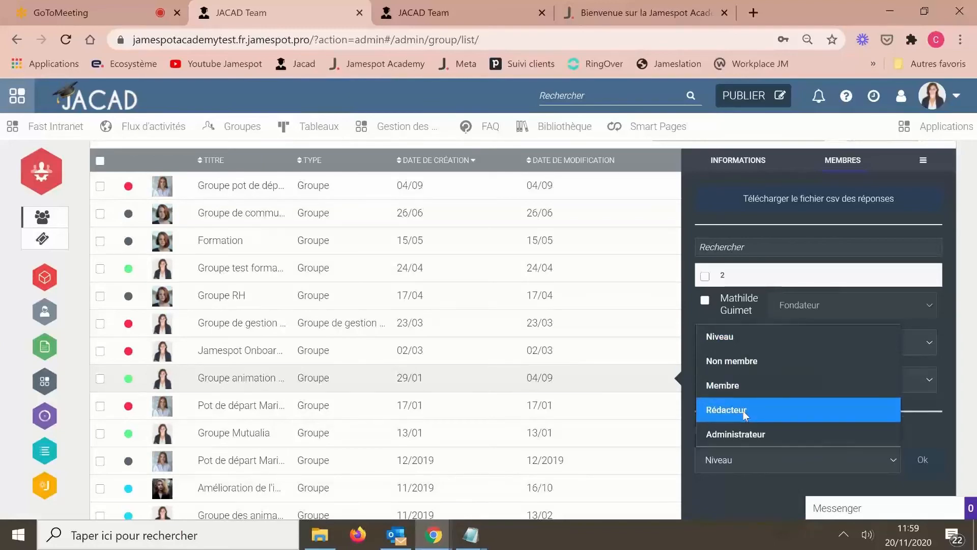
click(744, 432)
scroll(878, 435, down, 2)
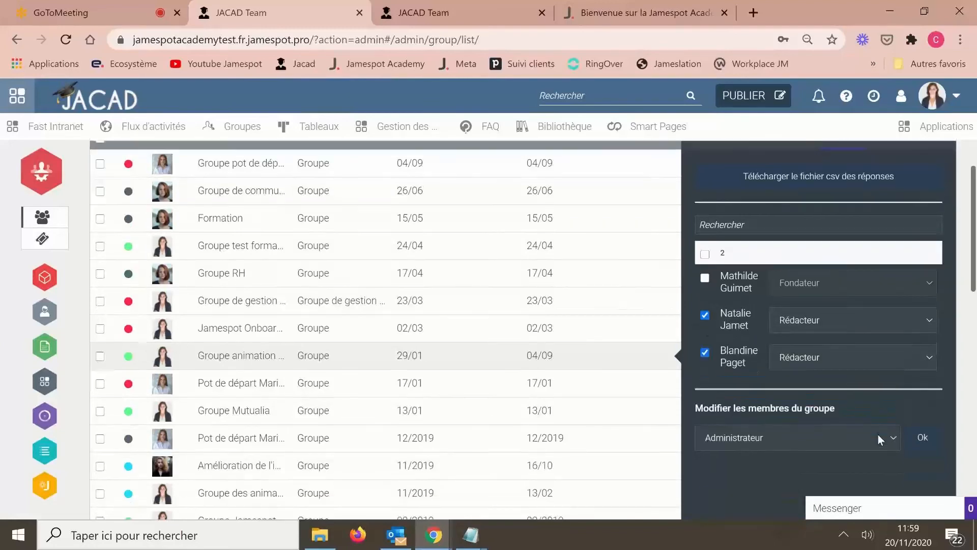
scroll(878, 435, down, 3)
click(920, 395)
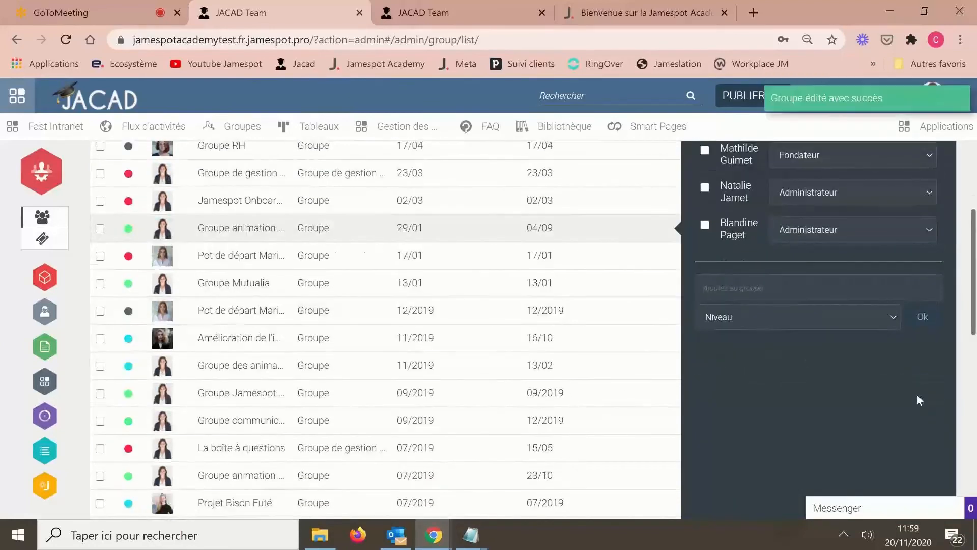
scroll(917, 394, up, 3)
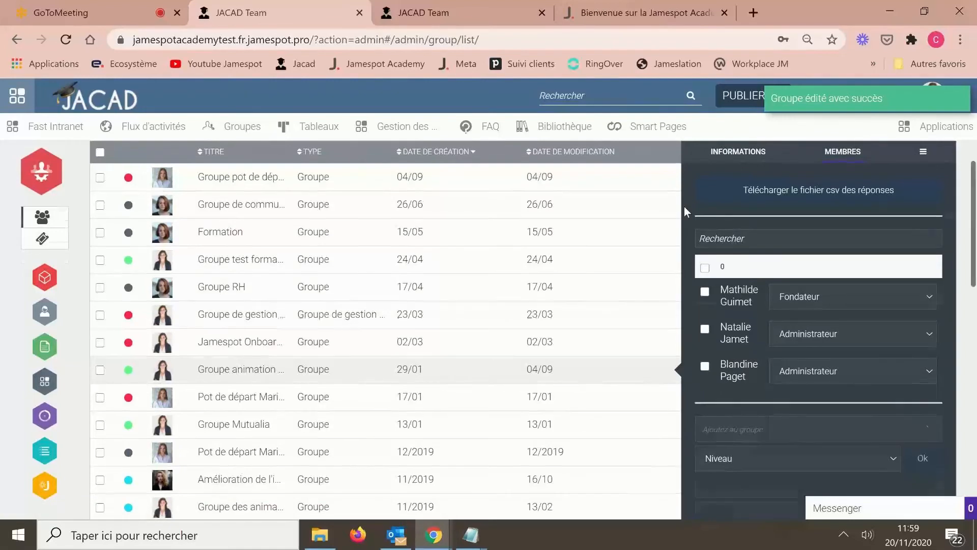
scroll(686, 210, up, 1)
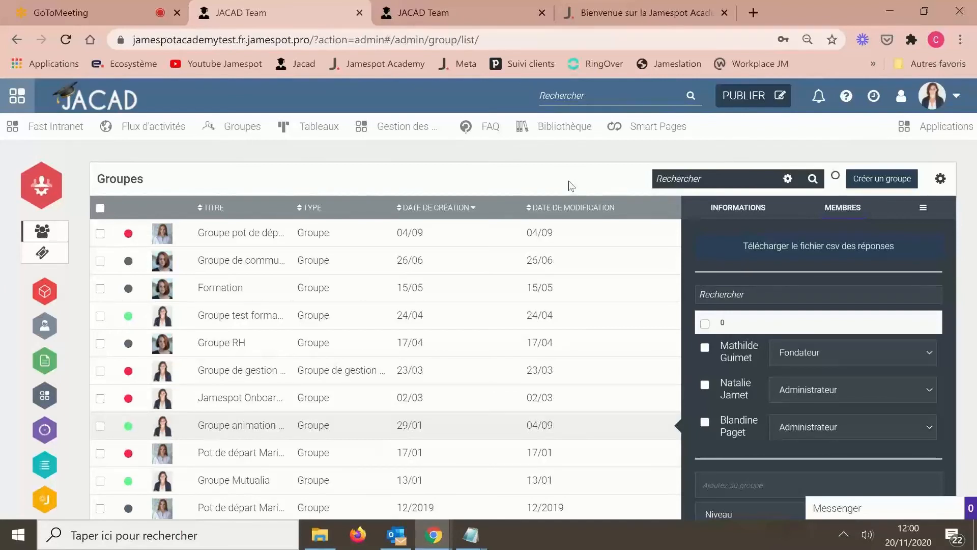
- Open the Applications page's Gestionnaire d'applications listing Badges, Bibliothèque, Calendrier and other apps
click(936, 133)
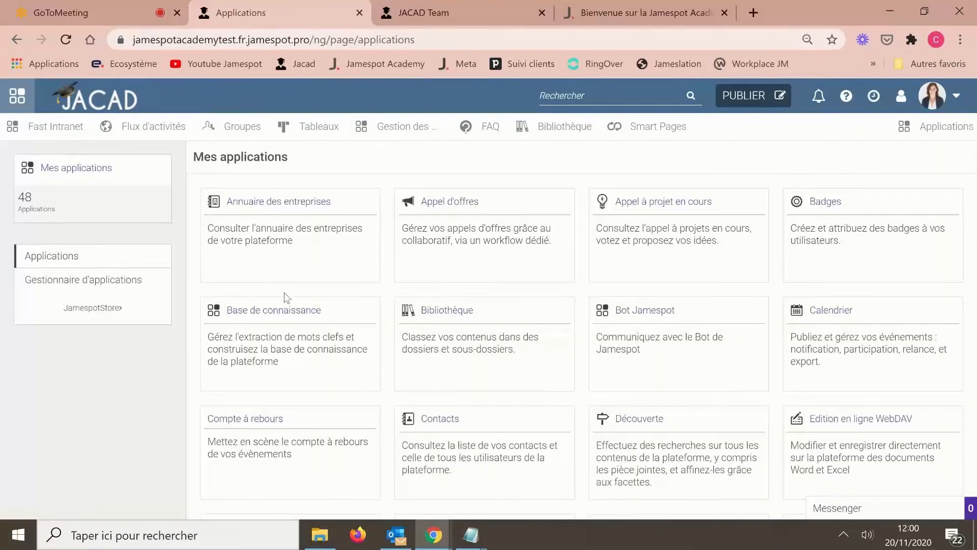
scroll(284, 293, down, 3)
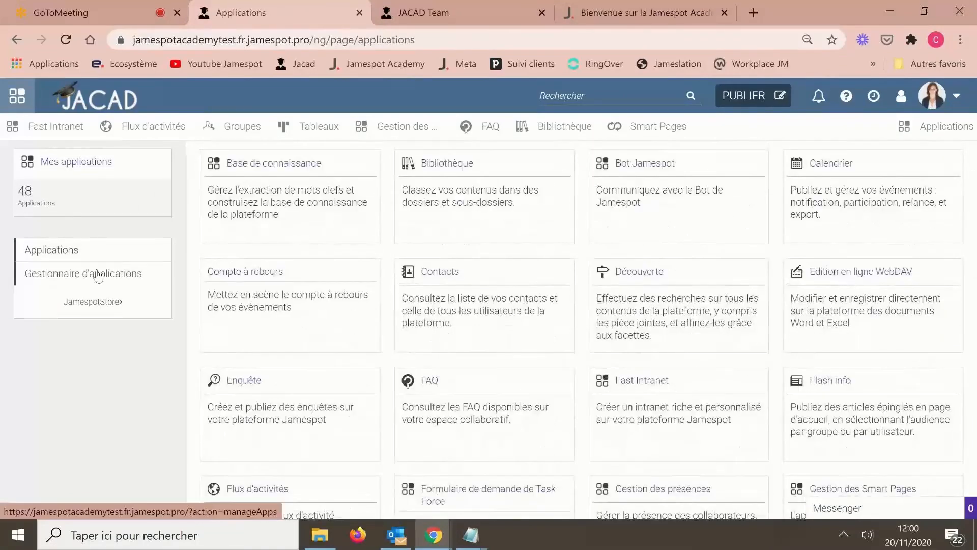
click(98, 276)
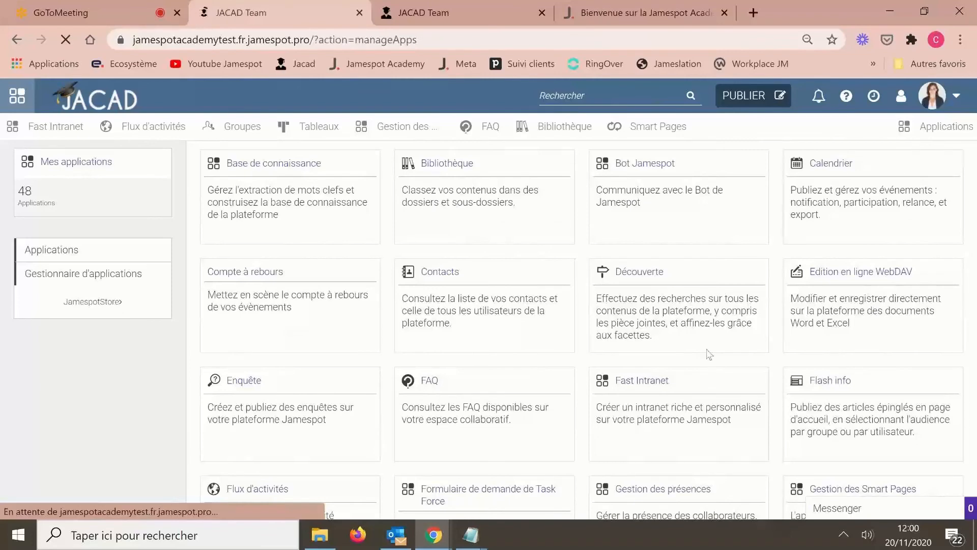
scroll(890, 349, down, 6)
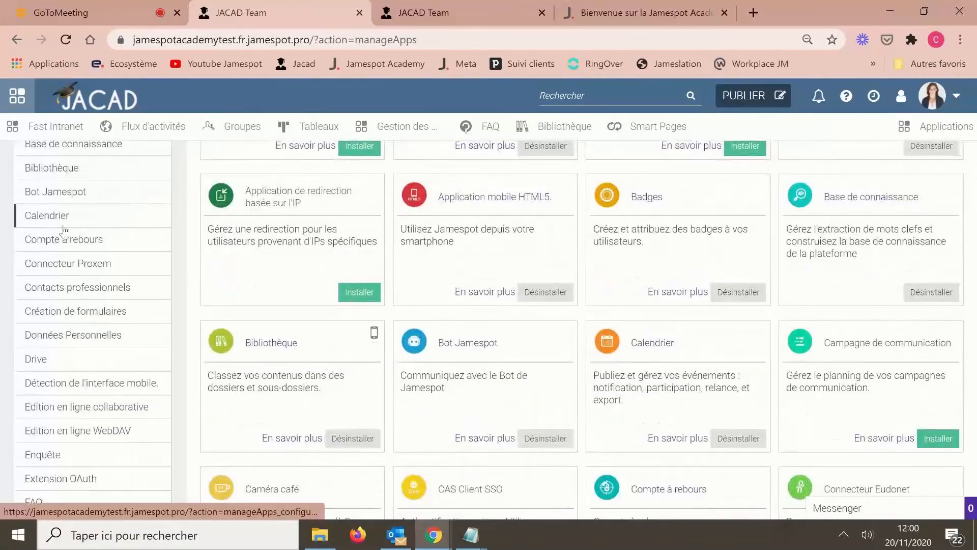
scroll(84, 313, up, 2)
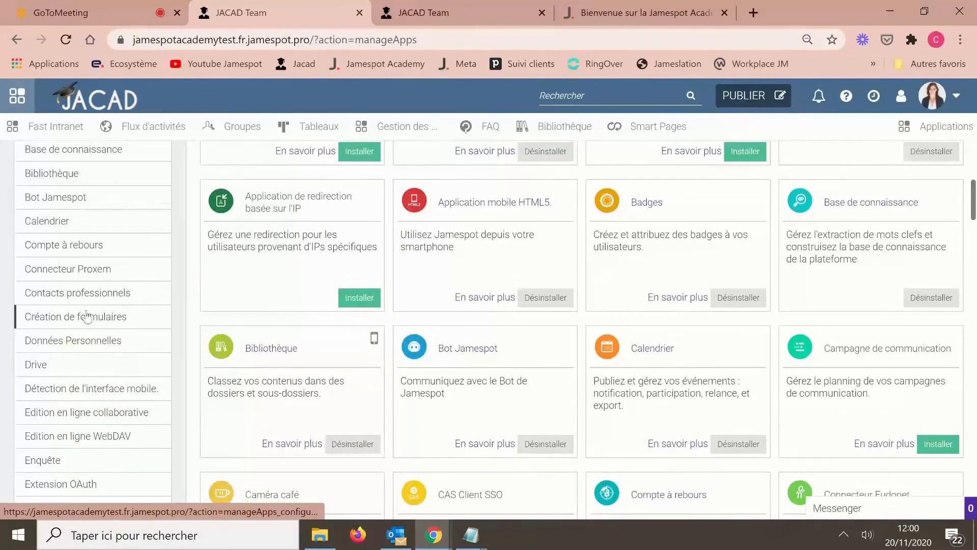
- Find Validation des CGU with a 'cgu' page search and choose Redemander la validation
scroll(81, 313, down, 5)
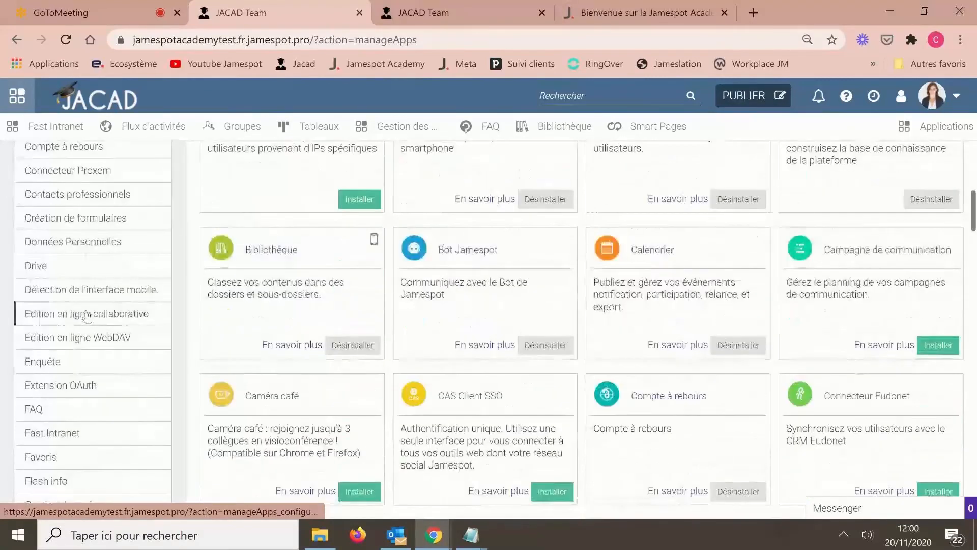
key(ctrl+f)
text(cgu)
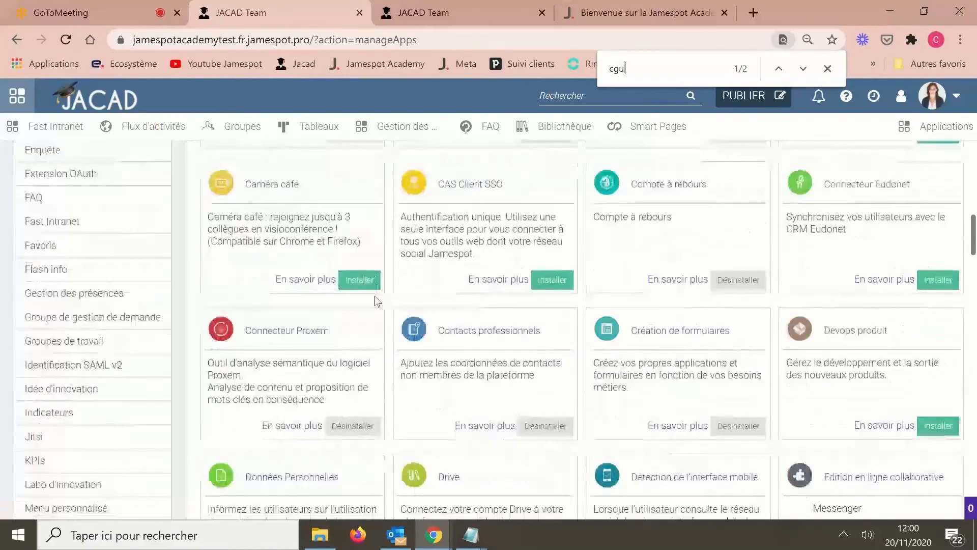
scroll(375, 296, down, 13)
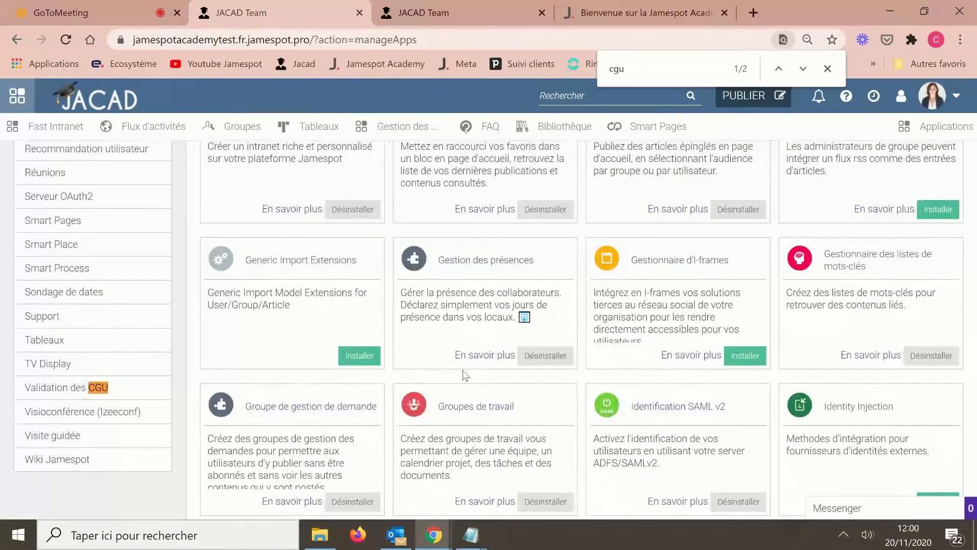
click(60, 392)
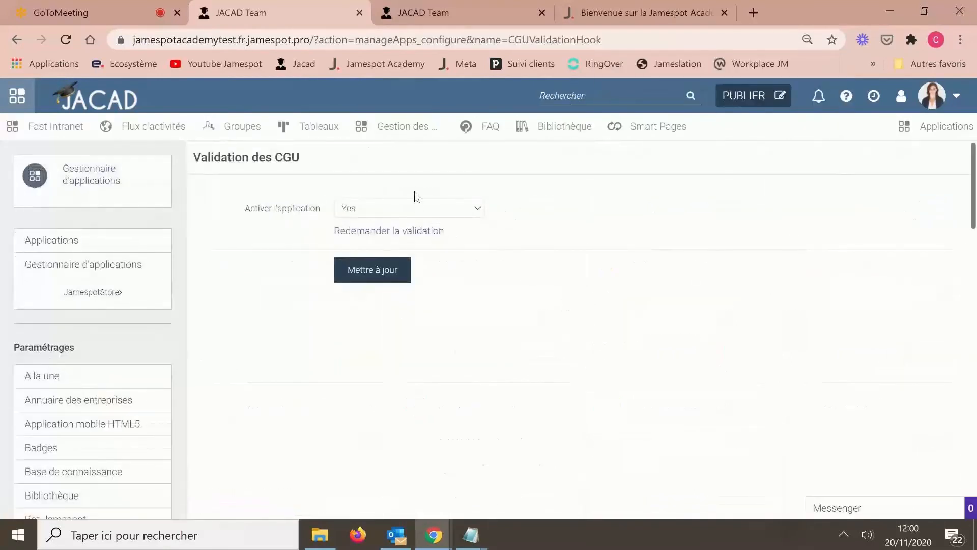
click(396, 235)
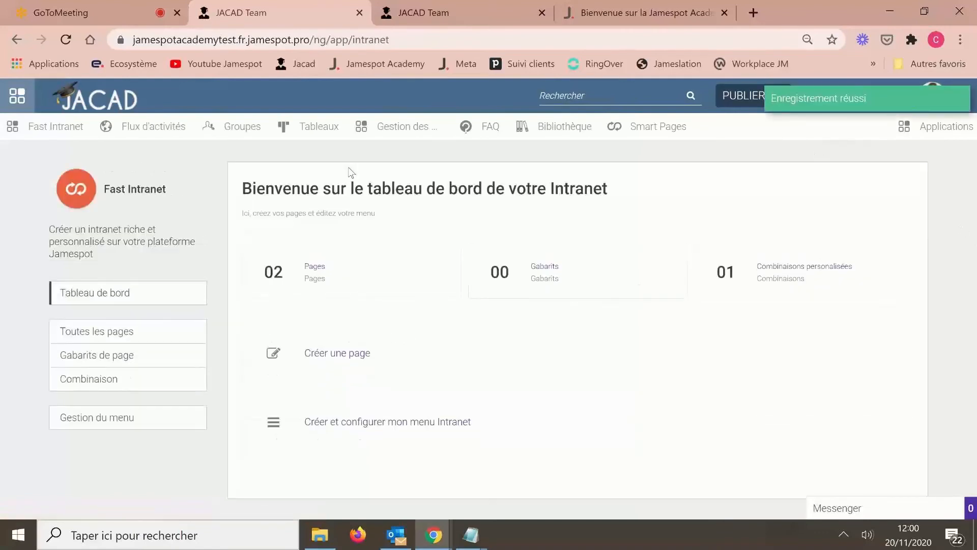
- From Flux d'activités, reach Administration through the avatar menu and open the Plateforme settings
click(121, 133)
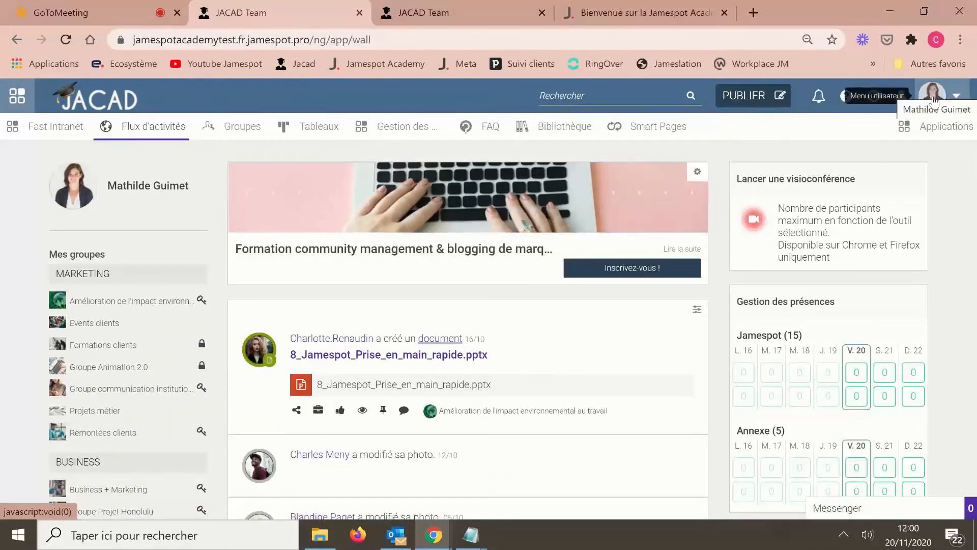
click(934, 99)
click(884, 274)
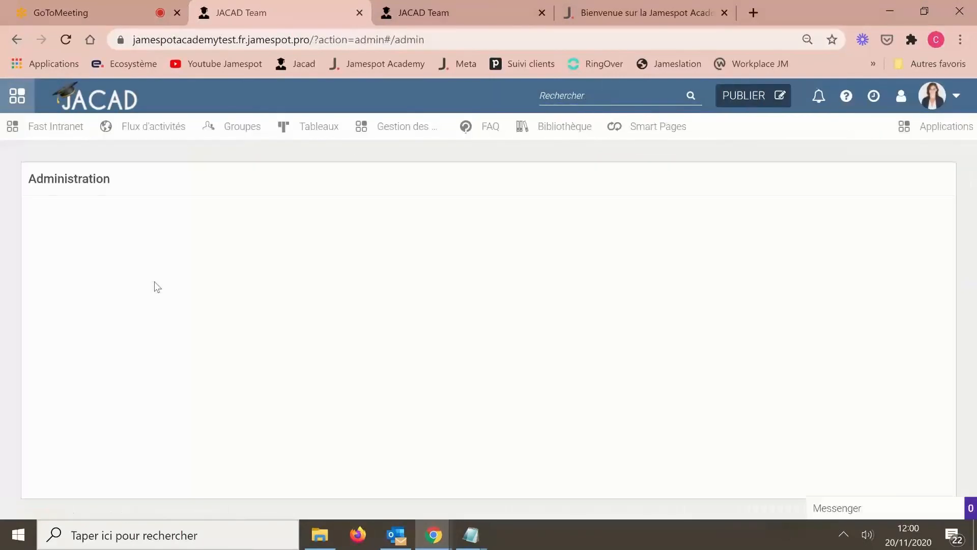
click(142, 289)
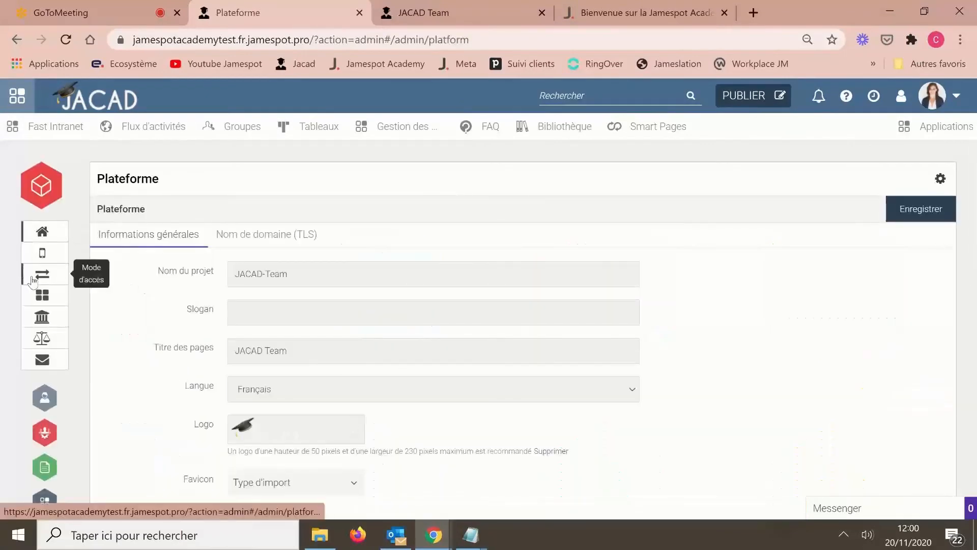
- Read the CGU Contenu text in the Plateforme settings, then return to the GoToMeeting tab
click(45, 320)
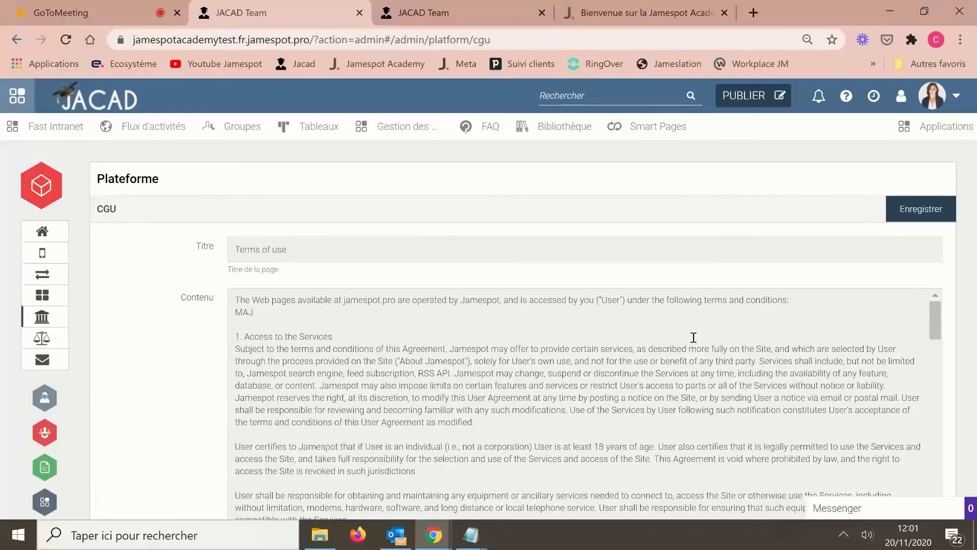
scroll(693, 338, down, 3)
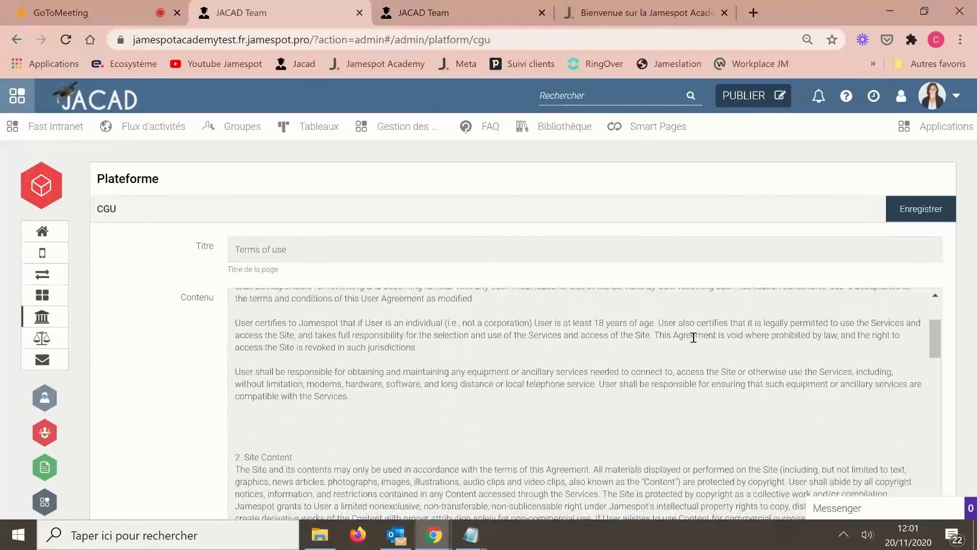
scroll(694, 338, down, 5)
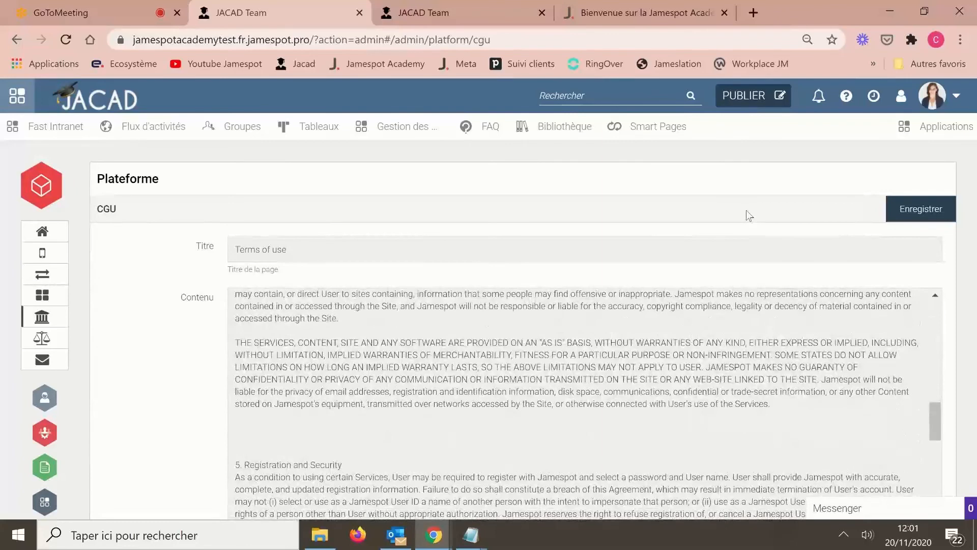
scroll(746, 213, down, 1)
scroll(747, 212, down, 2)
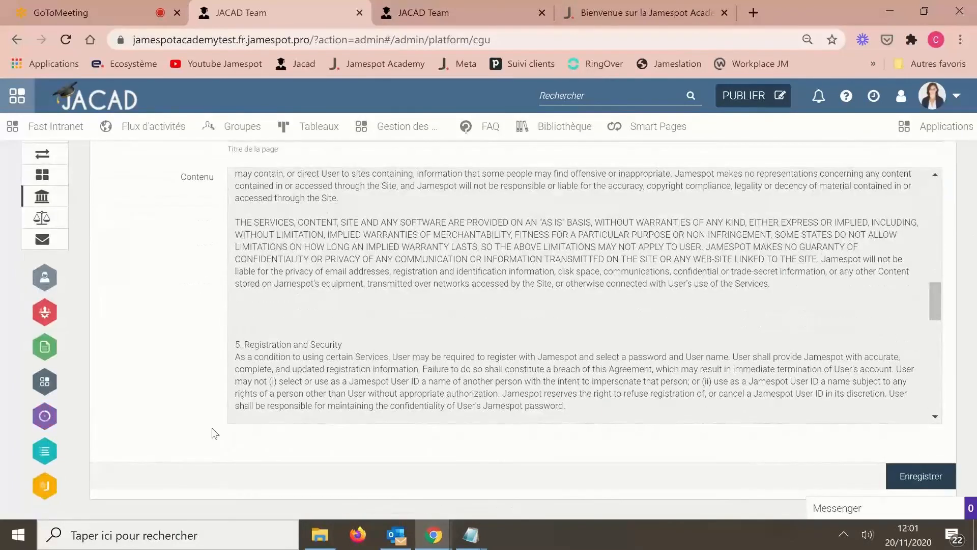
scroll(215, 433, up, 3)
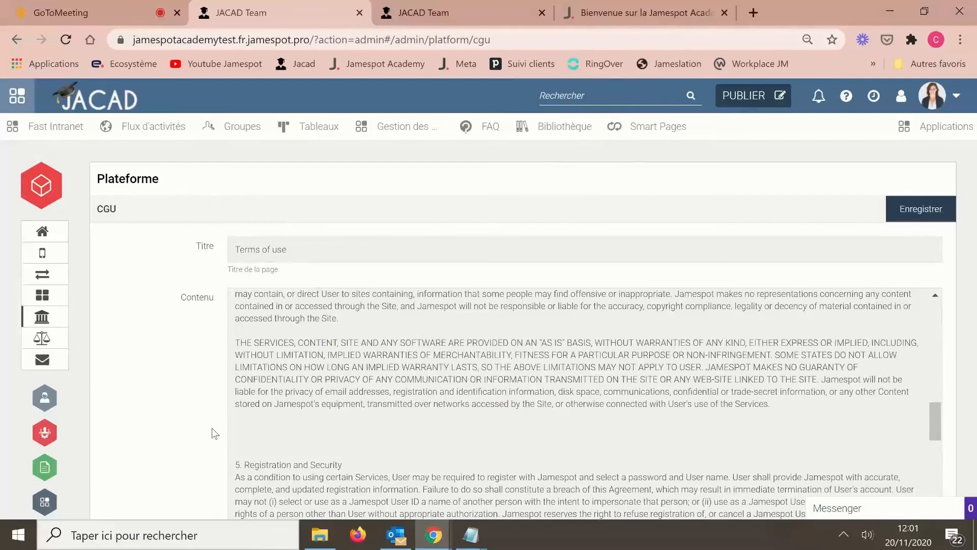
click(74, 11)
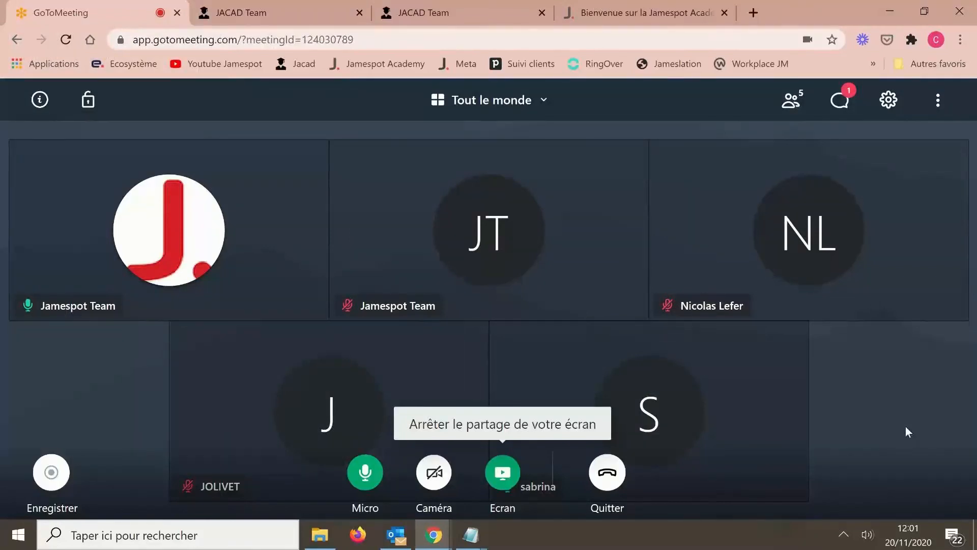
- Read the chat question about multiple administrators, then switch back to the JACAD Team tab
click(841, 102)
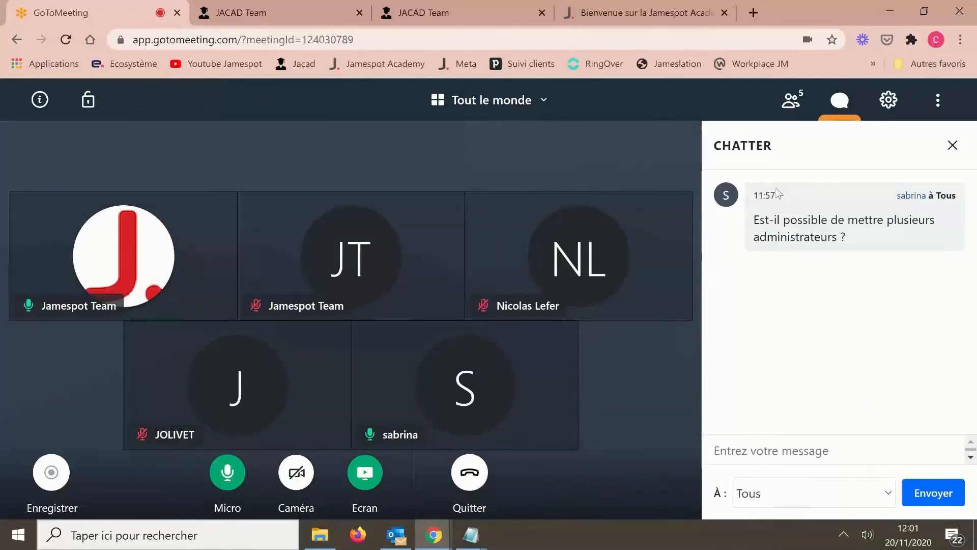
click(622, 13)
click(480, 3)
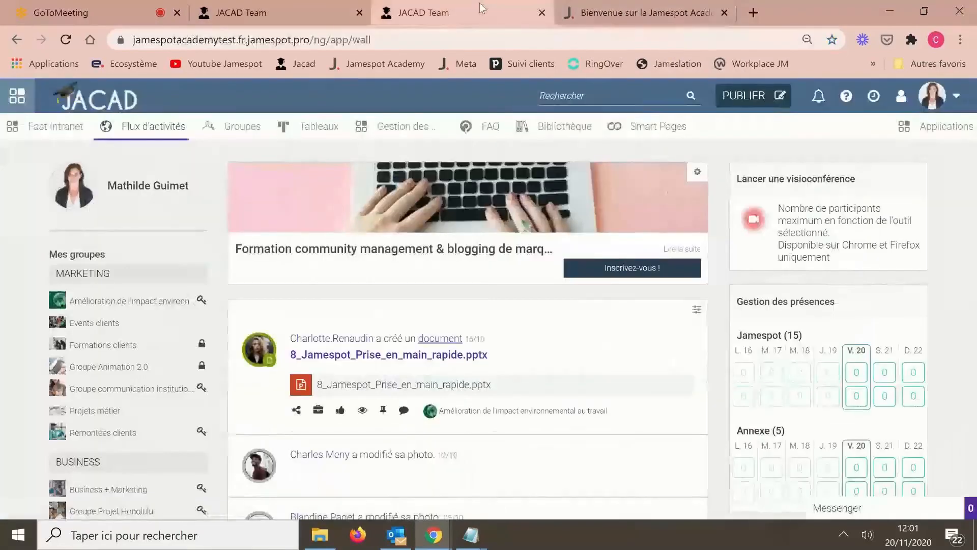
- Open the Utilisateurs list from Administration in the avatar menu
click(932, 95)
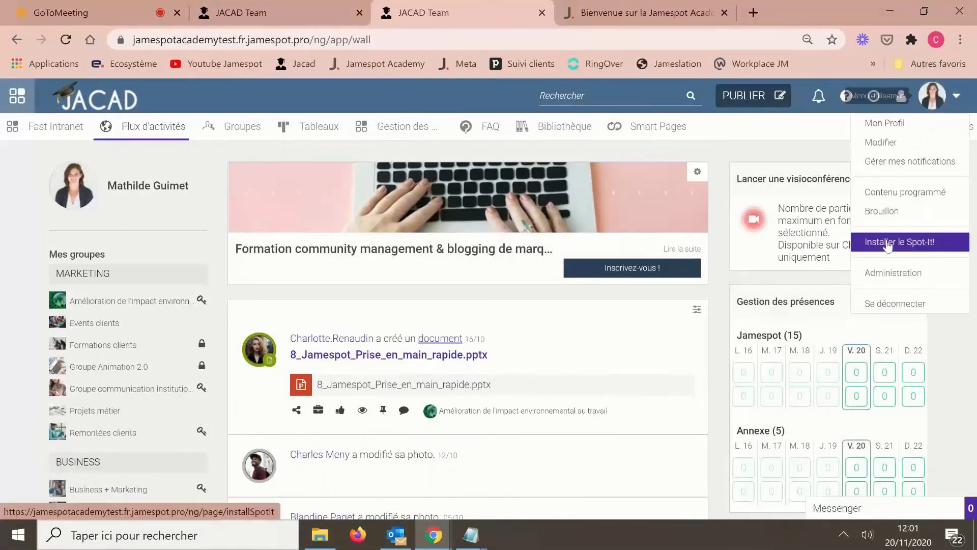
click(893, 279)
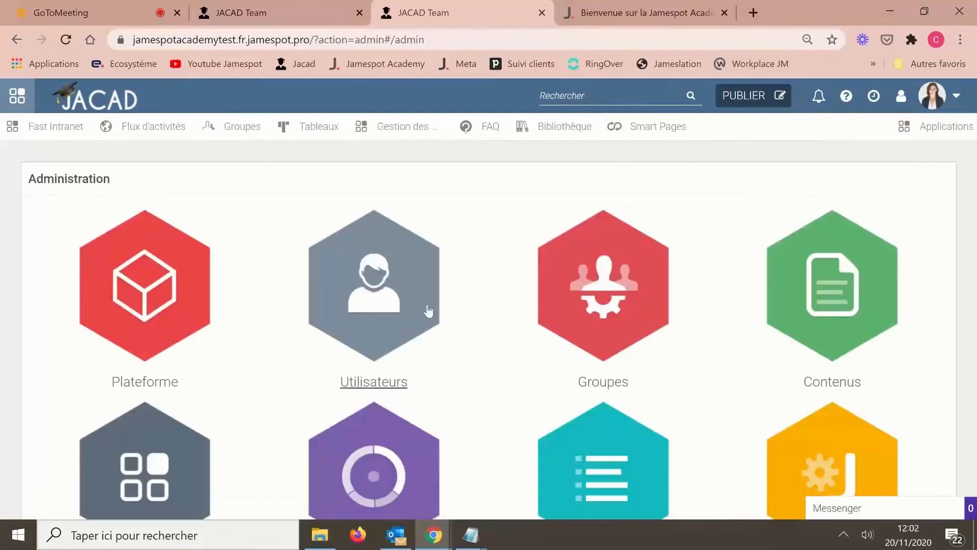
click(377, 319)
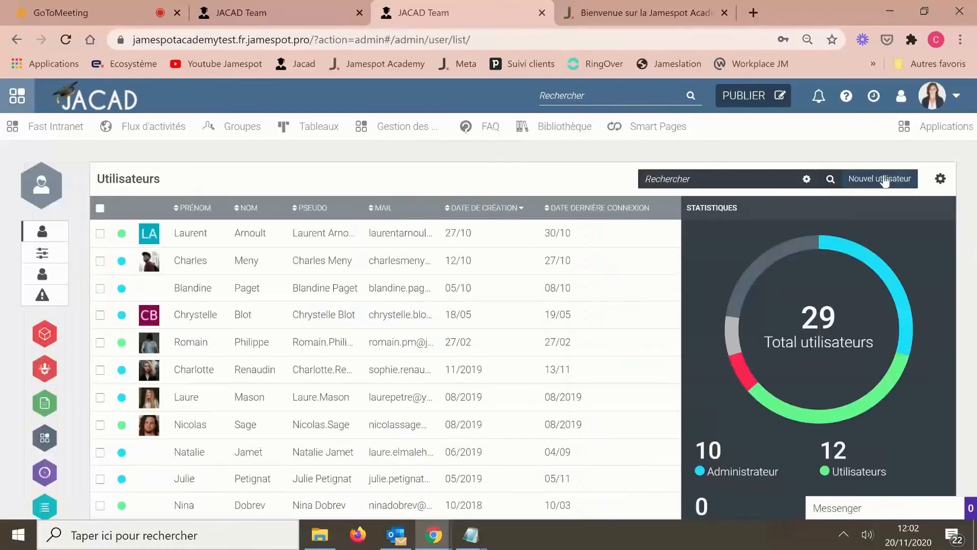
- Review the Niveau levels in the Nouvel utilisateur form, then close it unchanged
click(883, 178)
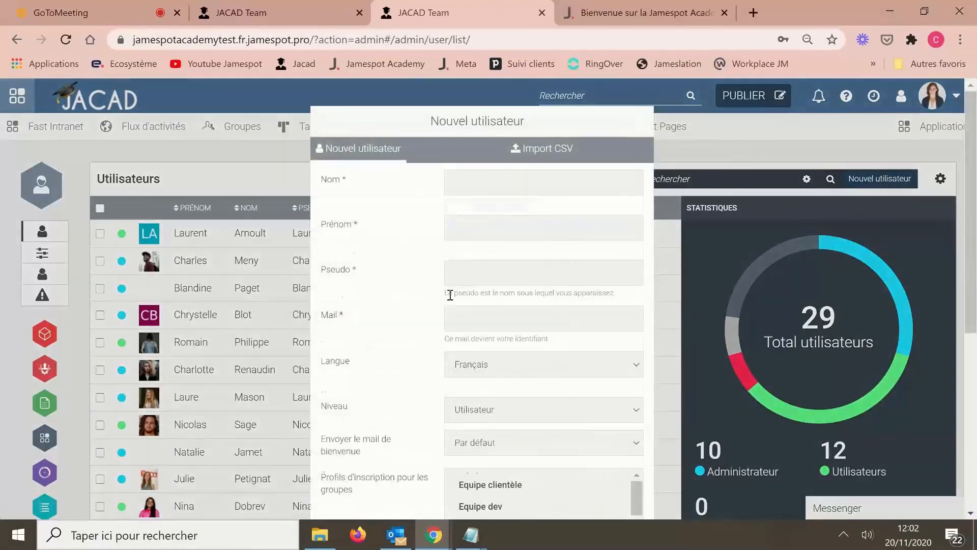
scroll(450, 292, down, 4)
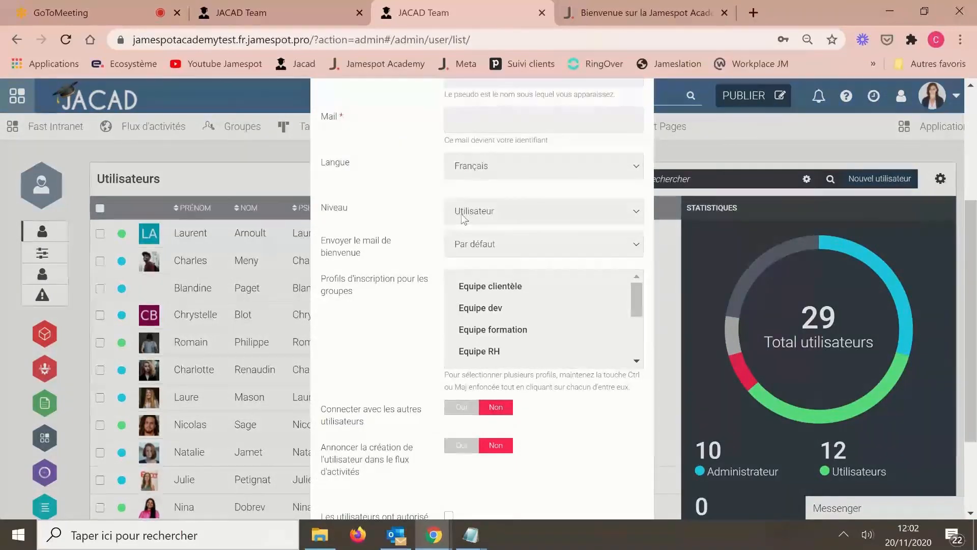
click(468, 211)
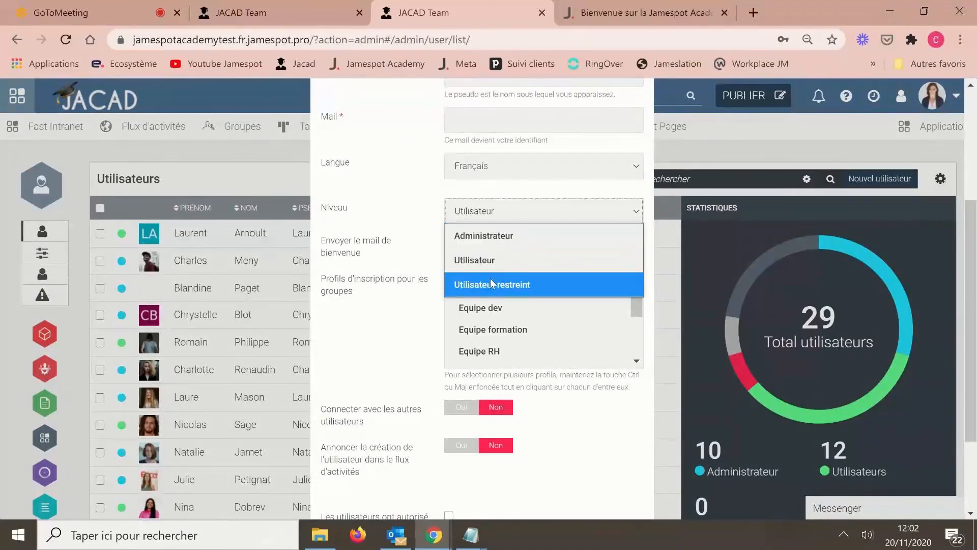
click(697, 143)
click(698, 143)
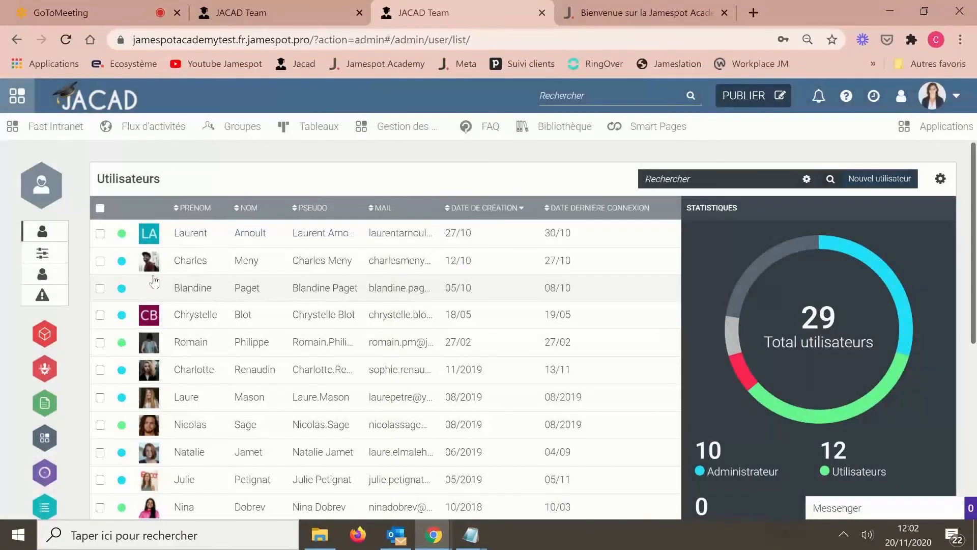
- Tick the checkbox of the first user in the list for a mass operation
click(223, 293)
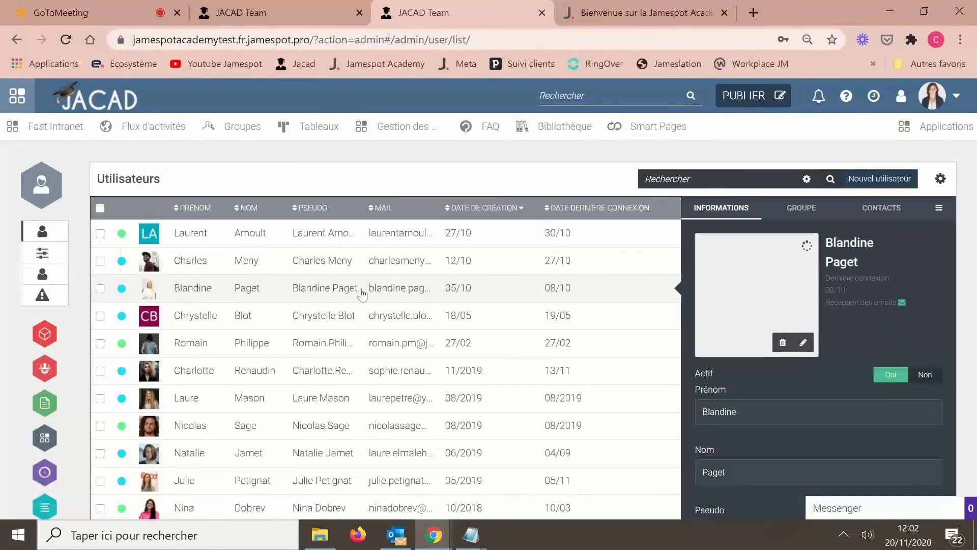
click(101, 290)
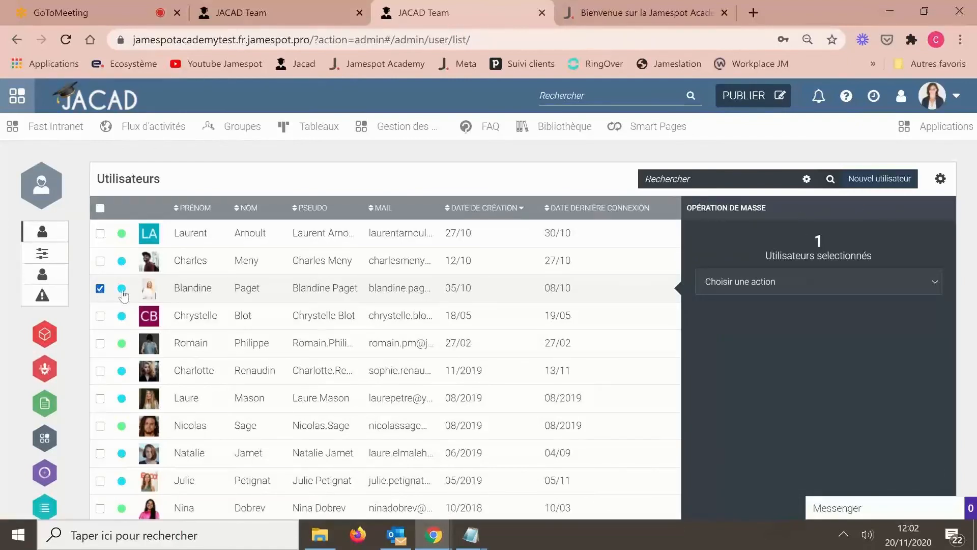
click(100, 290)
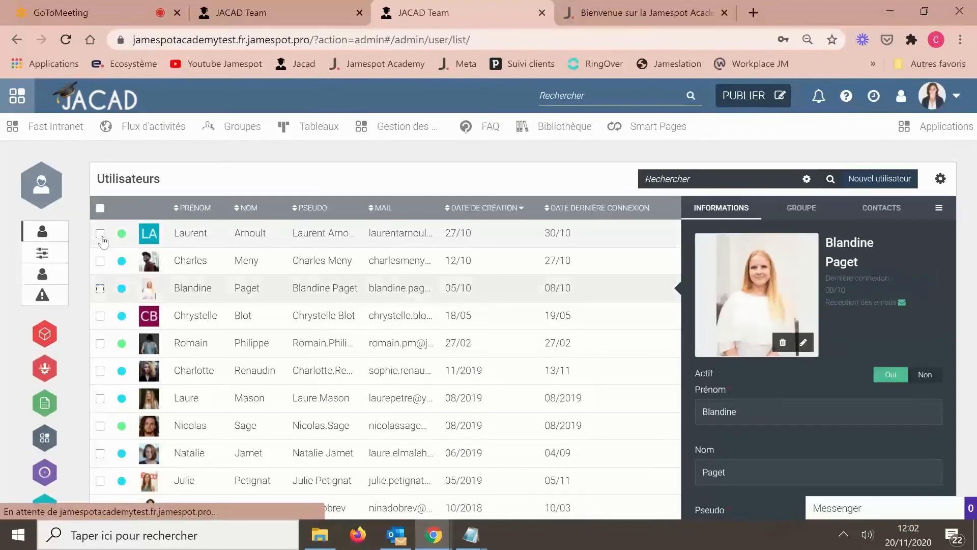
click(100, 235)
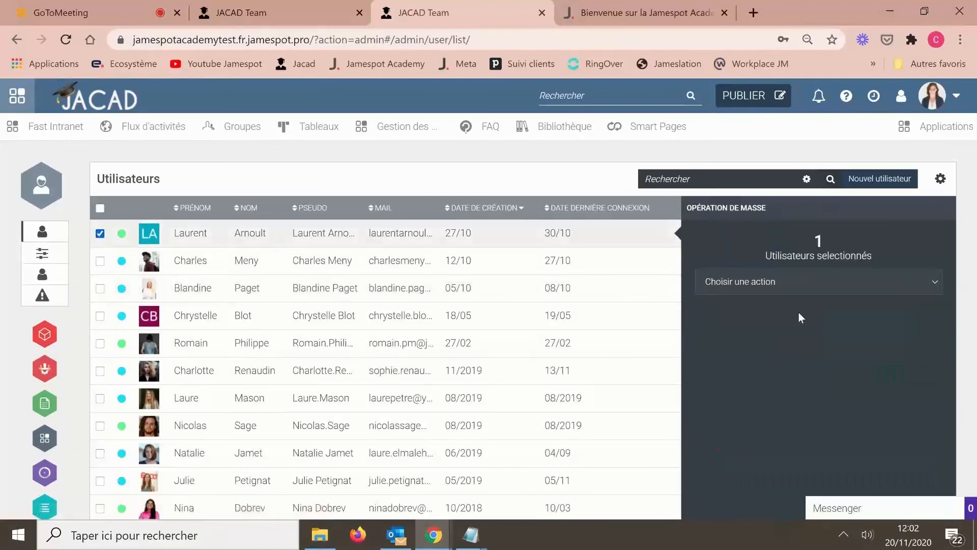
- Choose Modifier le profil with Niveau d'implication Administrateur, then return to GoToMeeting
click(784, 286)
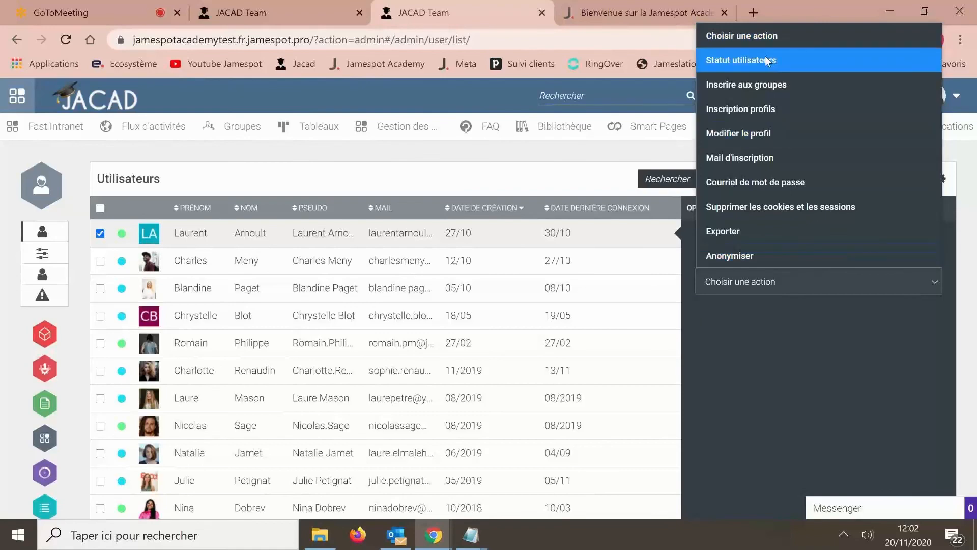
click(739, 133)
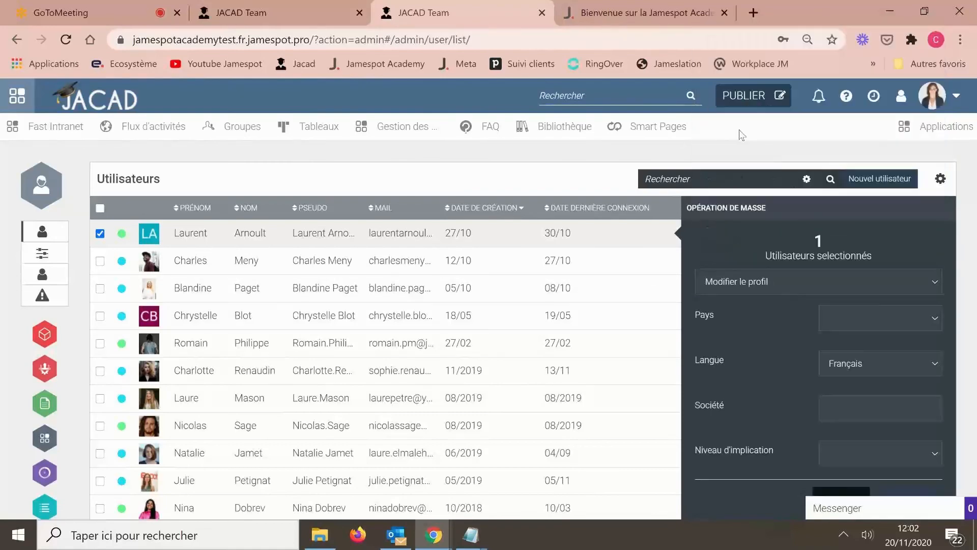
scroll(797, 378, down, 3)
click(867, 315)
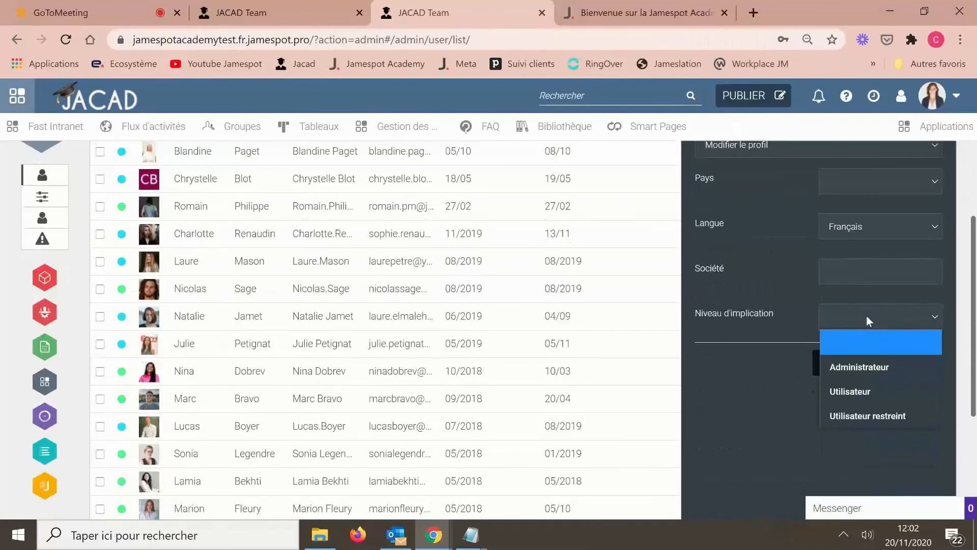
click(874, 365)
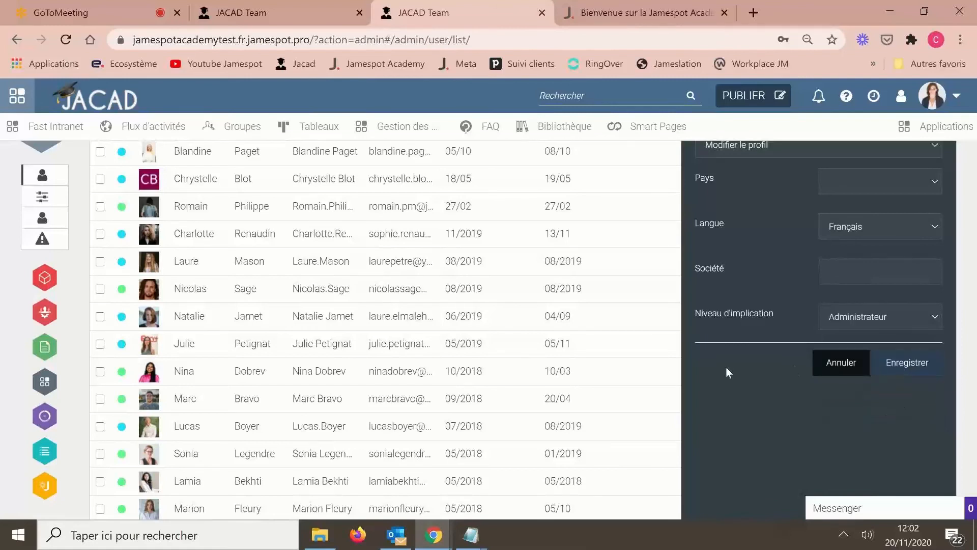
scroll(727, 368, up, 2)
scroll(726, 367, up, 1)
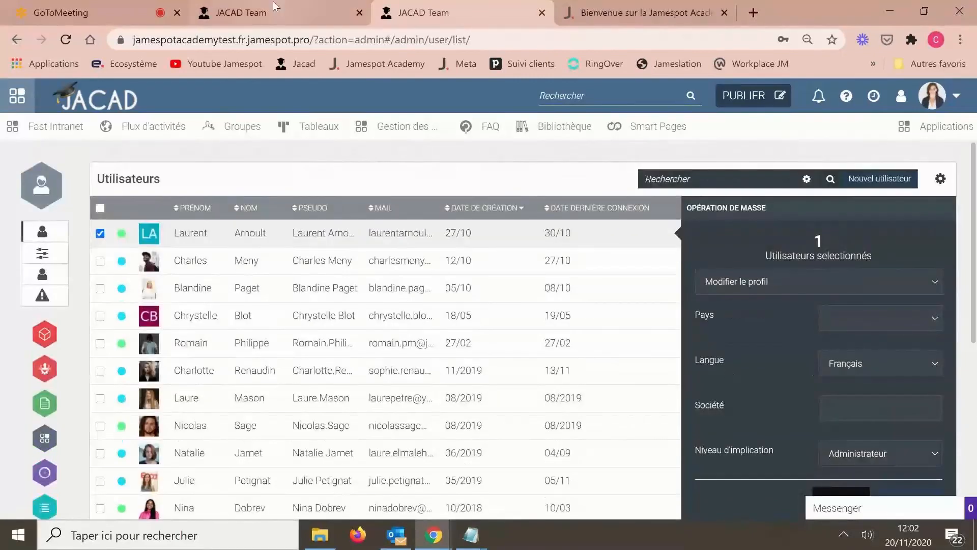
click(95, 6)
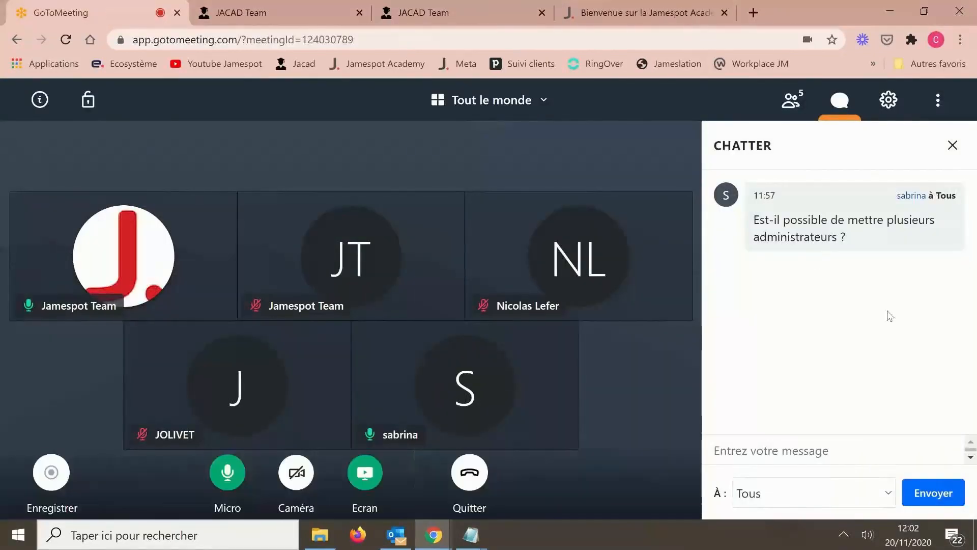
- Close the GoToMeeting chat panel and briefly check the Windows volume flyout
click(952, 146)
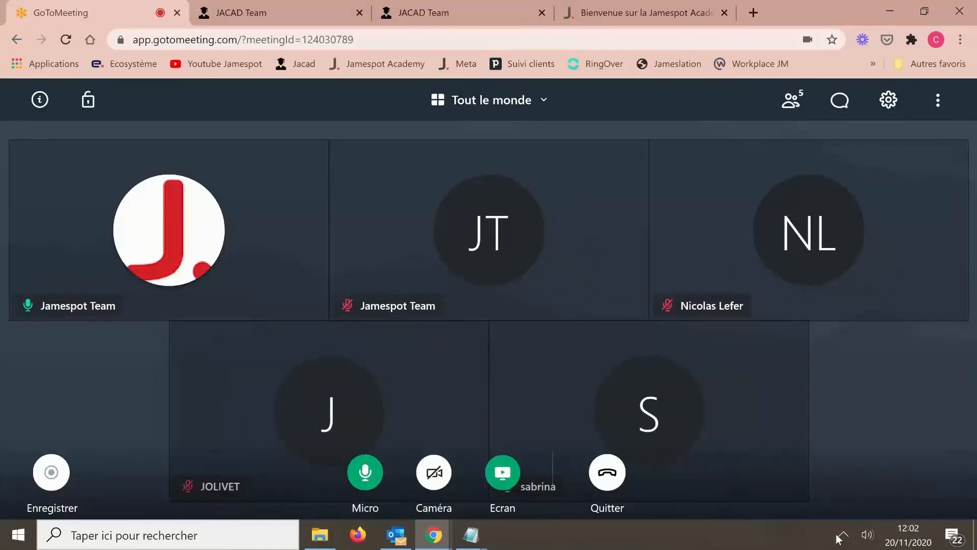
click(865, 535)
click(733, 534)
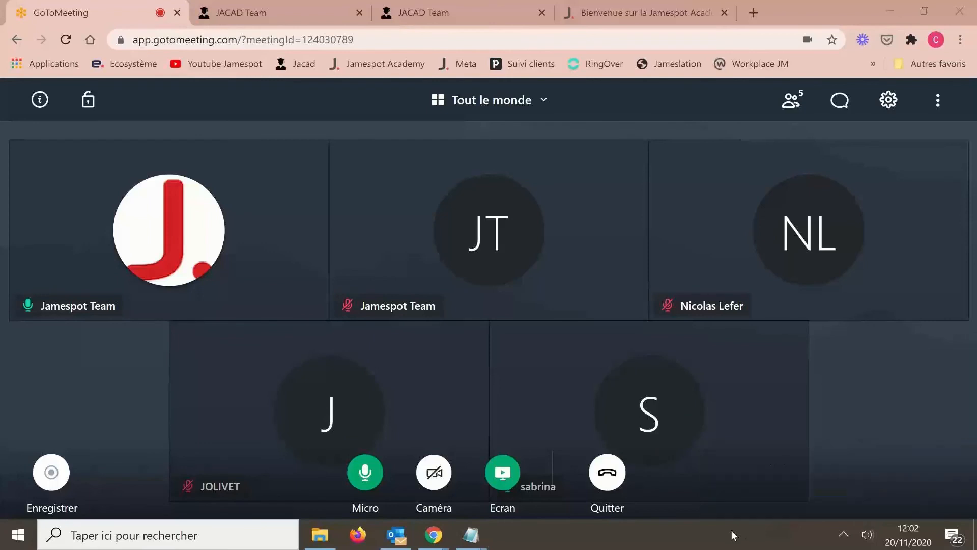
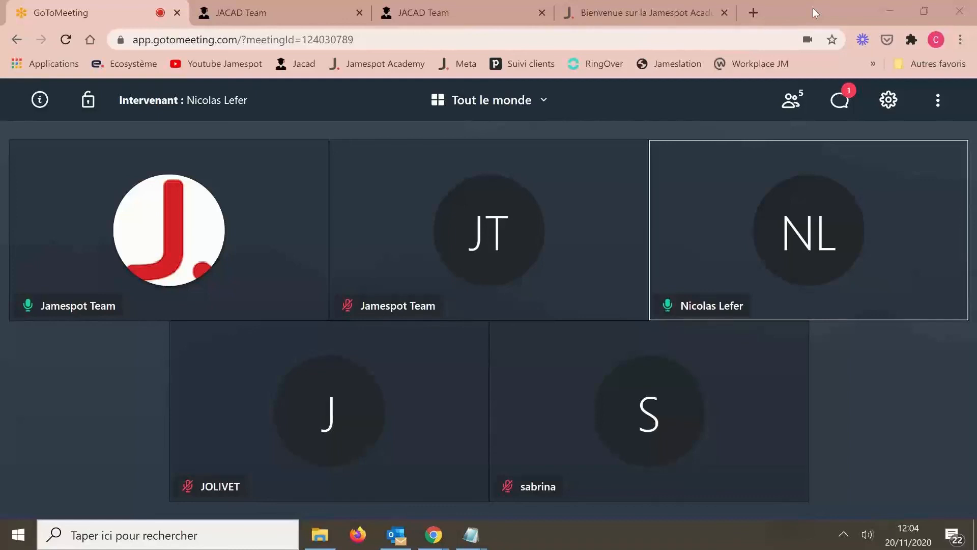
- Switch from the GoToMeeting call to the 'Bienvenue sur la Jamespot Academy' browser tab
click(646, 12)
- In the JACAD Team tab, open Plateforme > Mise en page and scroll its page templates list
click(468, 9)
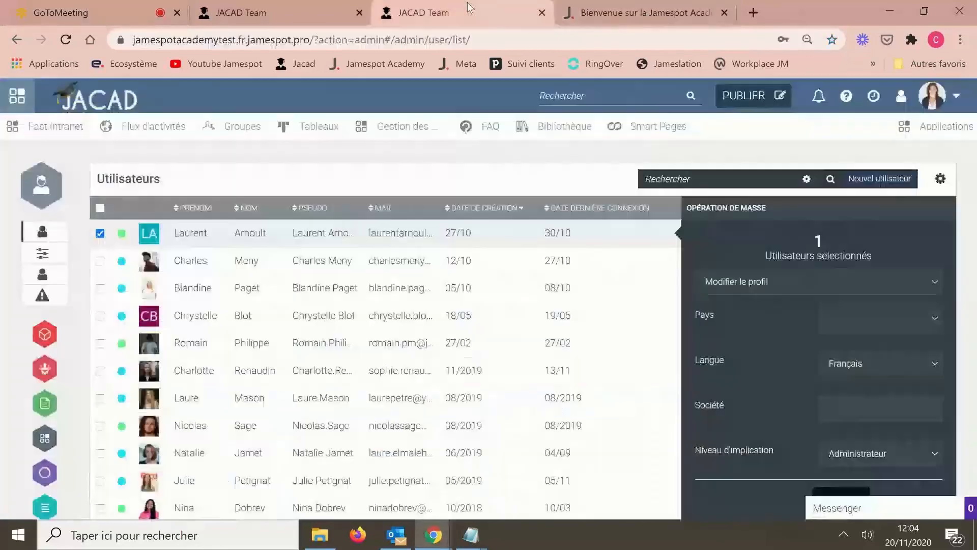
click(40, 337)
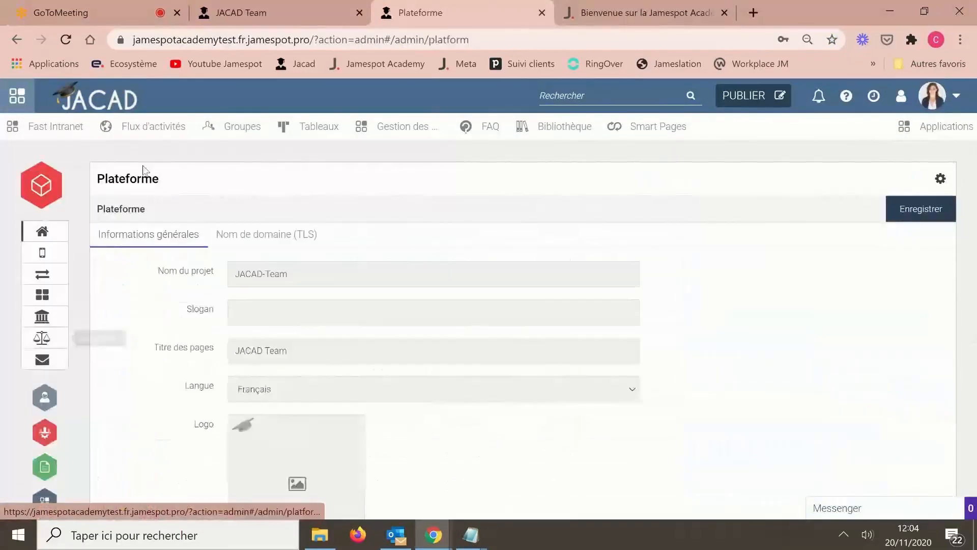
click(44, 297)
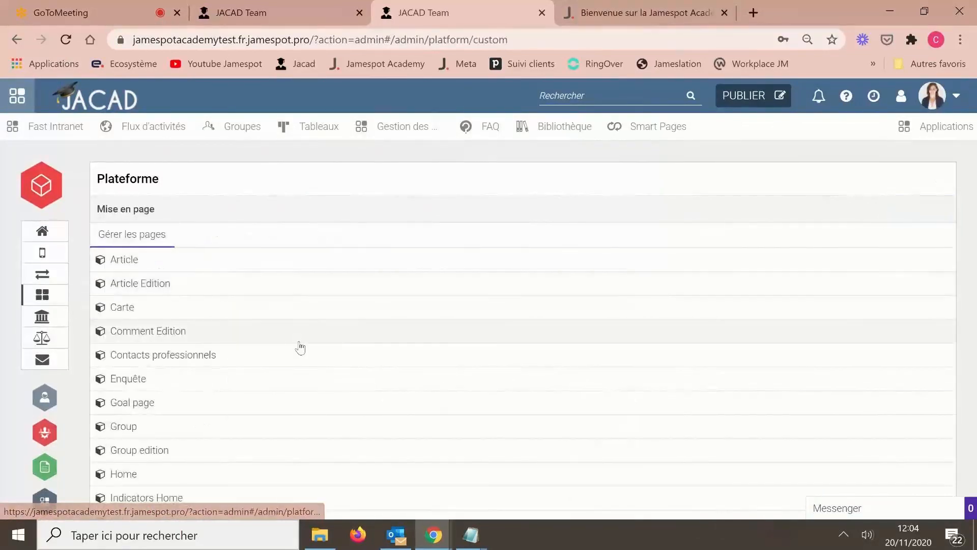
scroll(299, 344, down, 3)
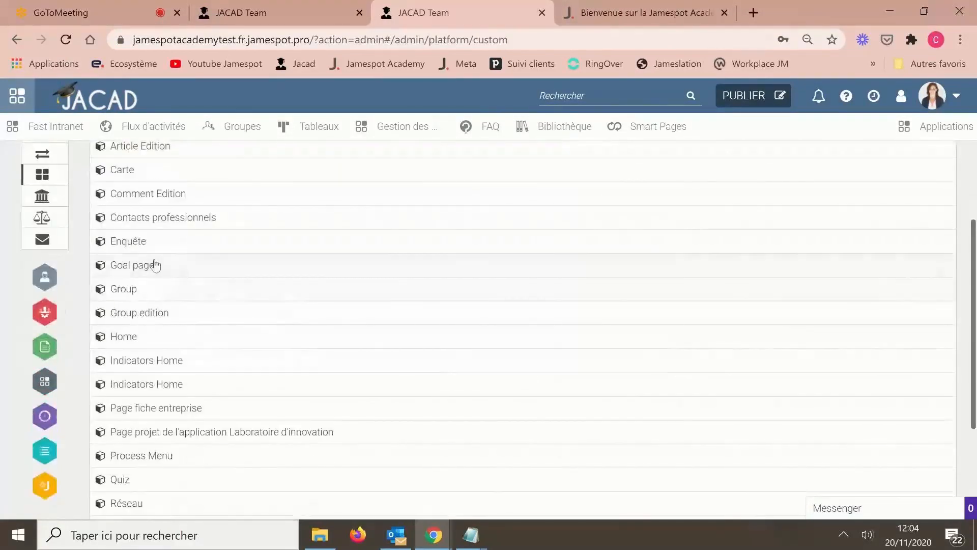
- Open the Group page layout and scroll through its Disponible blocks to the bottom
click(126, 289)
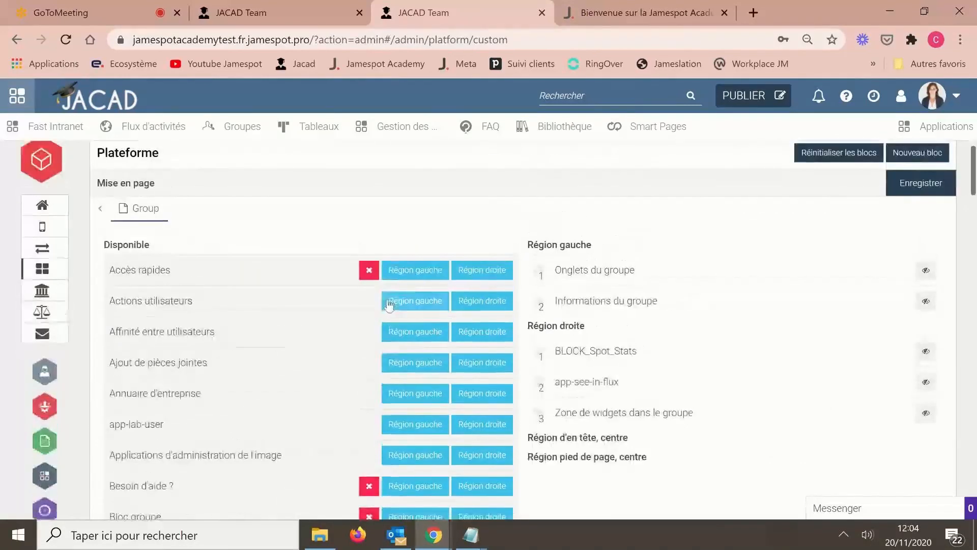
scroll(389, 304, down, 5)
scroll(388, 304, down, 7)
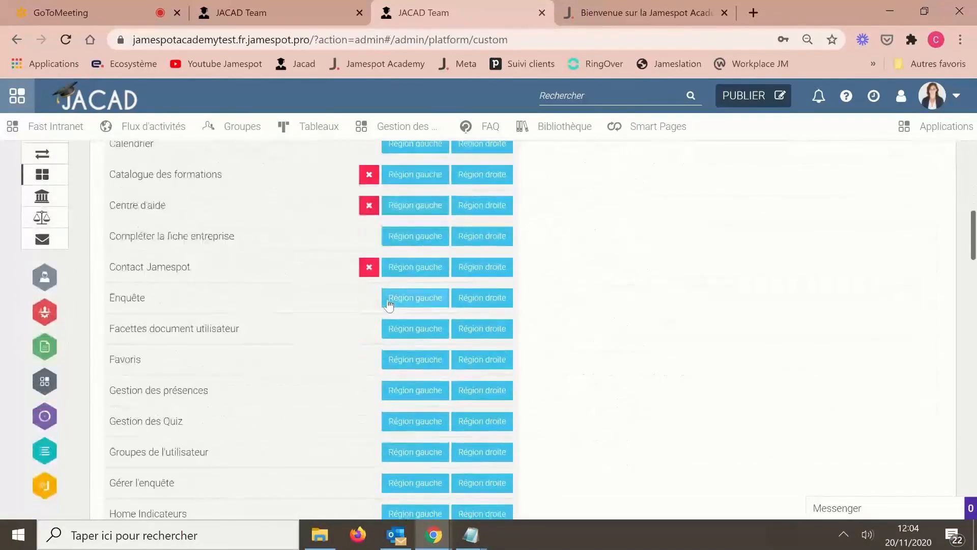
scroll(388, 304, down, 9)
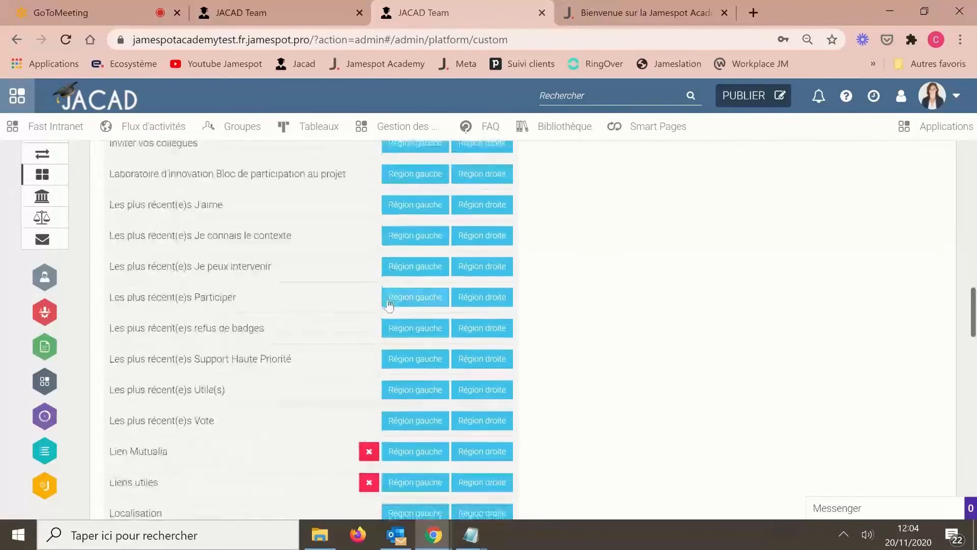
scroll(388, 305, down, 6)
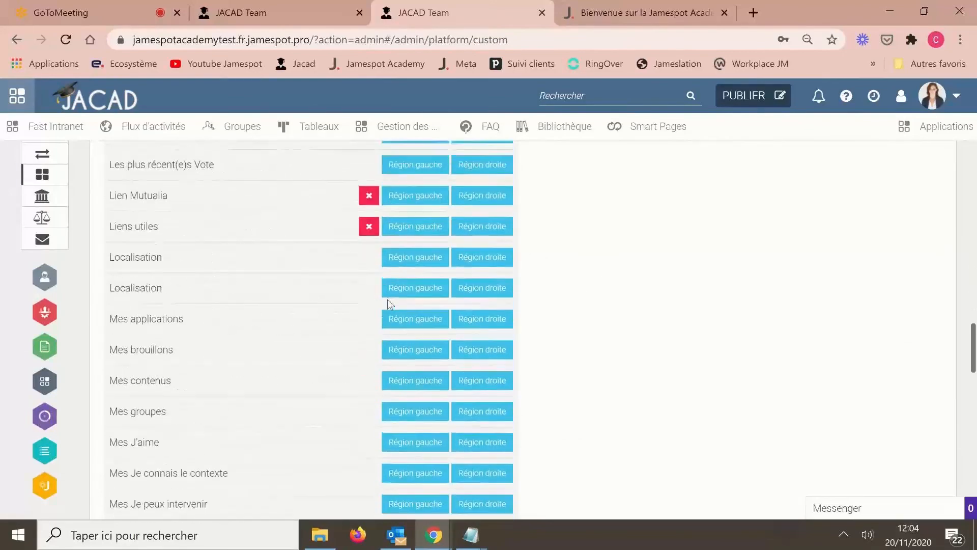
scroll(215, 420, down, 4)
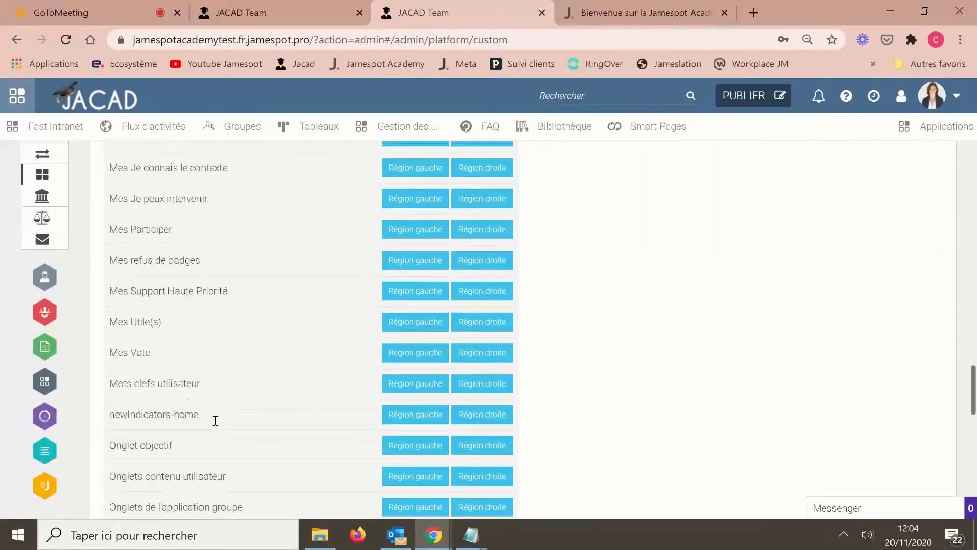
scroll(279, 373, down, 2)
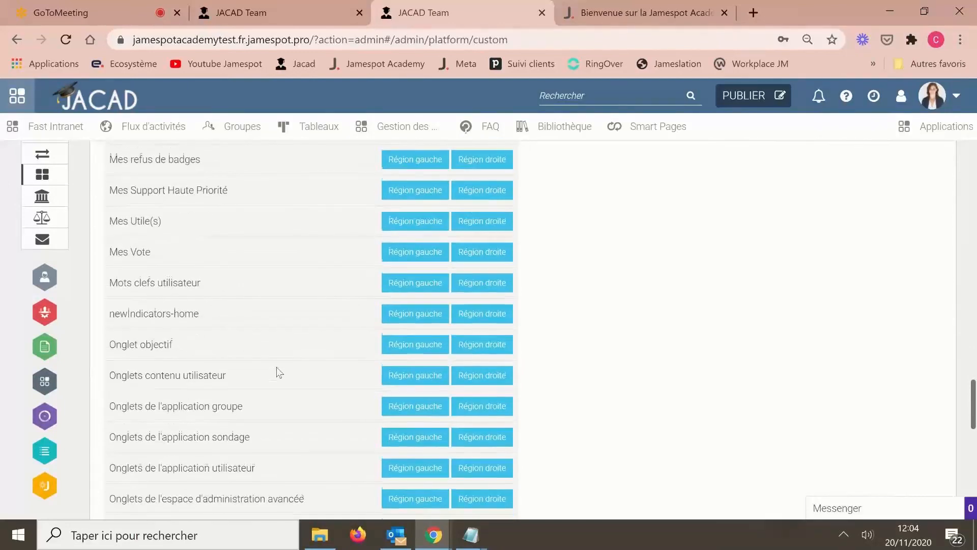
scroll(279, 372, down, 6)
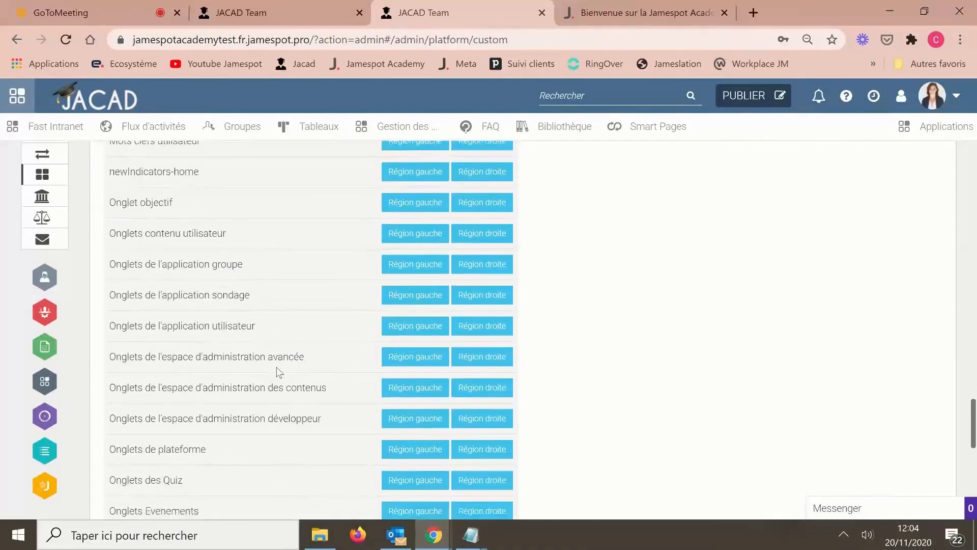
scroll(279, 373, down, 5)
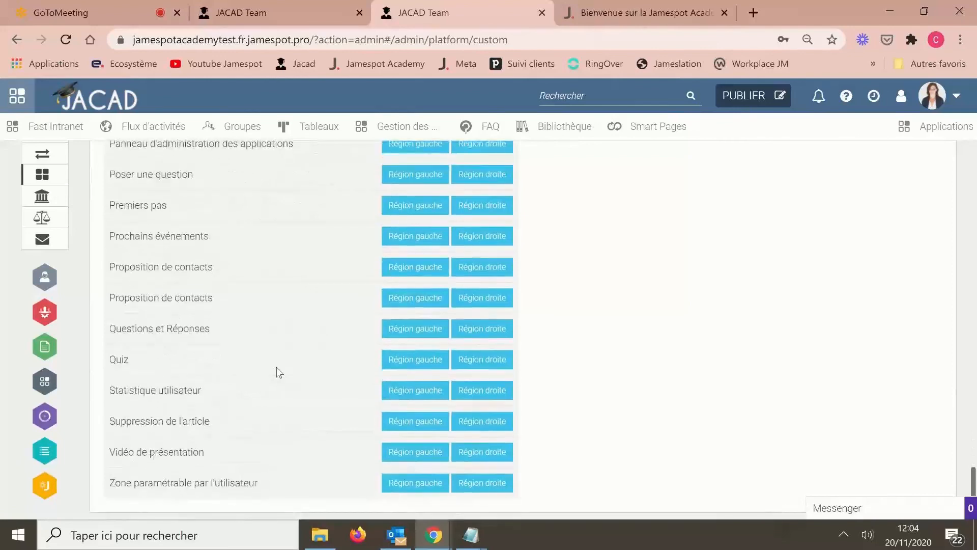
- Search the page for 'mots' to locate the Mots clefs utilisateur block, then browse nearby blocks
key(ctrl+f)
text(mots)
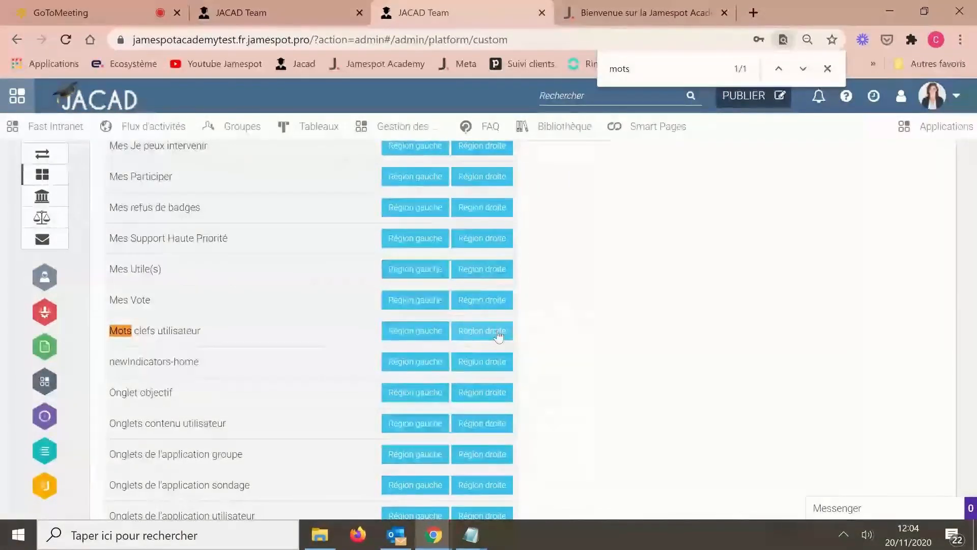
scroll(498, 336, up, 4)
scroll(498, 336, up, 20)
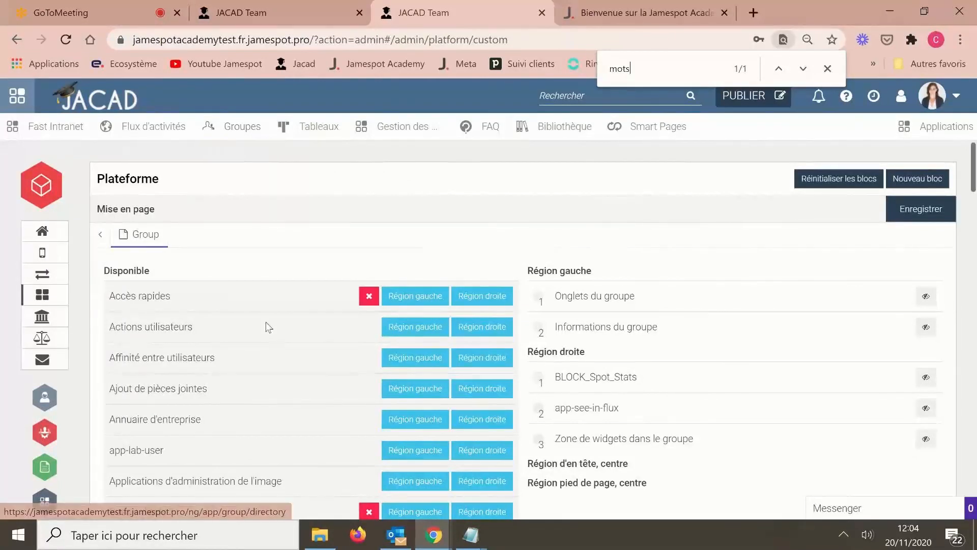
scroll(266, 326, down, 15)
scroll(356, 447, down, 10)
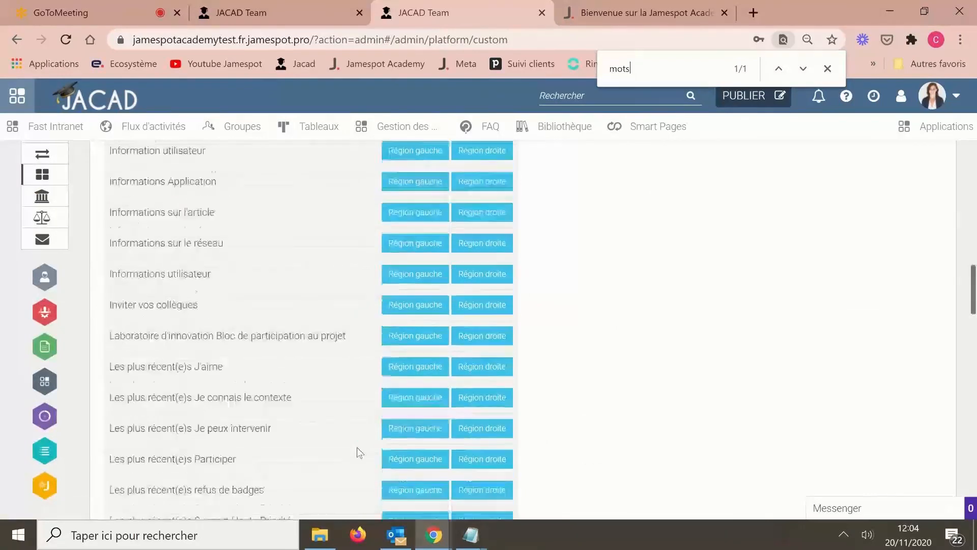
scroll(275, 408, down, 4)
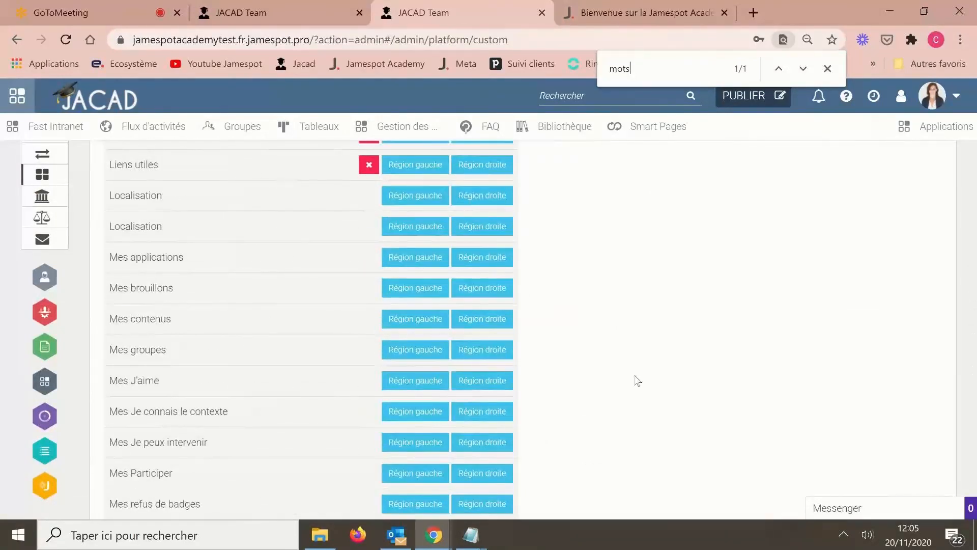
- Close the find bar, scroll back to the top of the Group layout, and return to GoToMeeting
click(827, 69)
scroll(735, 455, up, 3)
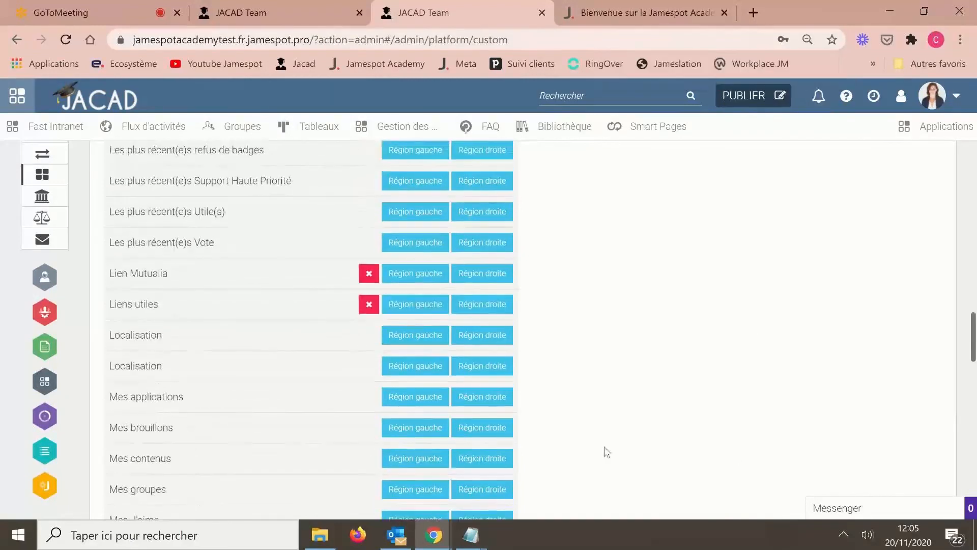
scroll(725, 237, up, 6)
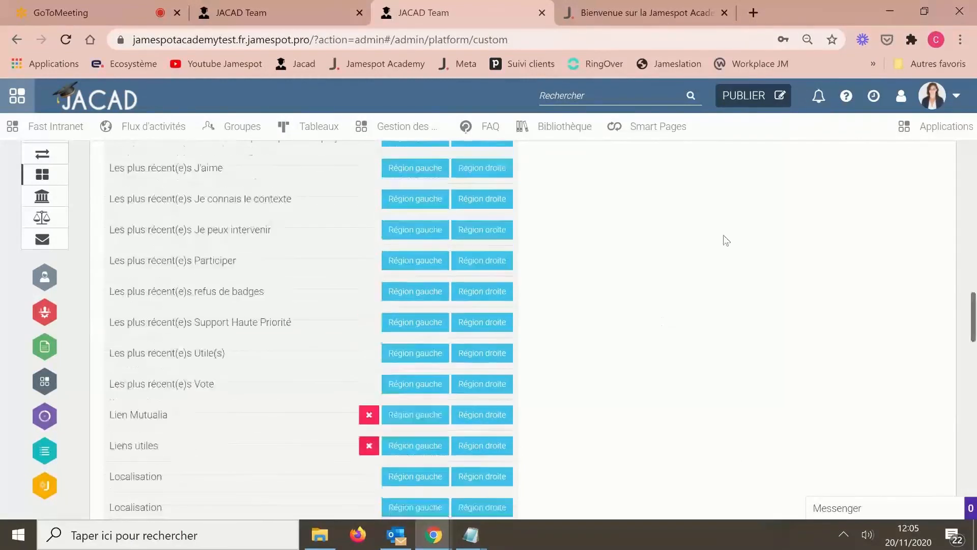
scroll(724, 239, up, 20)
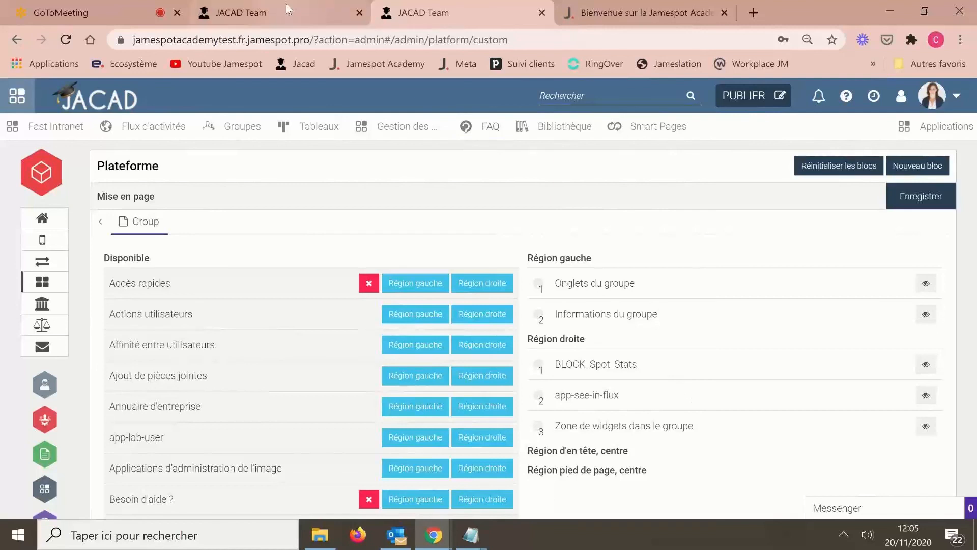
click(77, 16)
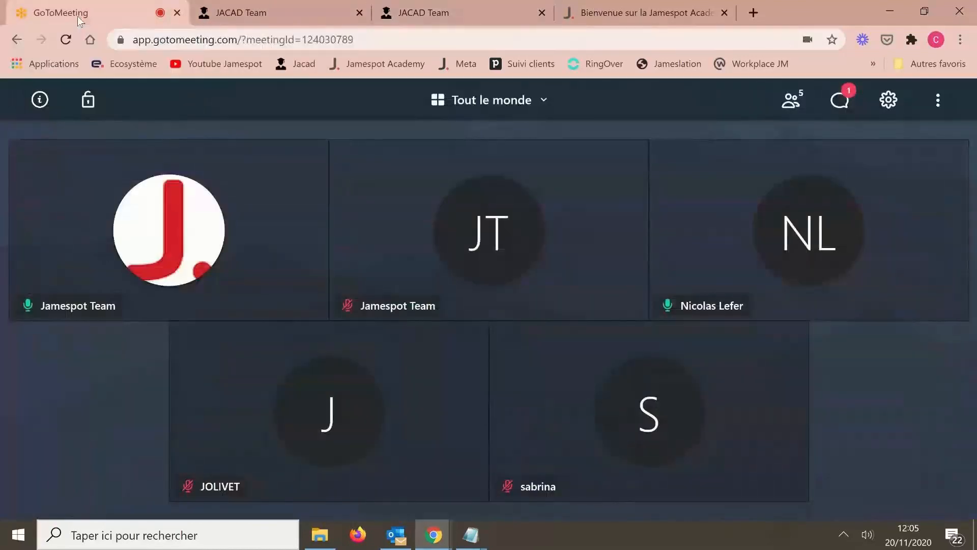